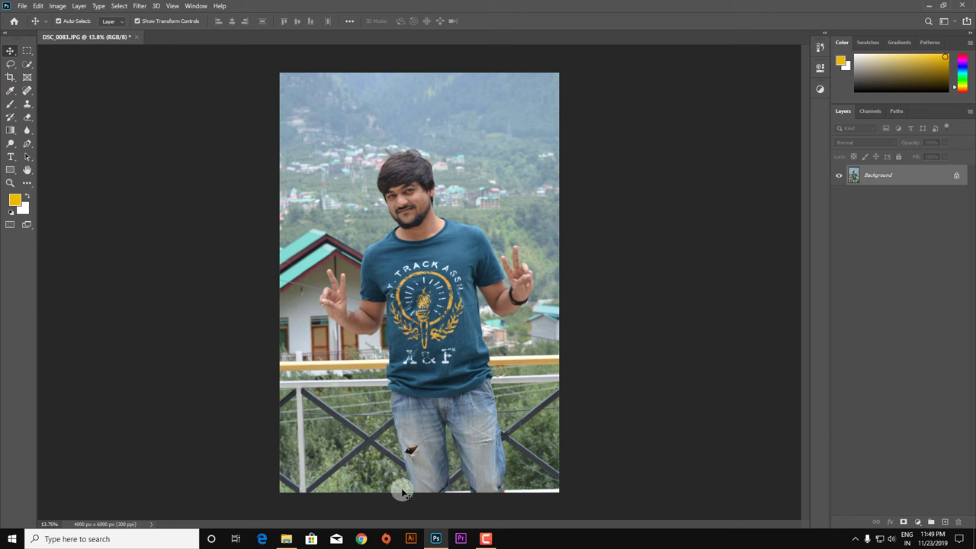
Straighten the photo about 1.9° and crop it to a waist-up 3866 × 3434 px frame
left_click(12, 77)
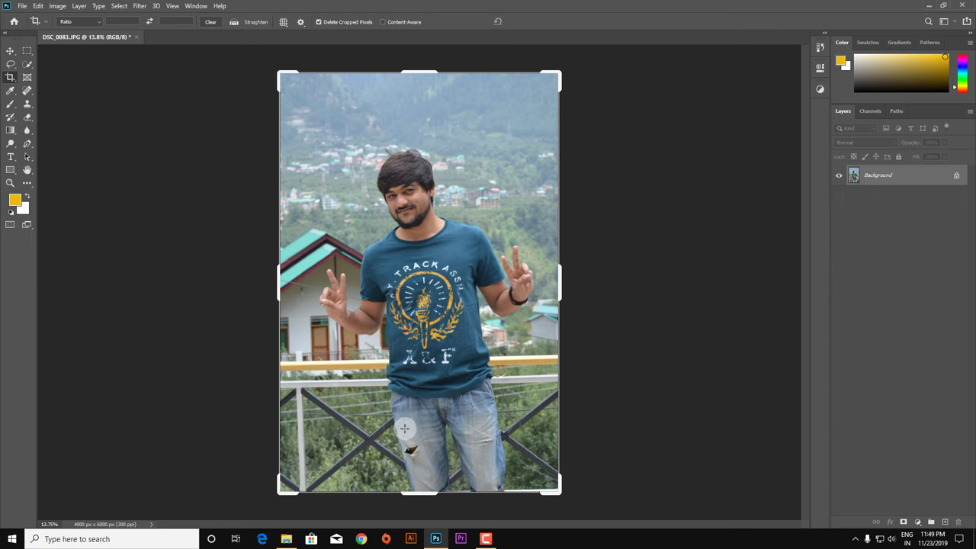
left_click_drag(419, 492, 427, 431)
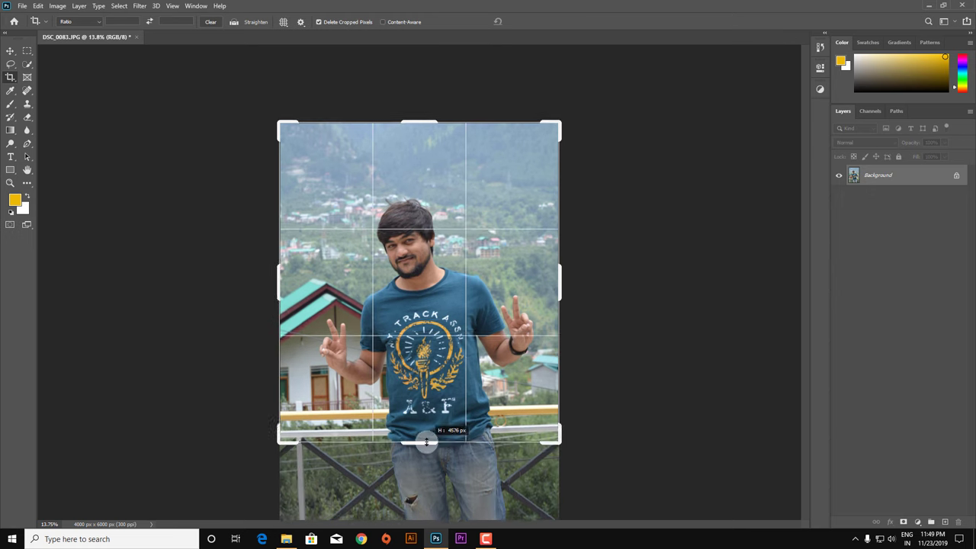
left_click_drag(597, 453, 594, 468)
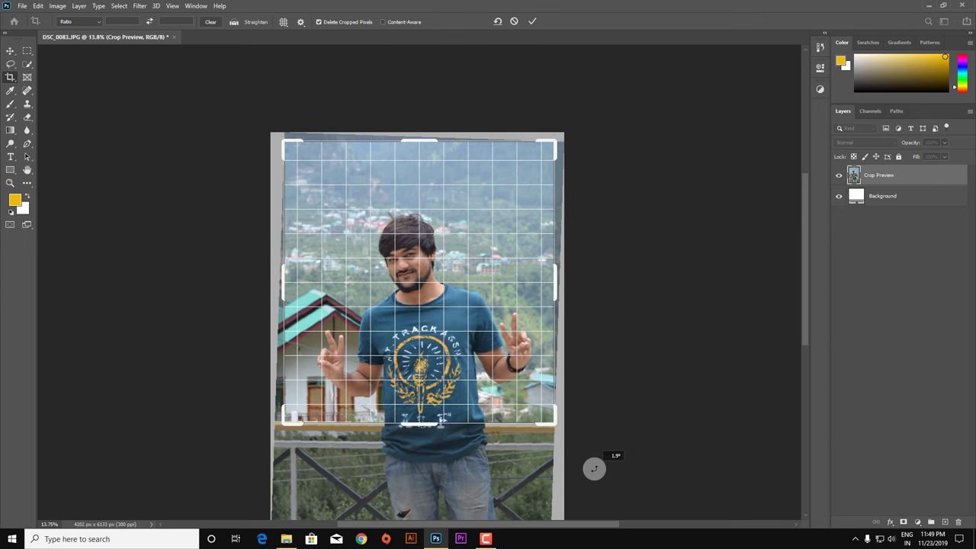
left_click_drag(594, 468, 591, 462)
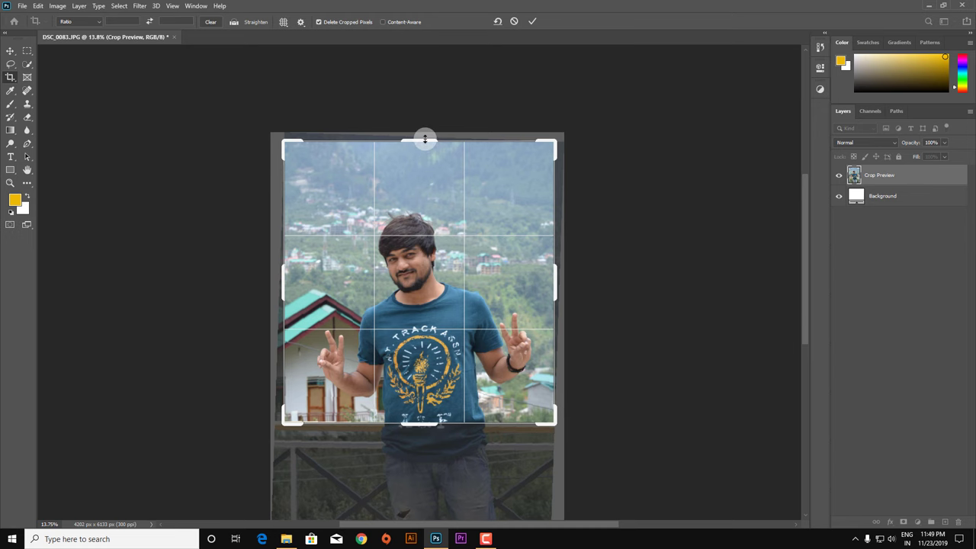
left_click_drag(425, 139, 426, 160)
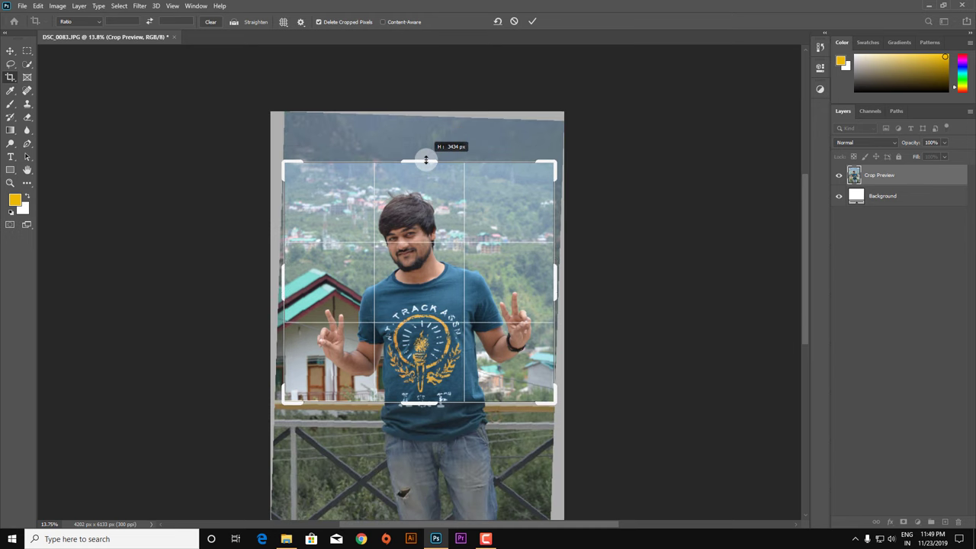
left_click(533, 22)
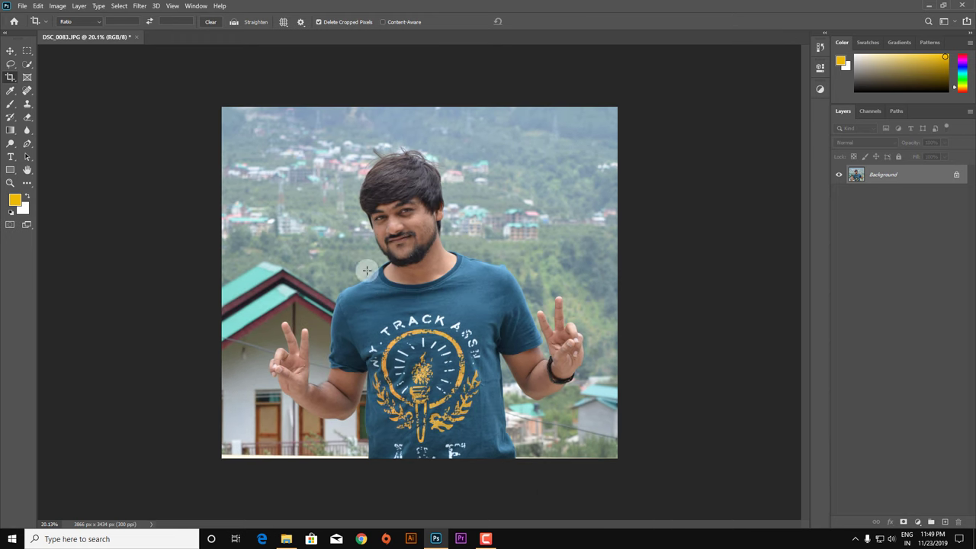
With Quick Selection active, enter Select and Mask using the red Overlay view mode
left_click(27, 64)
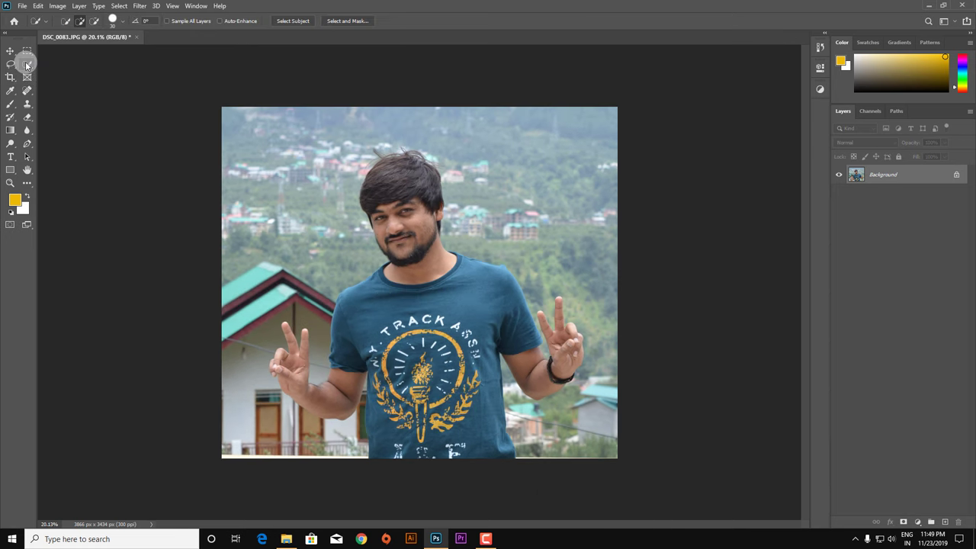
left_click(348, 22)
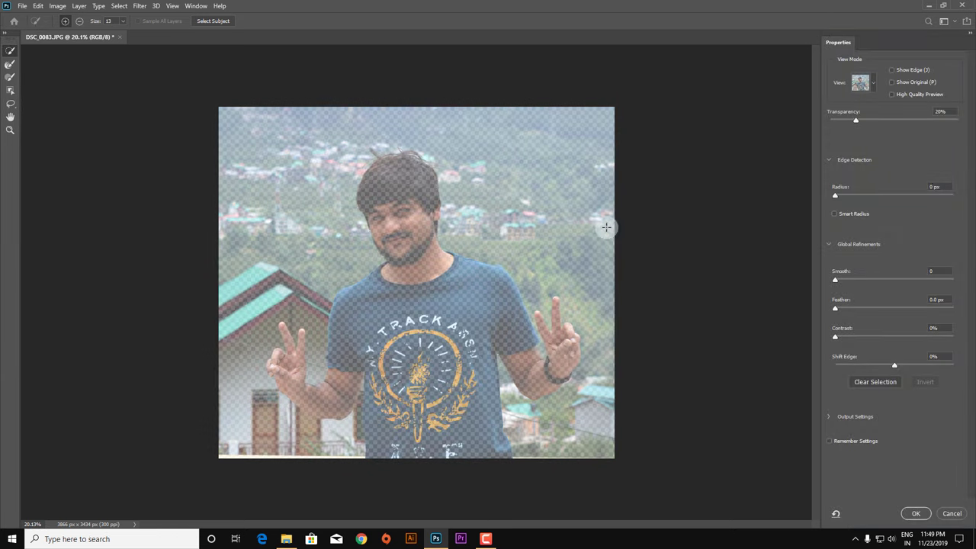
left_click(869, 82)
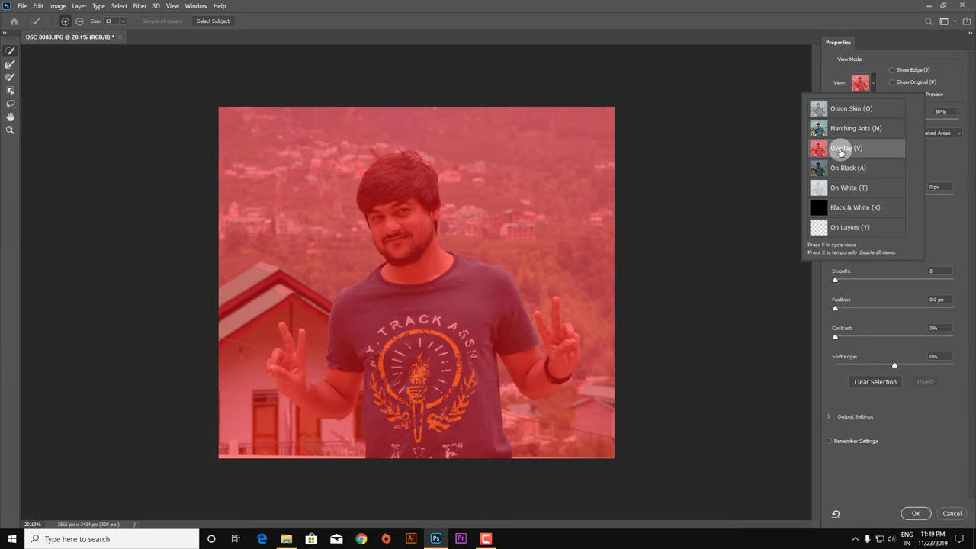
left_click(213, 20)
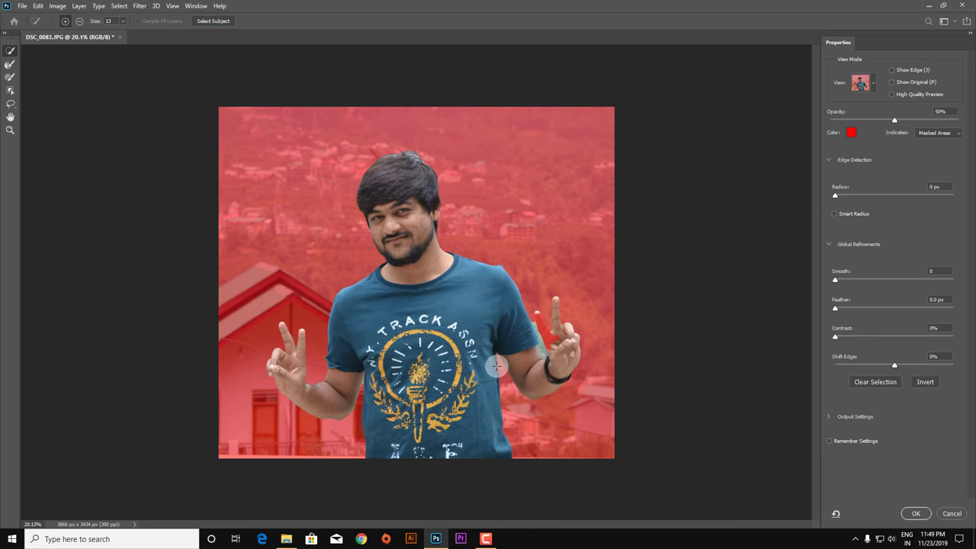
scroll(358, 378, "up", 1)
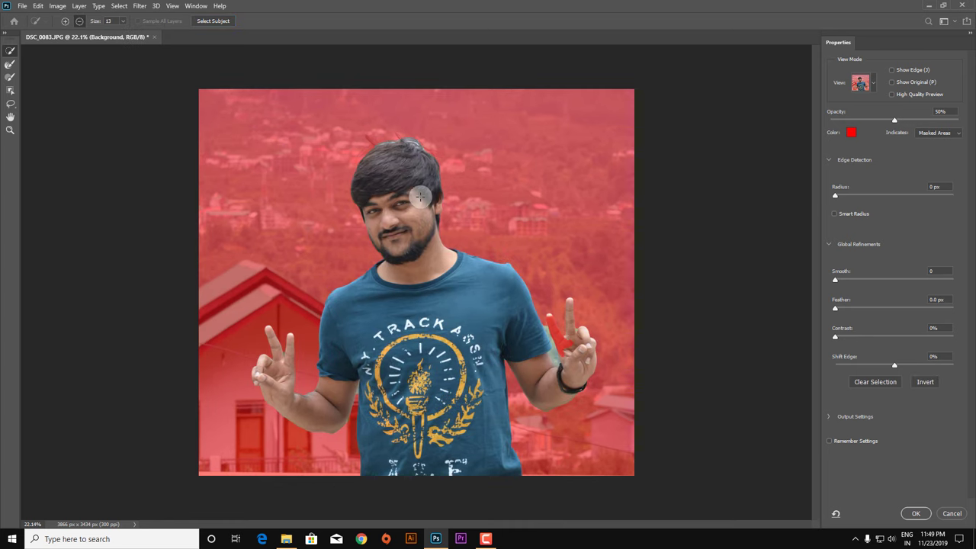
scroll(585, 359, "up", 1)
scroll(585, 360, "up", 1)
scroll(610, 374, "up", 1)
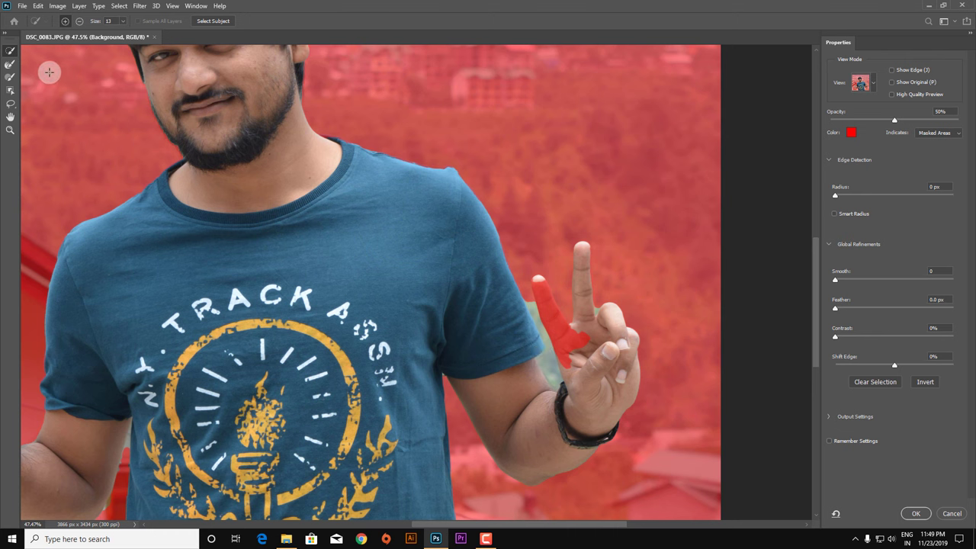
scroll(691, 404, "up", 4)
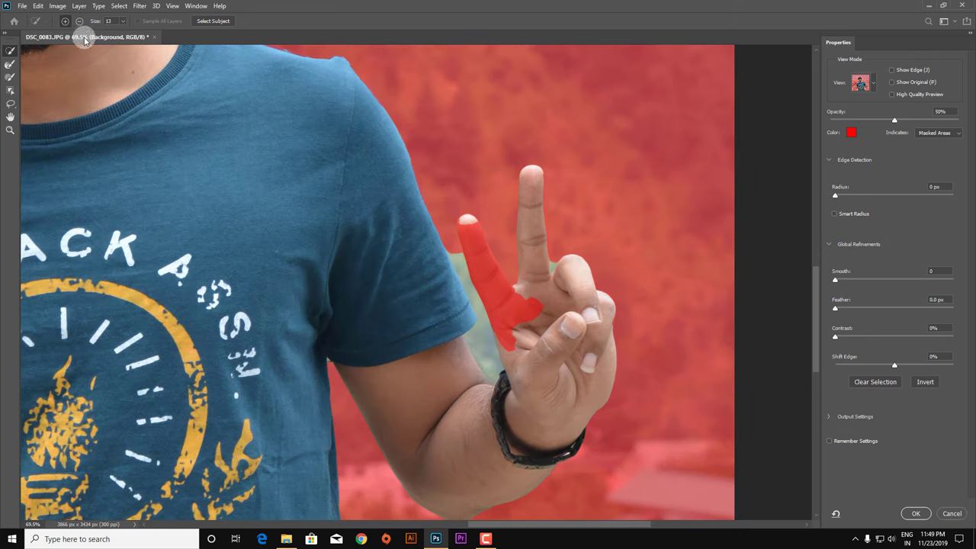
Set the brush size to 32 and refine the selection around the raised fingers
left_click(122, 21)
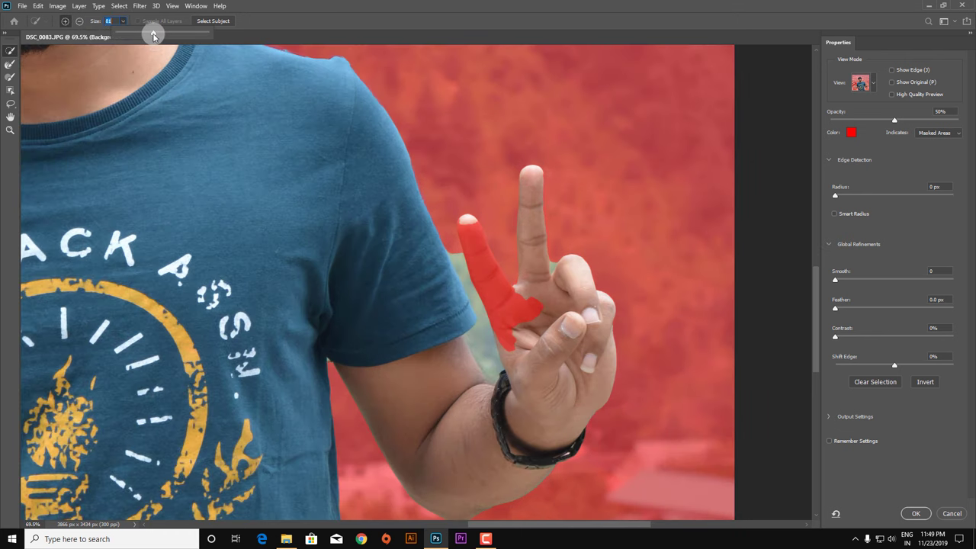
left_click_drag(472, 243, 522, 342)
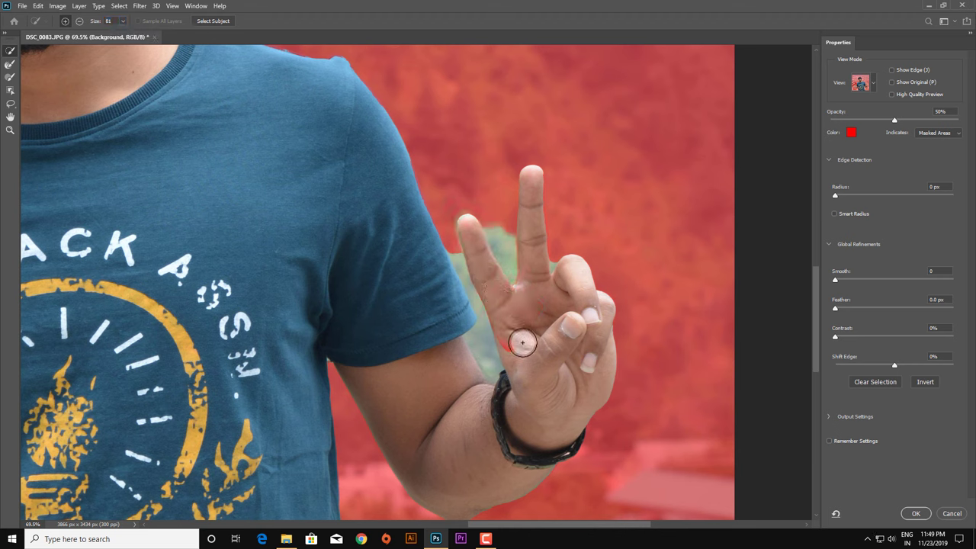
left_click(122, 21)
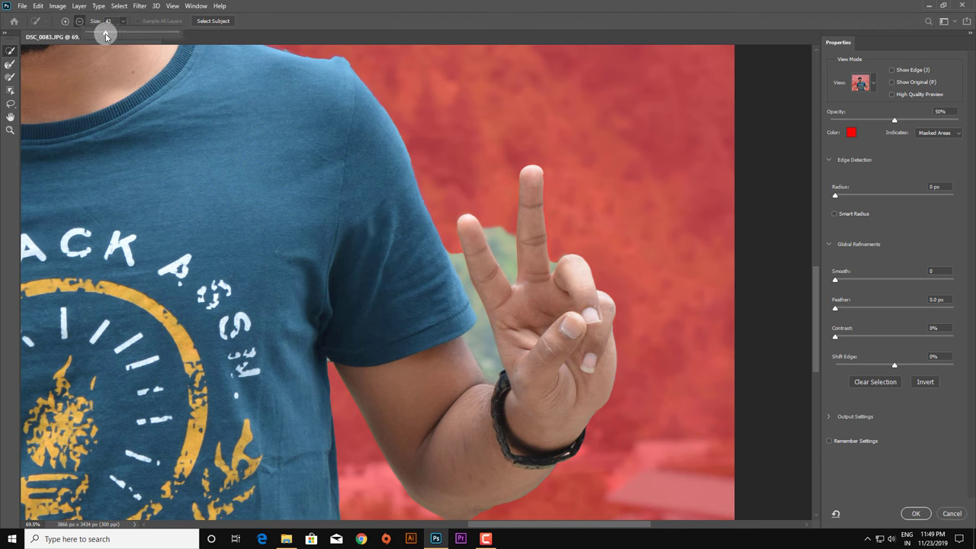
left_click(496, 243)
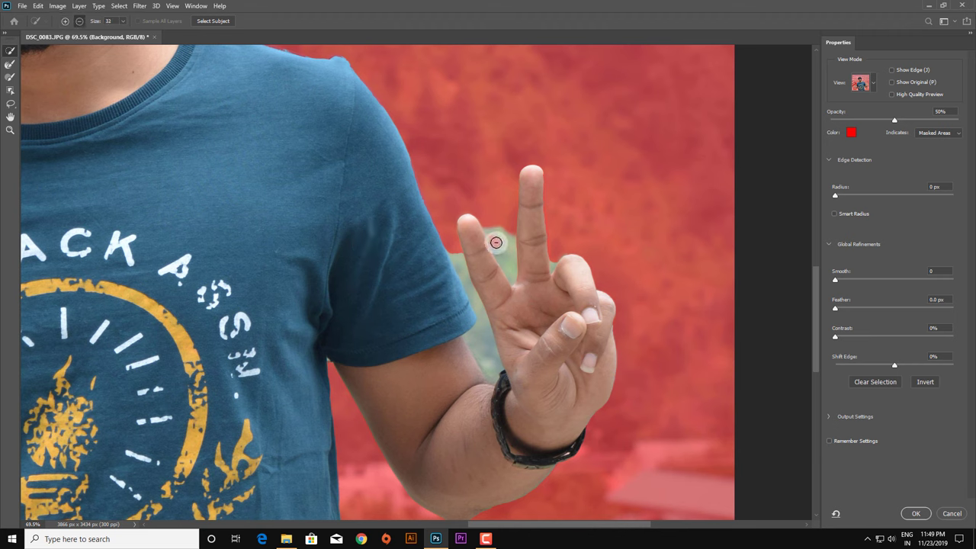
left_click_drag(500, 233, 483, 216)
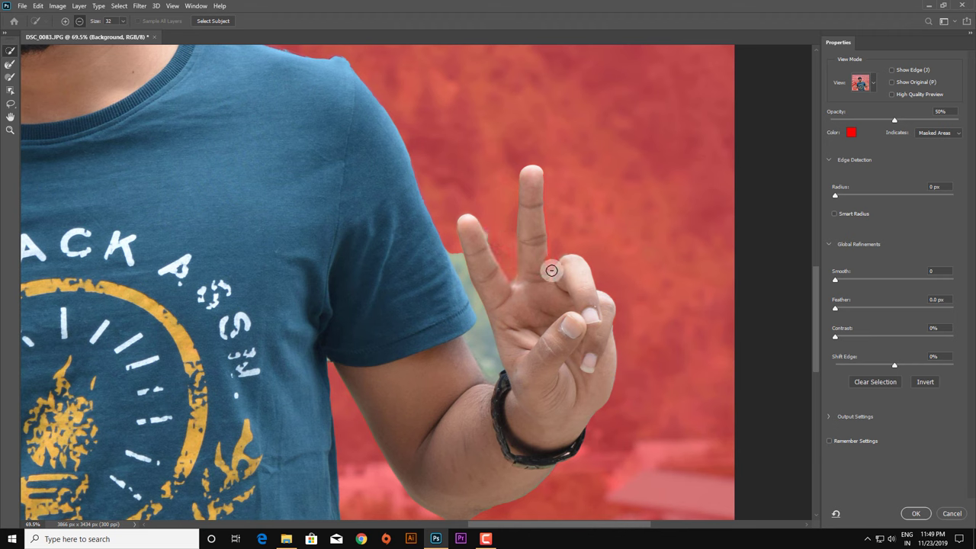
left_click_drag(546, 270, 530, 259)
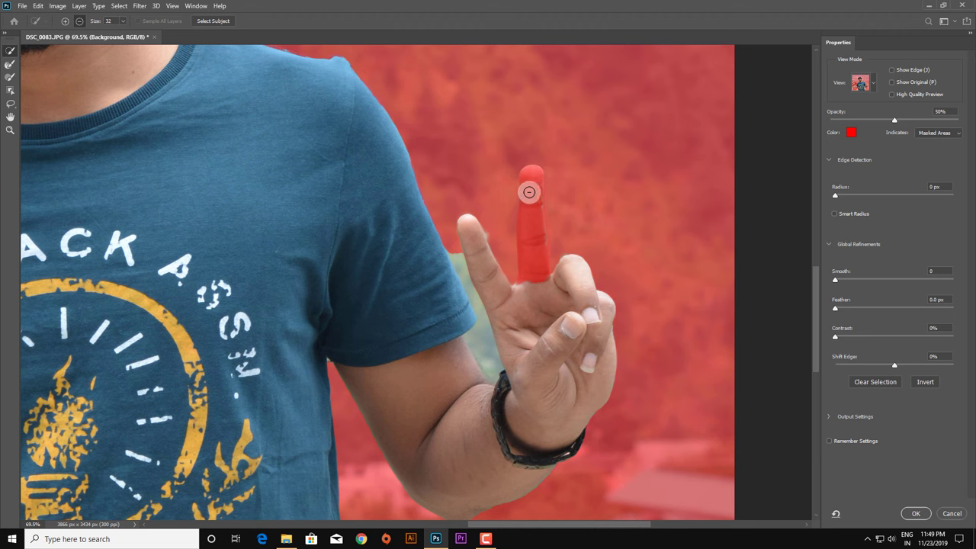
left_click_drag(529, 193, 537, 280)
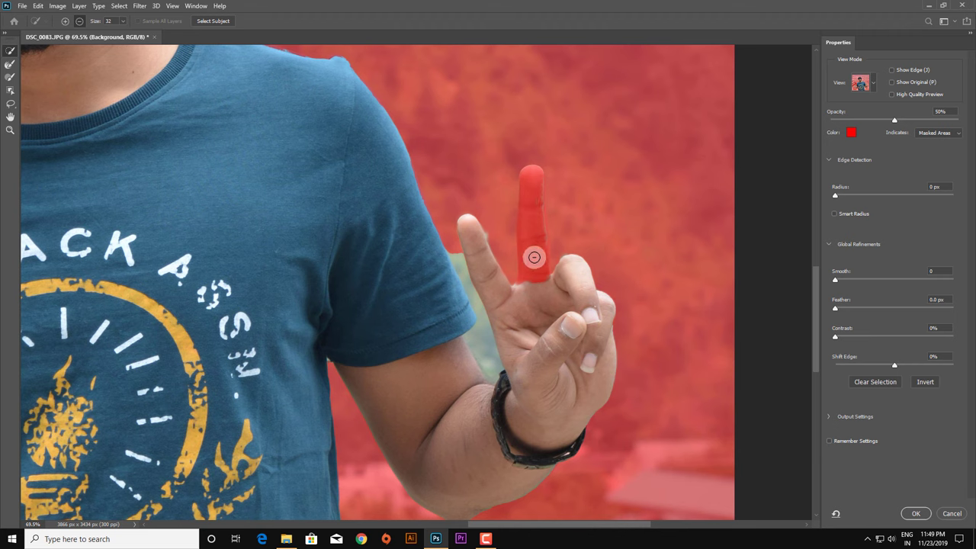
mouse_move(530, 224)
left_mouse_down()
mouse_move(527, 207)
mouse_move(543, 255)
left_mouse_up()
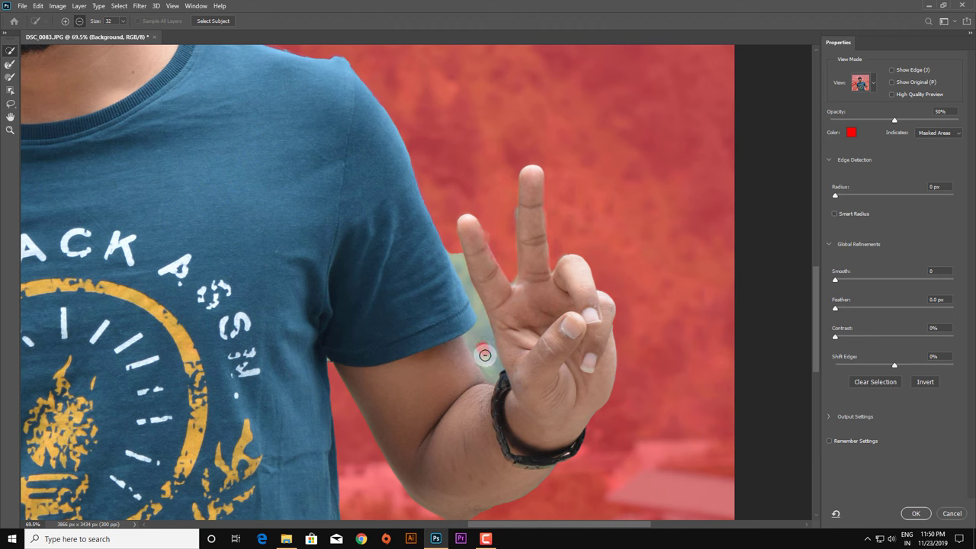
Clean up the forearm edges, masking the background gap between arm and torso
left_click_drag(489, 371, 463, 269)
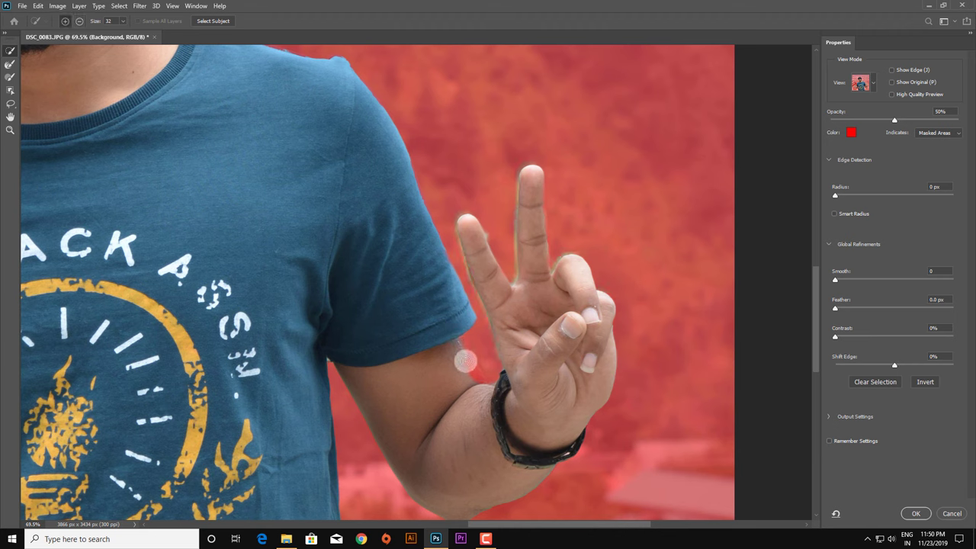
left_click_drag(474, 380, 483, 395)
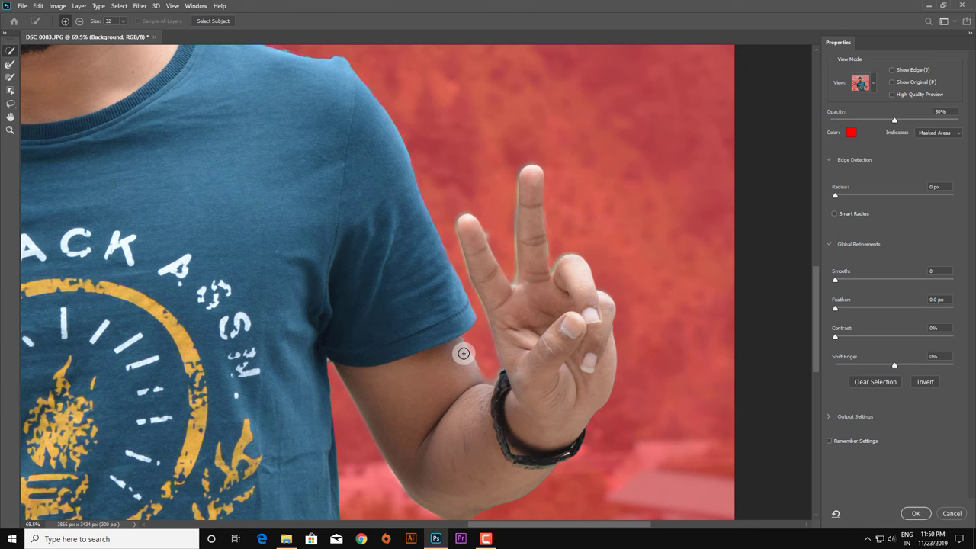
left_click_drag(470, 370, 490, 389)
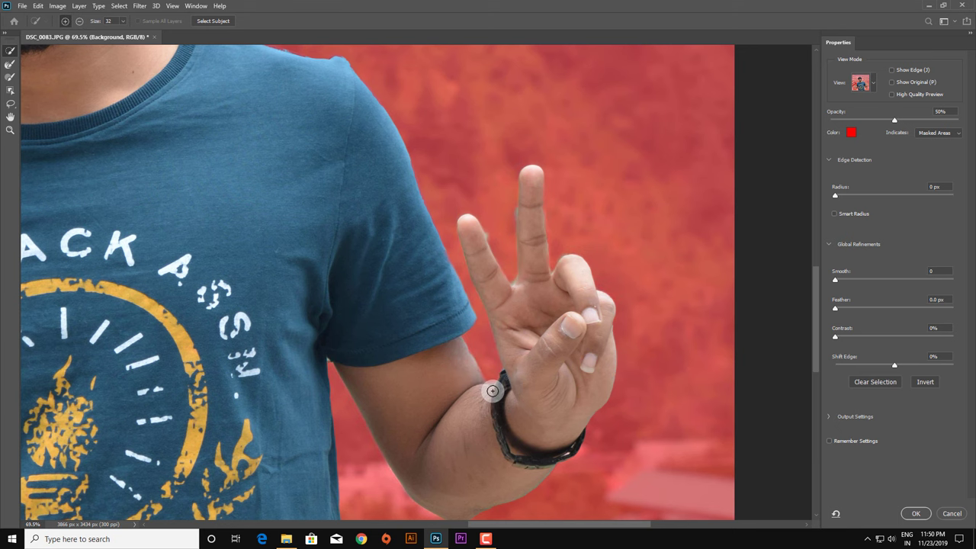
scroll(595, 340, "down", 2)
scroll(595, 339, "down", 3)
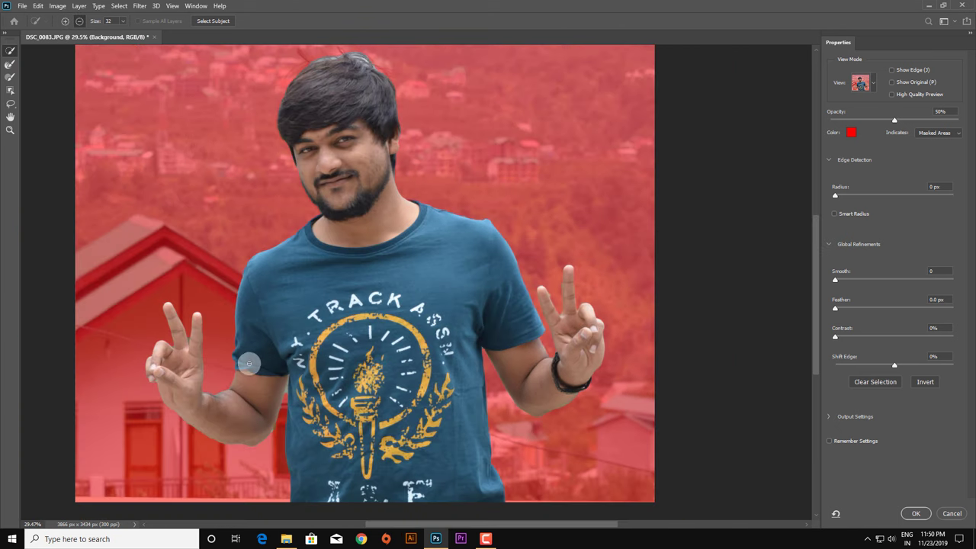
scroll(247, 400, "up", 3)
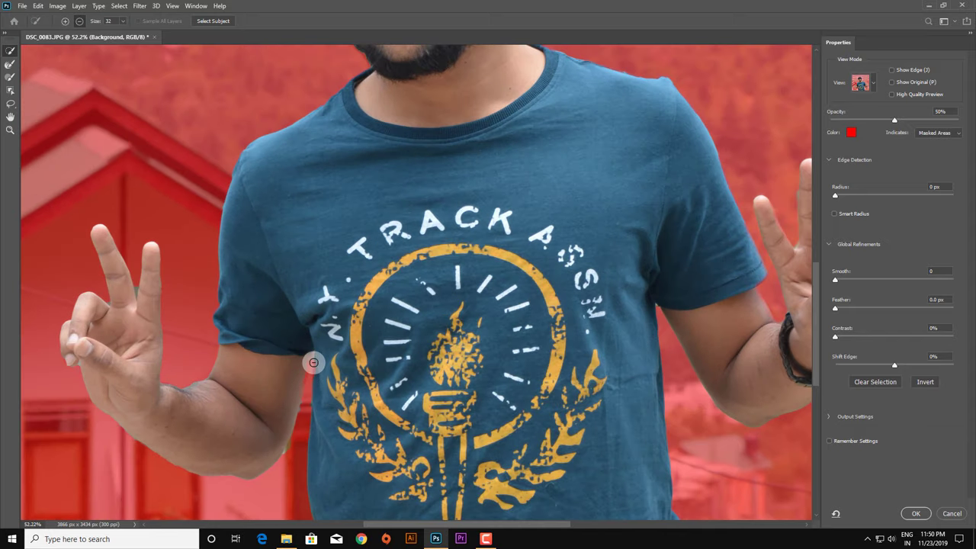
key("alt")
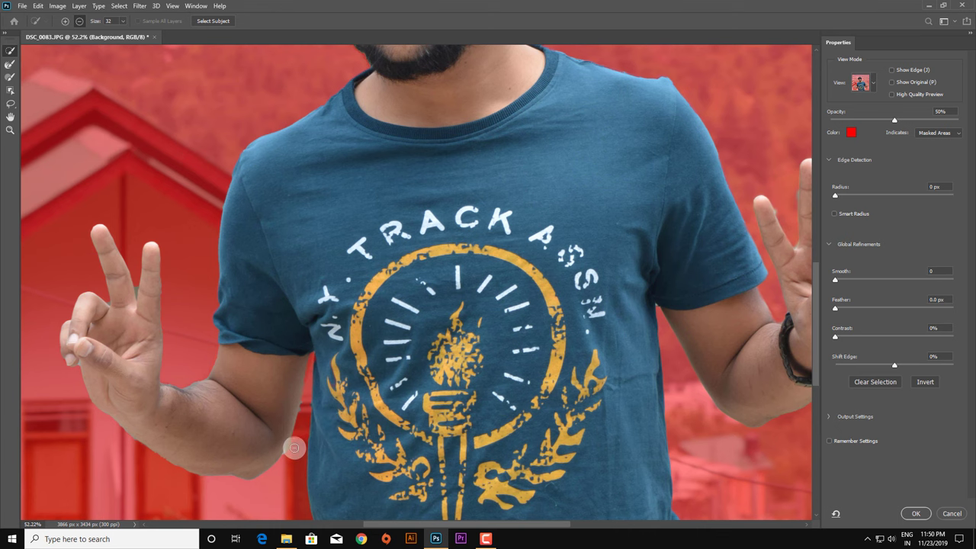
scroll(268, 405, "down", 3, "alt")
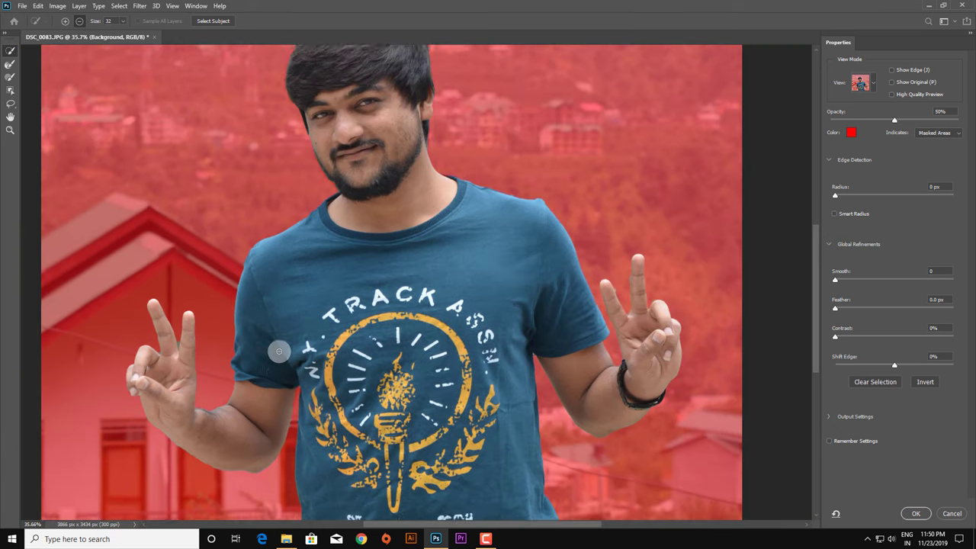
scroll(279, 347, "up", 2)
scroll(296, 342, "down", 1, "alt")
Refine the hair edge with the Refine Edge Brush, then apply Feather 0.4 px and Contrast 5%
left_click(10, 64)
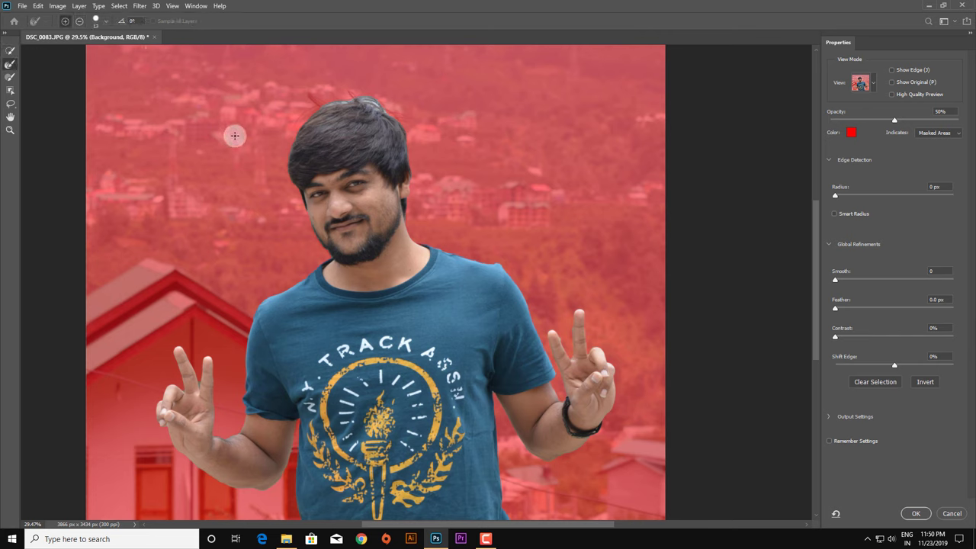
key("bracketright")
key("bracketright")
key("bracketright")
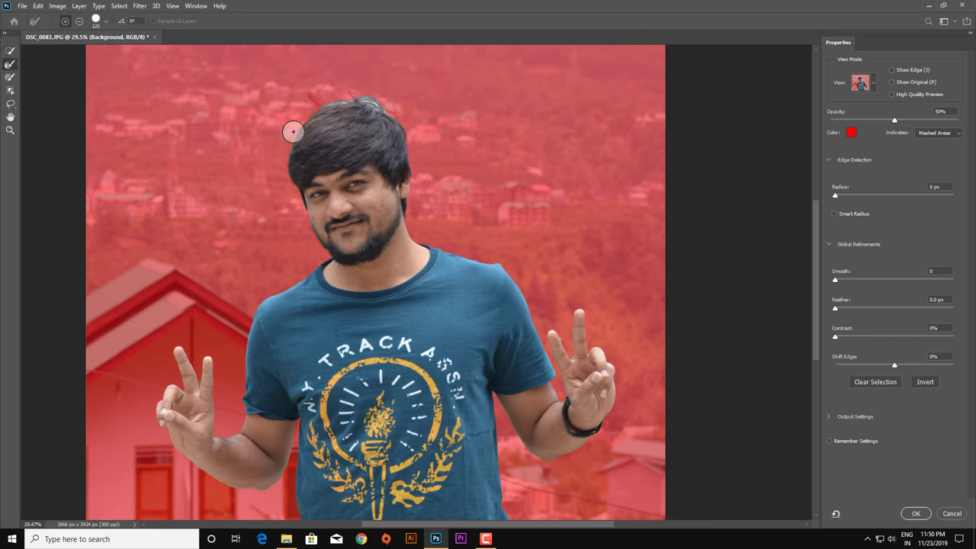
mouse_move(289, 143)
left_mouse_down()
mouse_move(312, 105)
mouse_move(386, 103)
mouse_move(390, 120)
mouse_move(307, 101)
left_mouse_up()
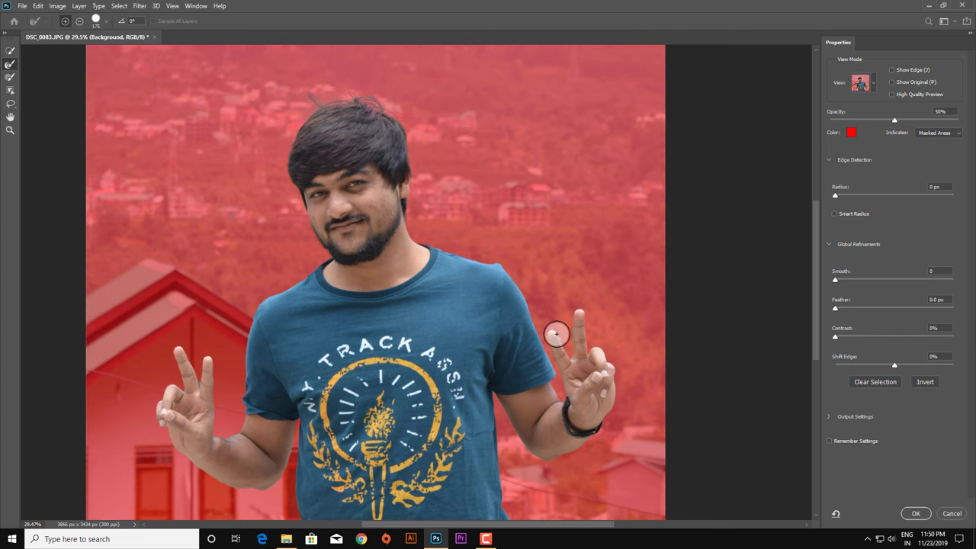
scroll(440, 347, "down", 2)
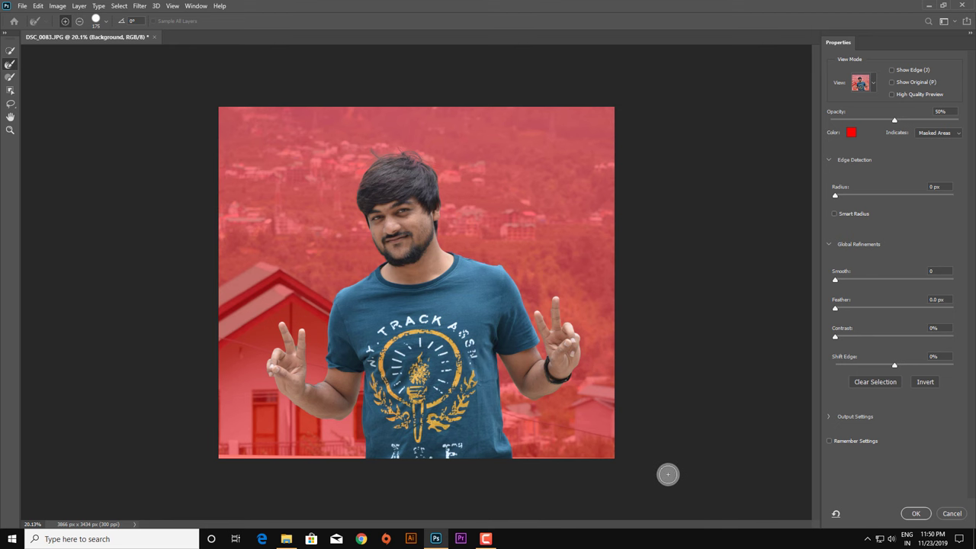
scroll(602, 283, "up", 1)
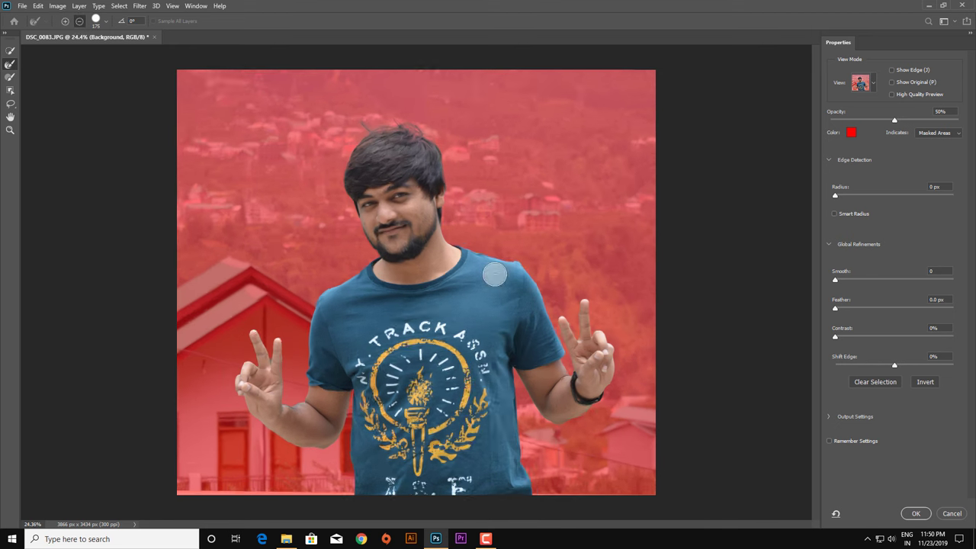
scroll(500, 267, "up", 1)
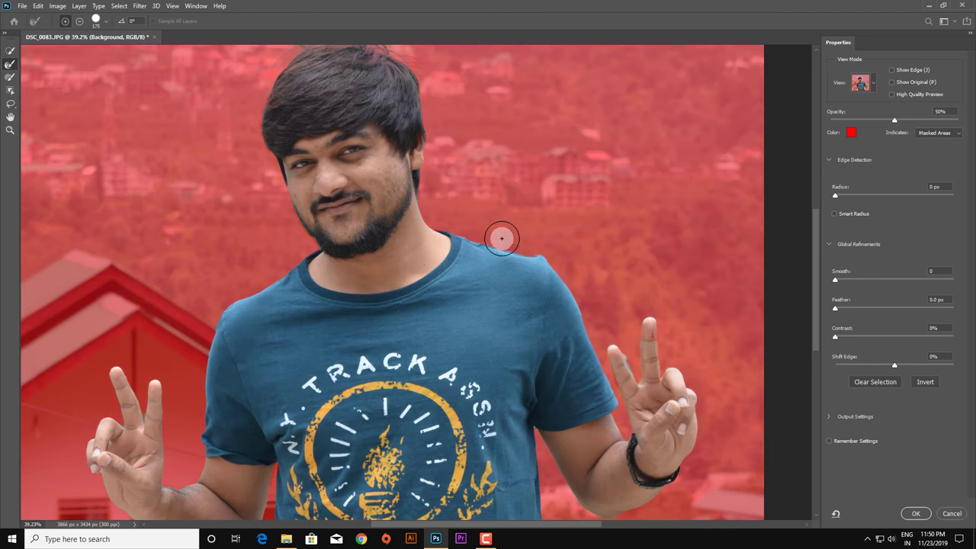
scroll(298, 295, "down", 1)
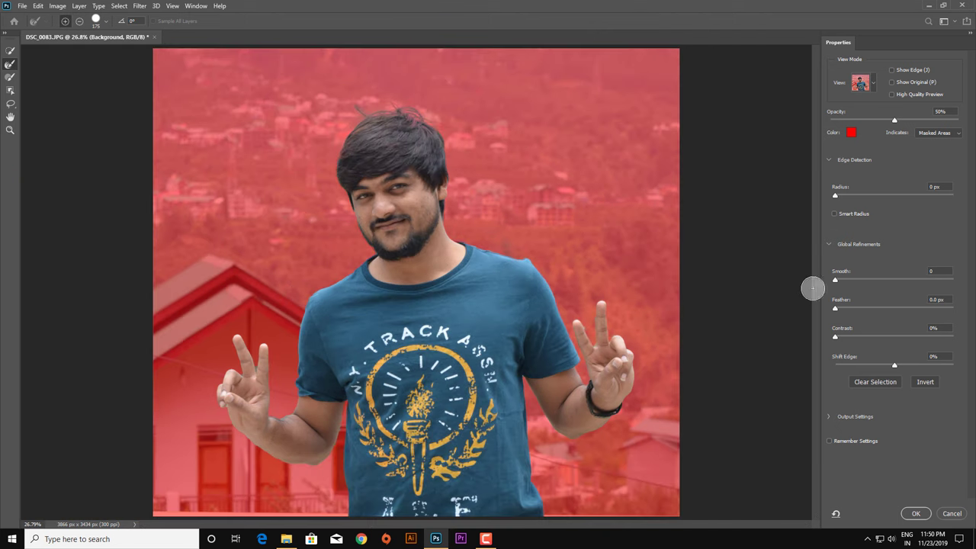
left_click_drag(836, 308, 840, 282)
left_click(842, 338)
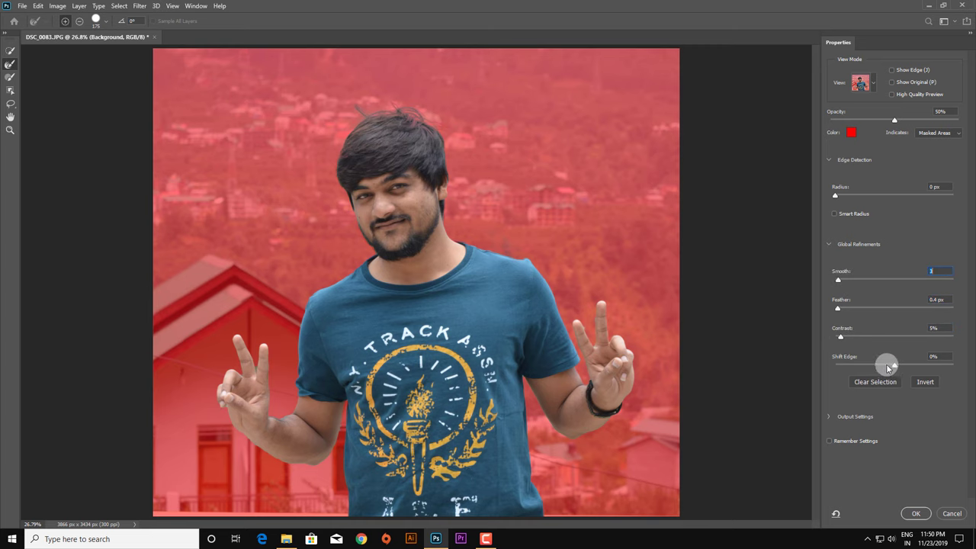
left_click(916, 508)
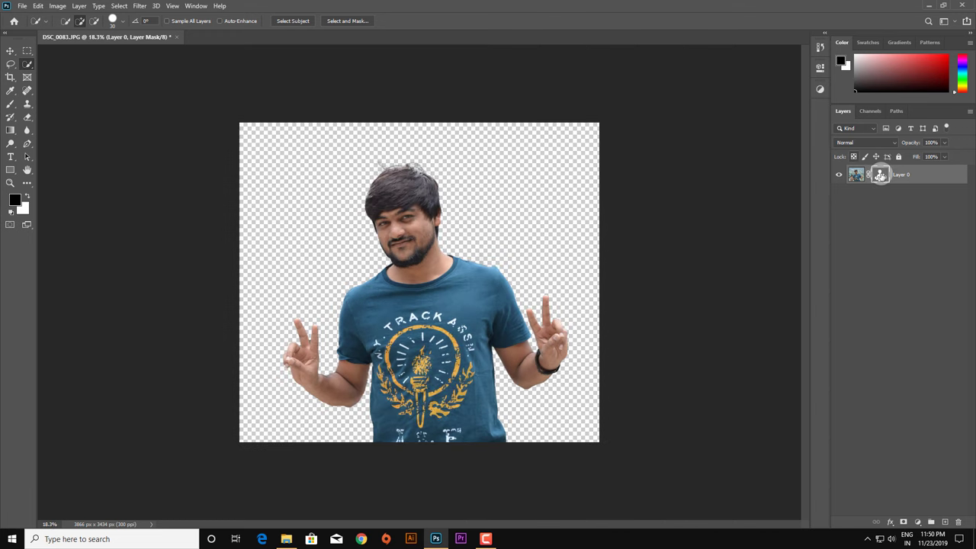
Duplicate Layer 0, load its mask as a selection, and delete the copy's mask
key("ctrl+j")
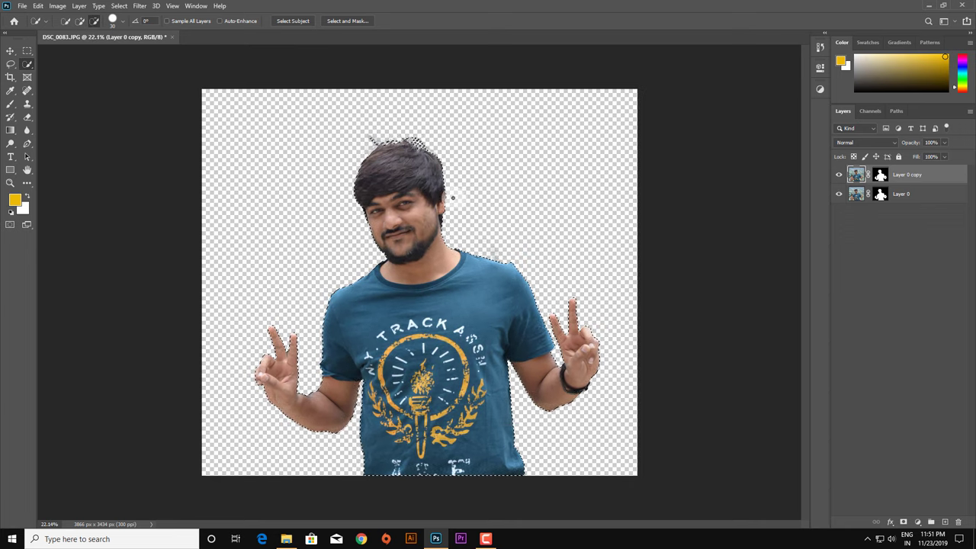
left_click(879, 175, "ctrl")
right_click(879, 177)
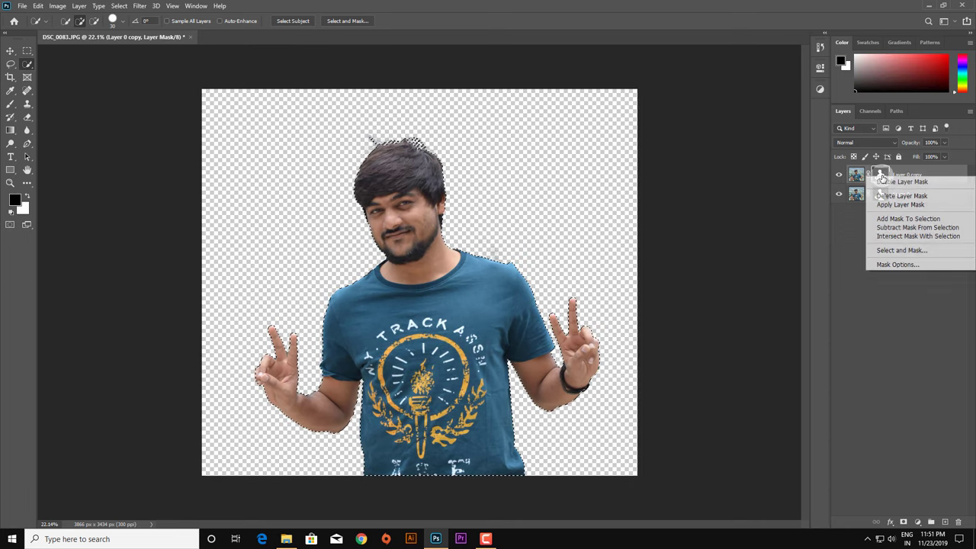
left_click(893, 195)
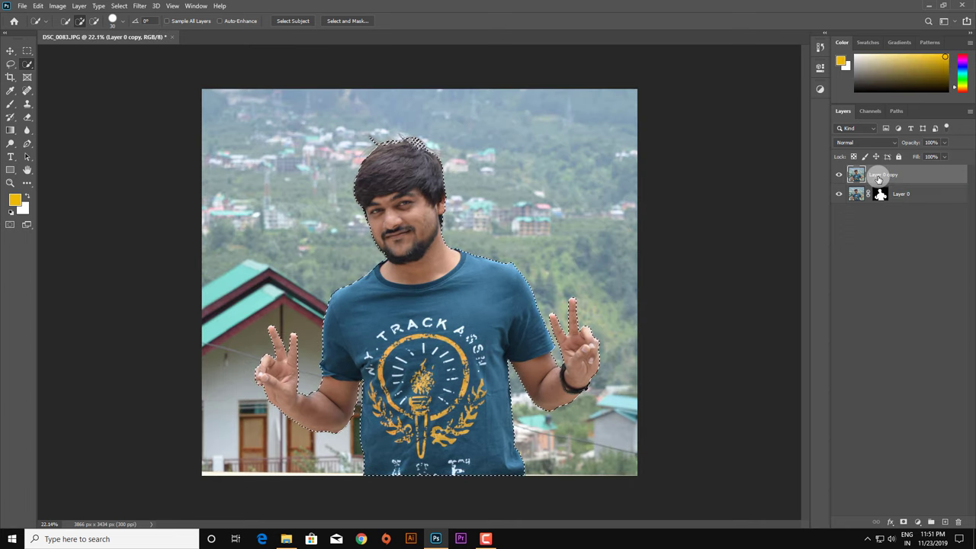
Expand the subject selection outward twice, including by 20 pixels
left_click(133, 6)
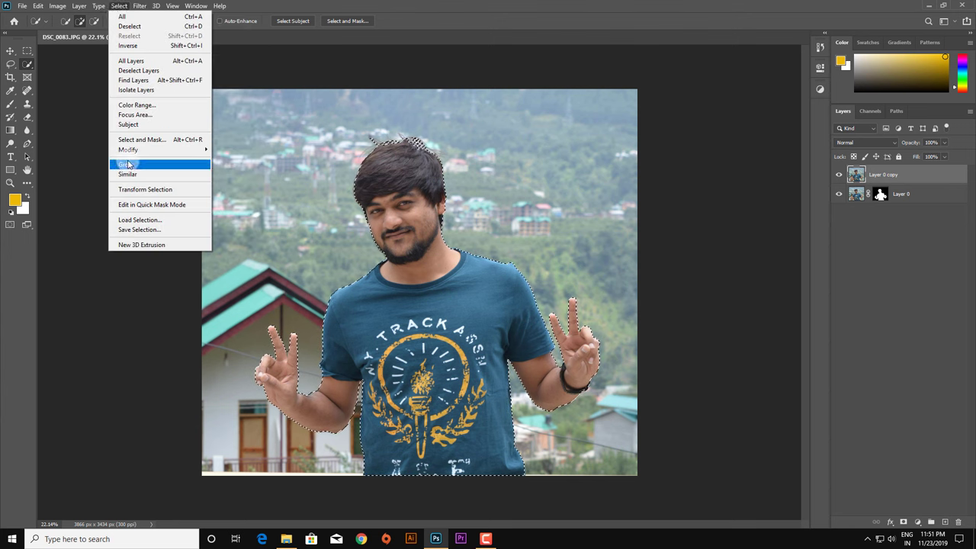
mouse_move(128, 149)
left_click(231, 169)
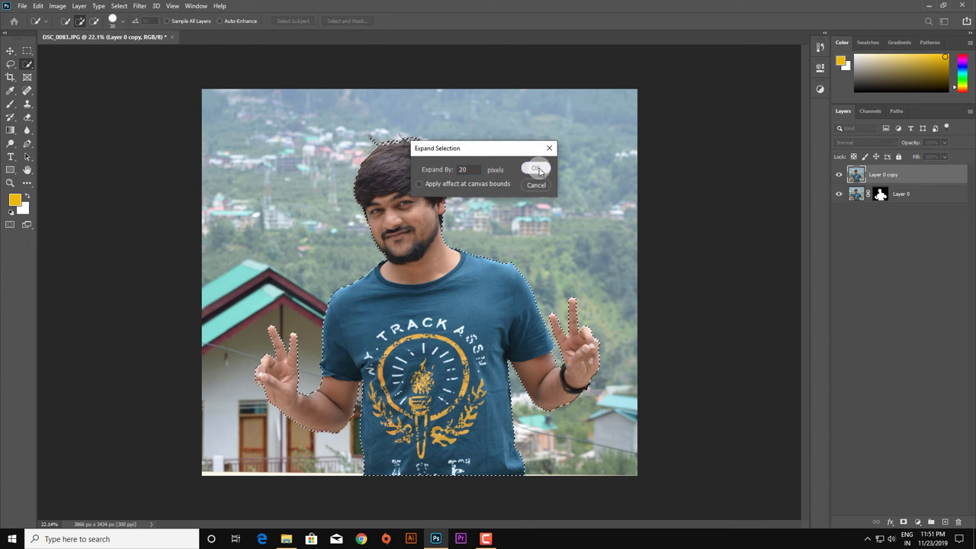
left_click(536, 167)
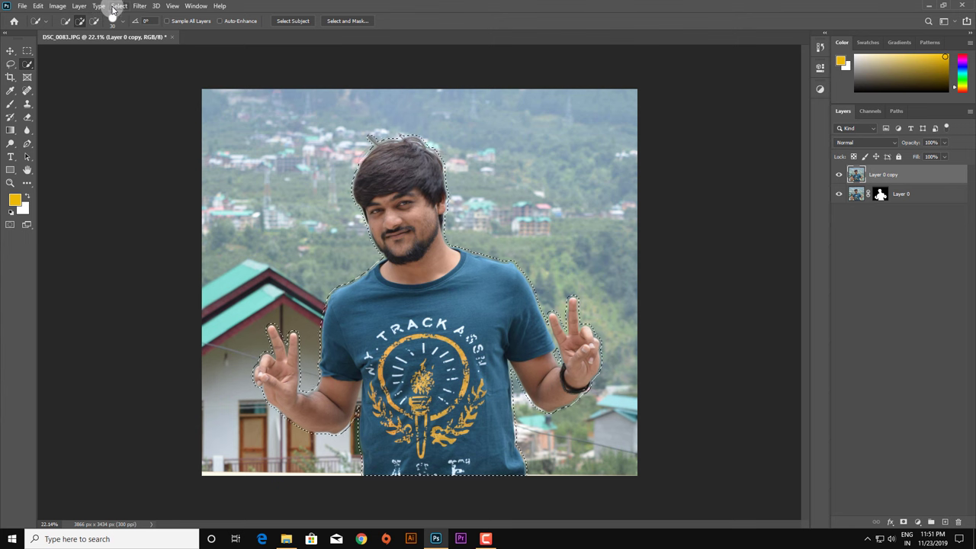
left_click(116, 6)
mouse_move(128, 150)
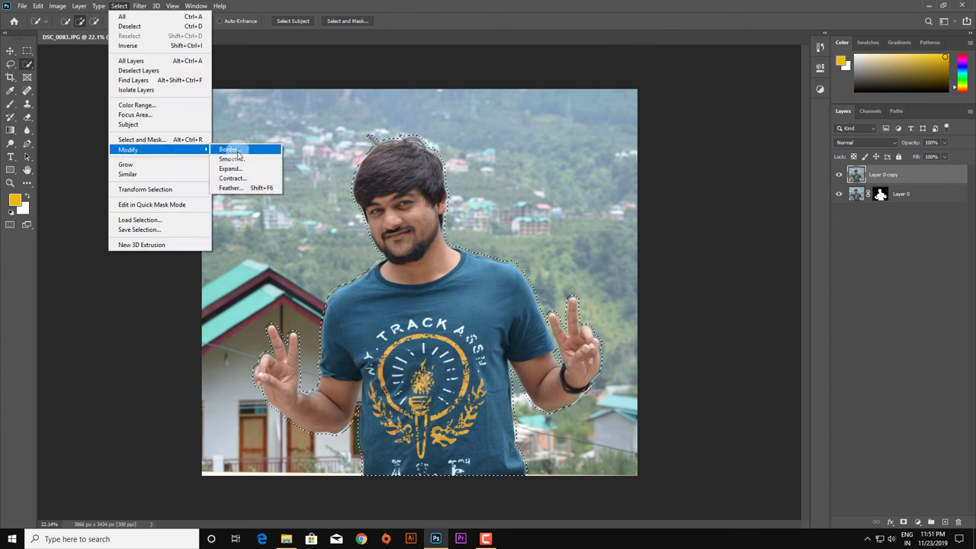
left_click(240, 169)
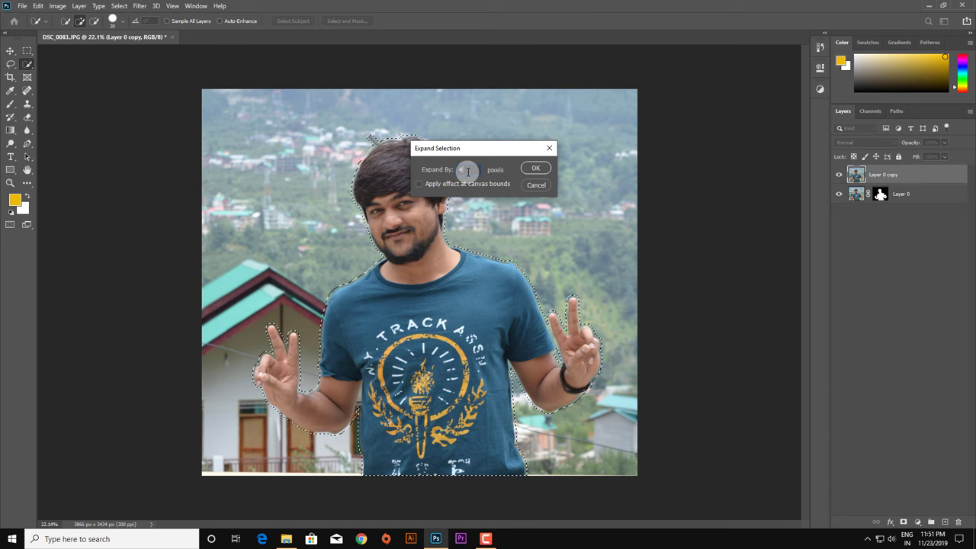
left_click(535, 168)
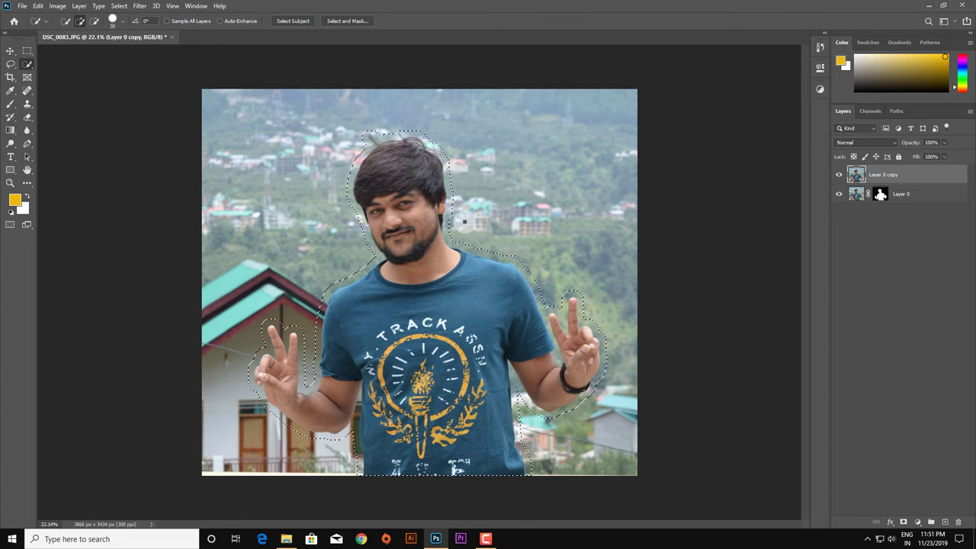
Content-Aware Fill the selection to remove the man from Layer 0 copy, then deselect
right_click(413, 250)
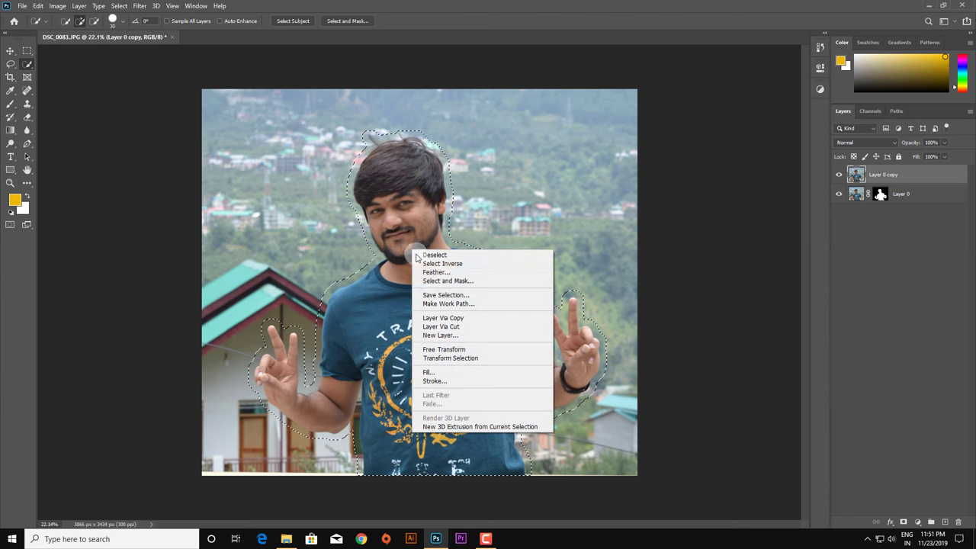
left_click(433, 374)
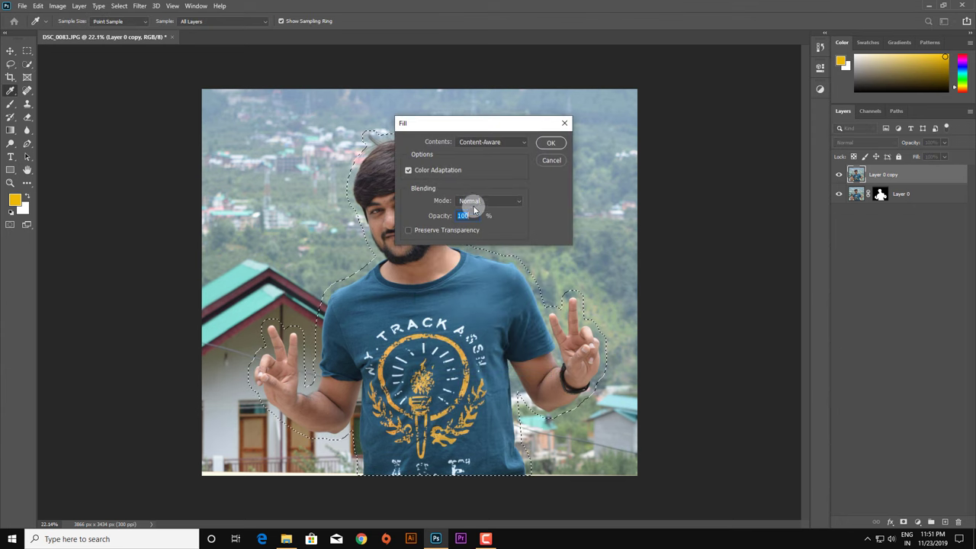
left_click(494, 142)
left_click(478, 186)
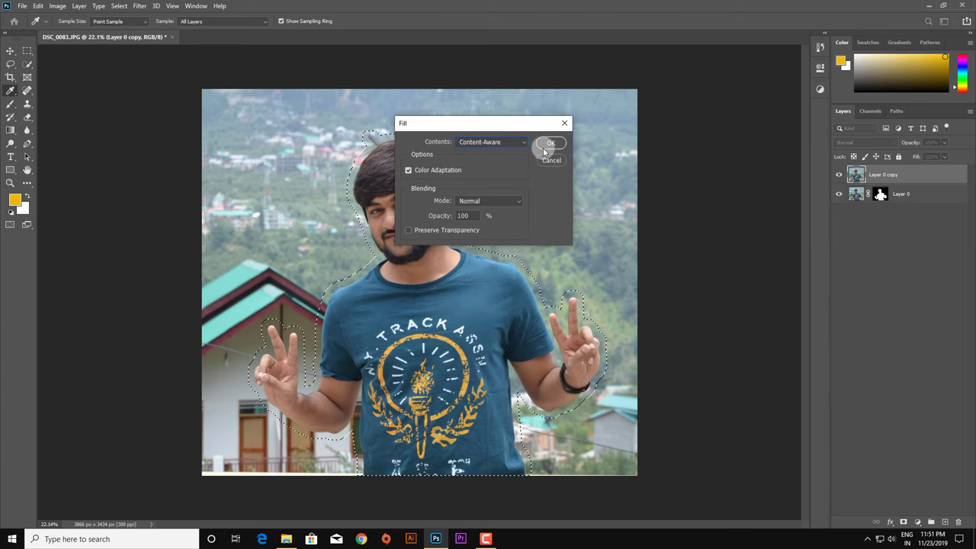
left_click(549, 145)
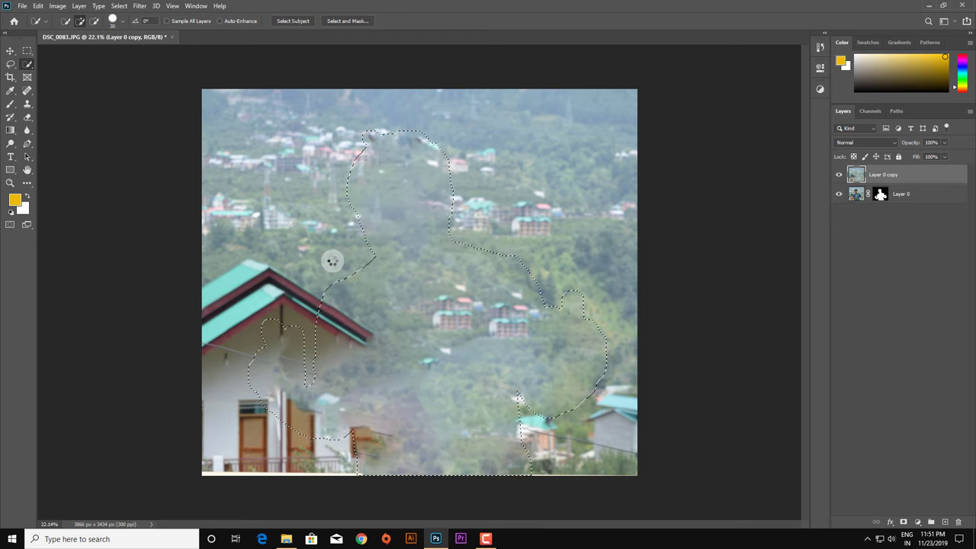
left_click(27, 50)
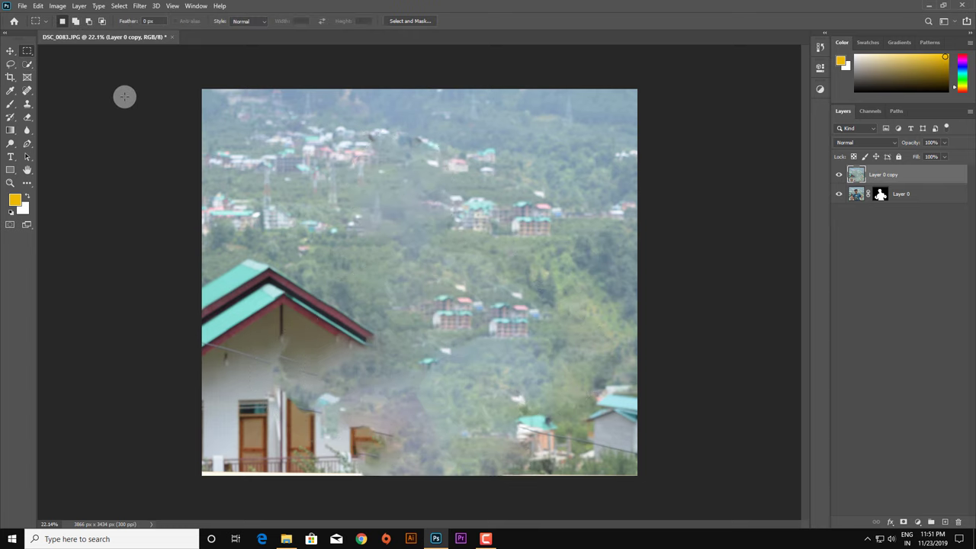
key("ctrl+d")
Move Layer 0 above the copy, apply its layer mask, and select Layer 0 copy
left_click_drag(906, 195, 869, 173)
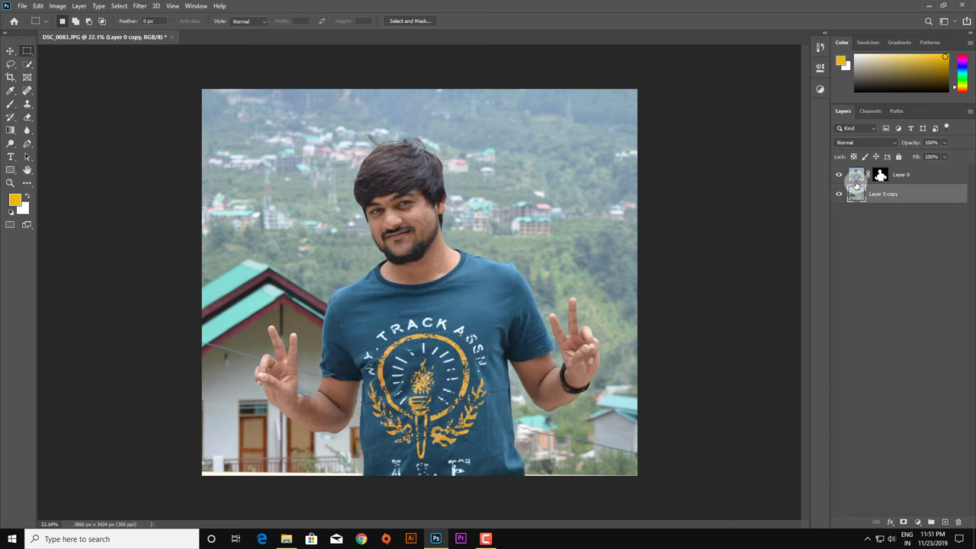
left_click(881, 177)
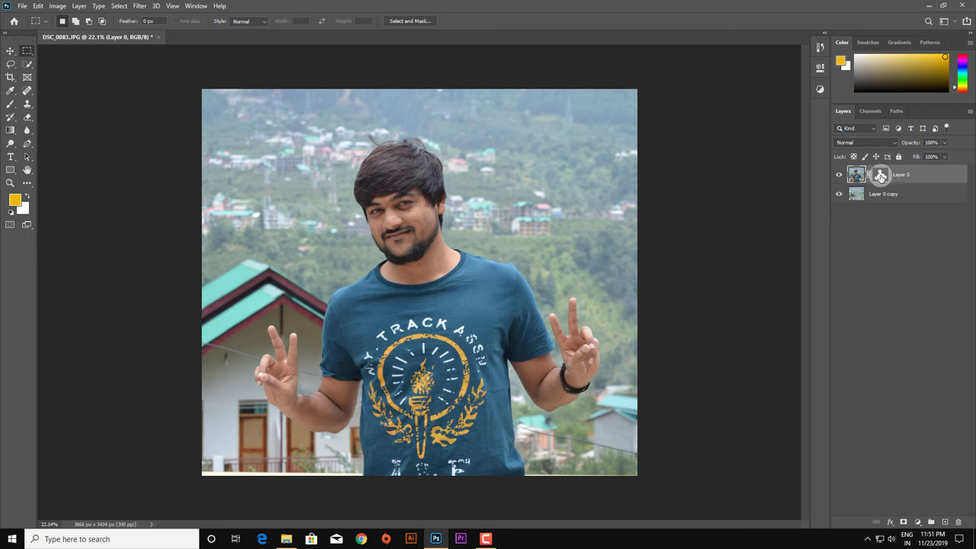
left_click(881, 176)
right_click(881, 176)
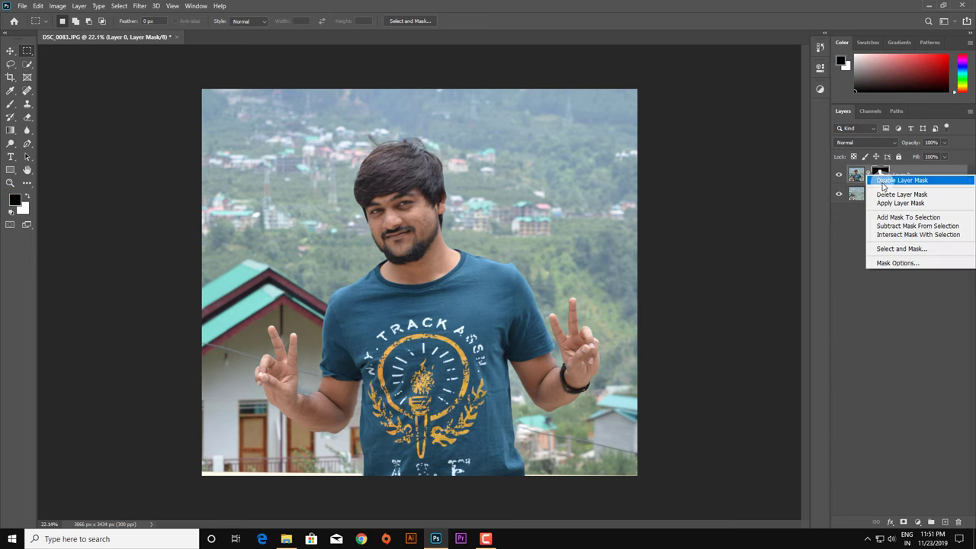
left_click(886, 203)
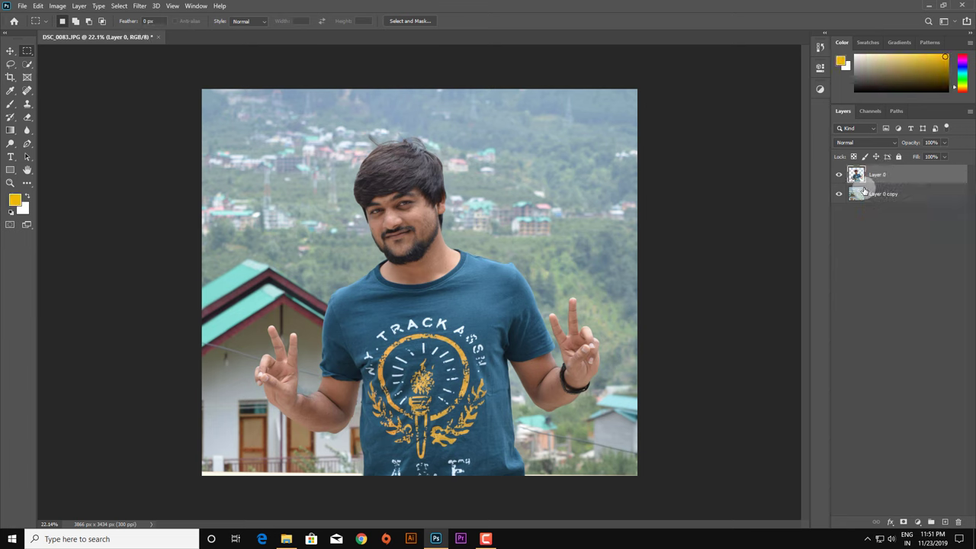
left_click(839, 174)
left_click(869, 195)
left_click(838, 195)
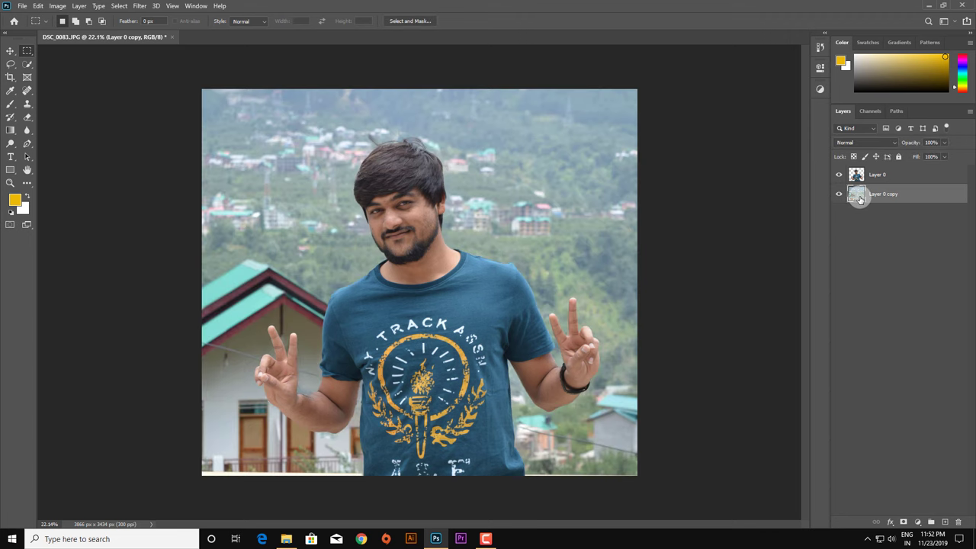
Apply a first Gaussian Blur to the Layer 0 copy background
left_click(139, 7)
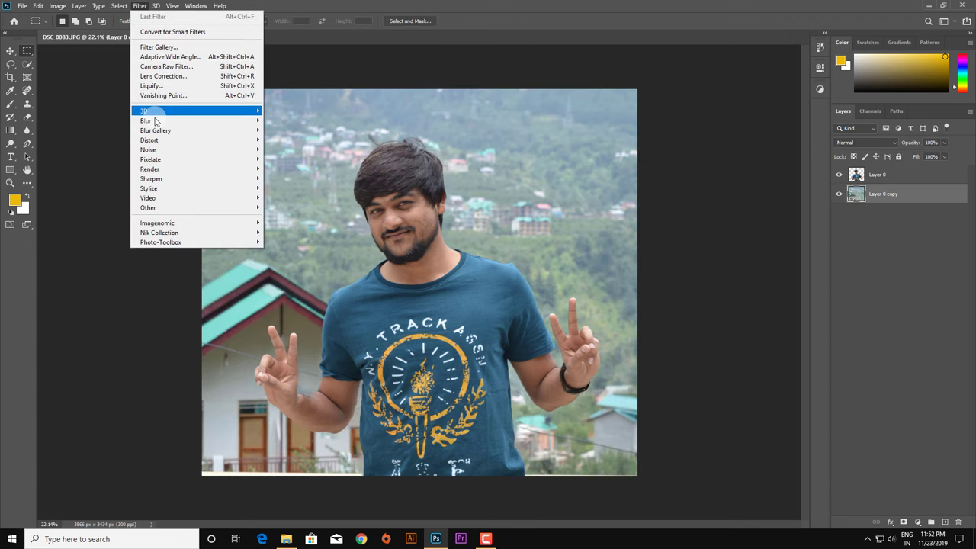
mouse_move(146, 120)
left_click(289, 158)
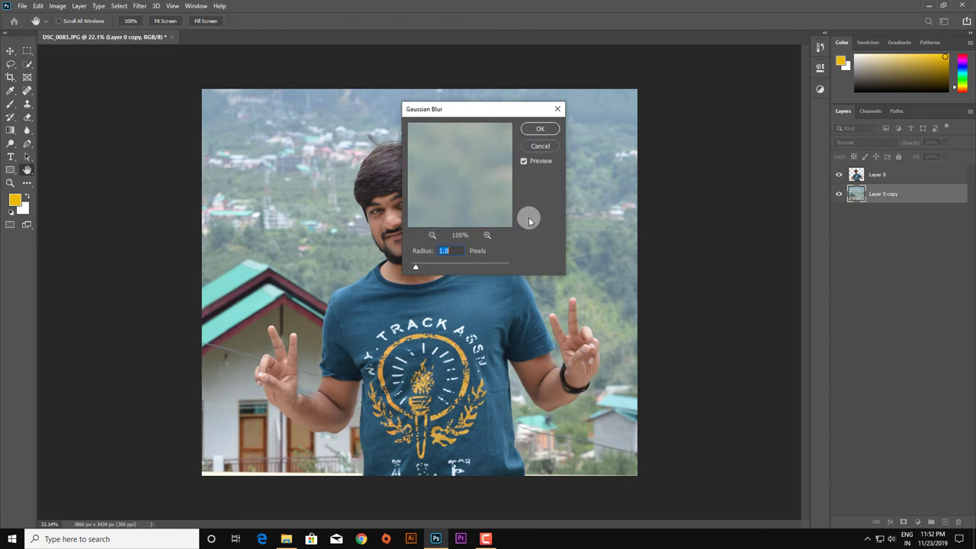
left_click_drag(445, 267, 446, 266)
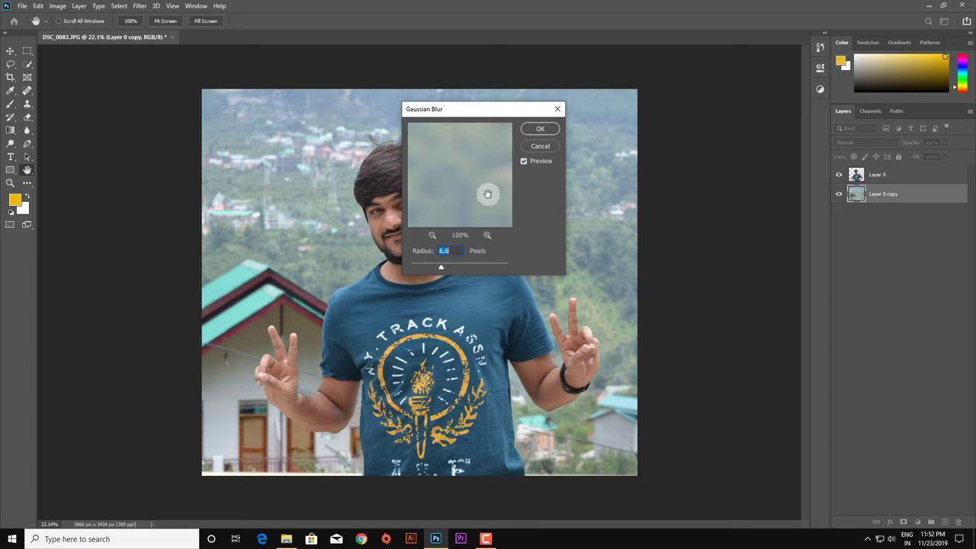
left_click(541, 129)
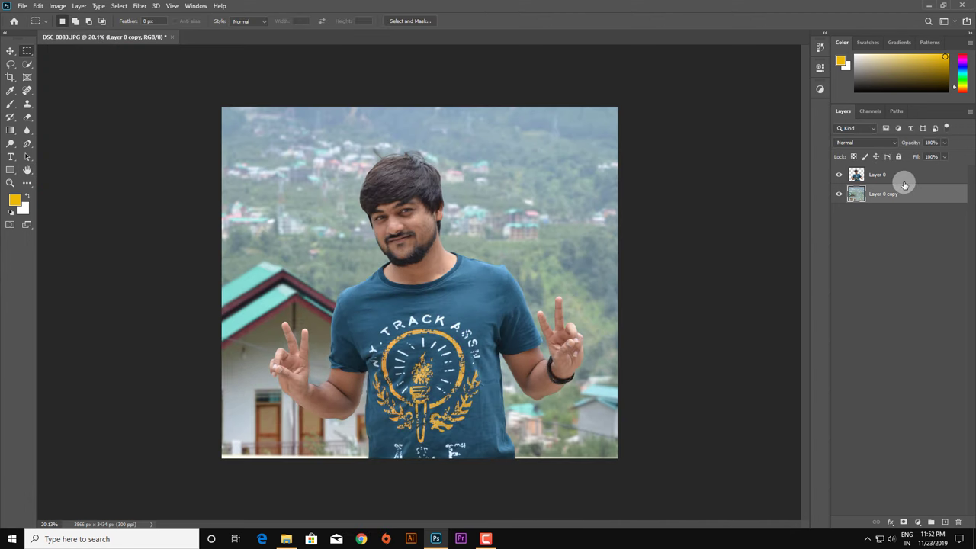
right_click(881, 196)
left_click(916, 206)
Blur Layer 0 copy further with a Gaussian Blur of about 64 pixels
left_click(139, 6)
mouse_move(146, 120)
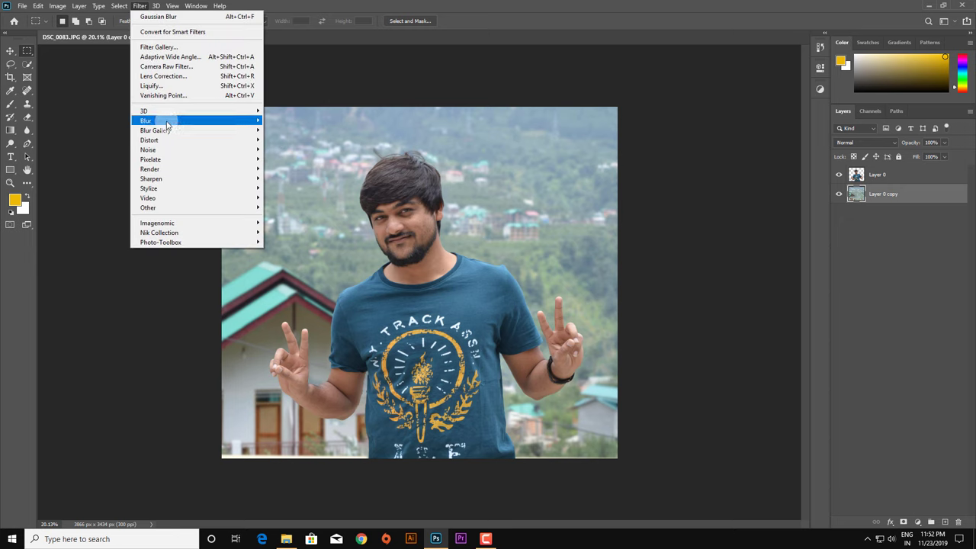
left_click(291, 159)
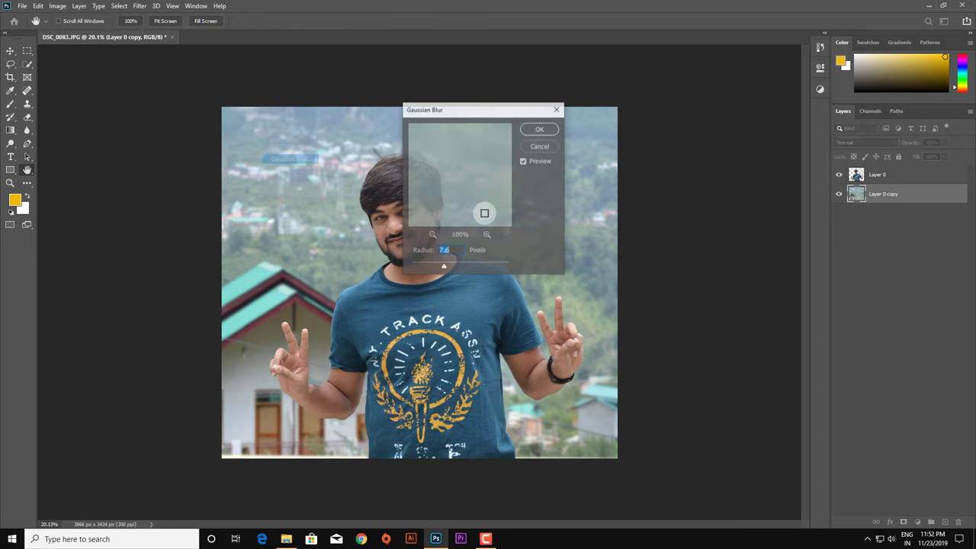
left_click_drag(505, 270, 476, 265)
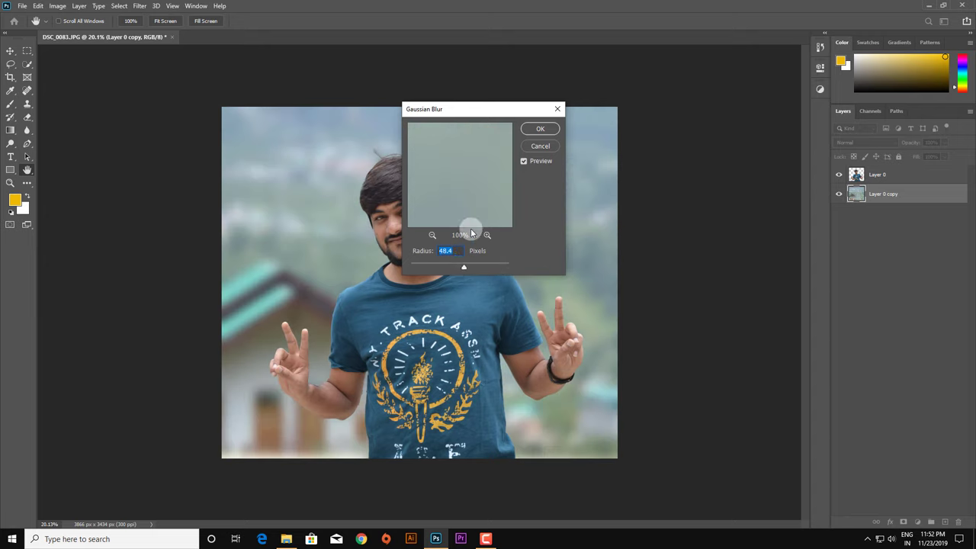
left_click_drag(477, 118, 676, 96)
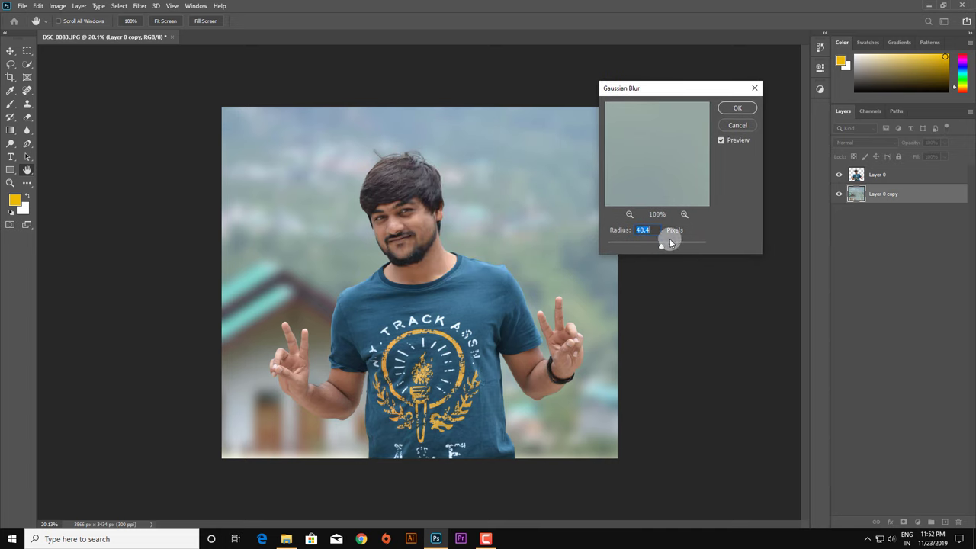
left_click_drag(665, 248, 666, 248)
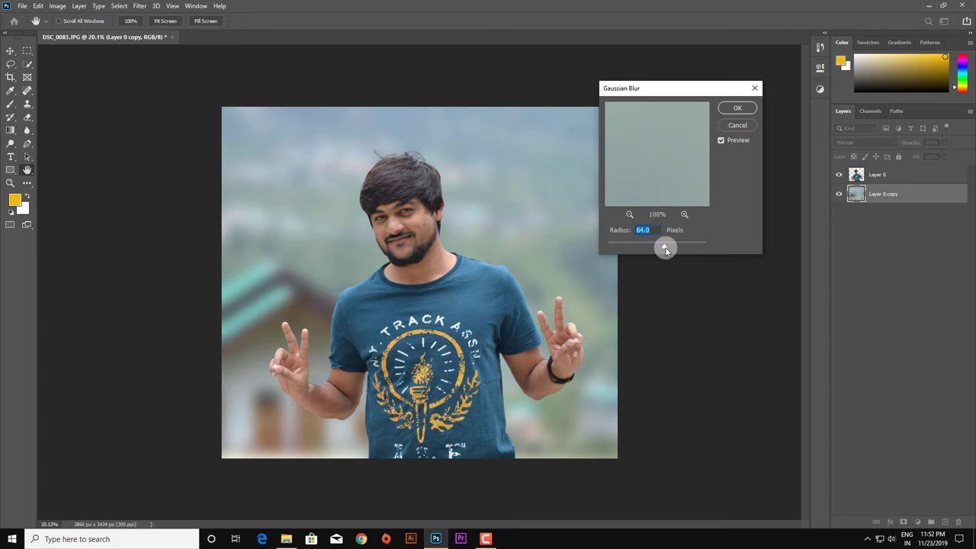
left_click(737, 108)
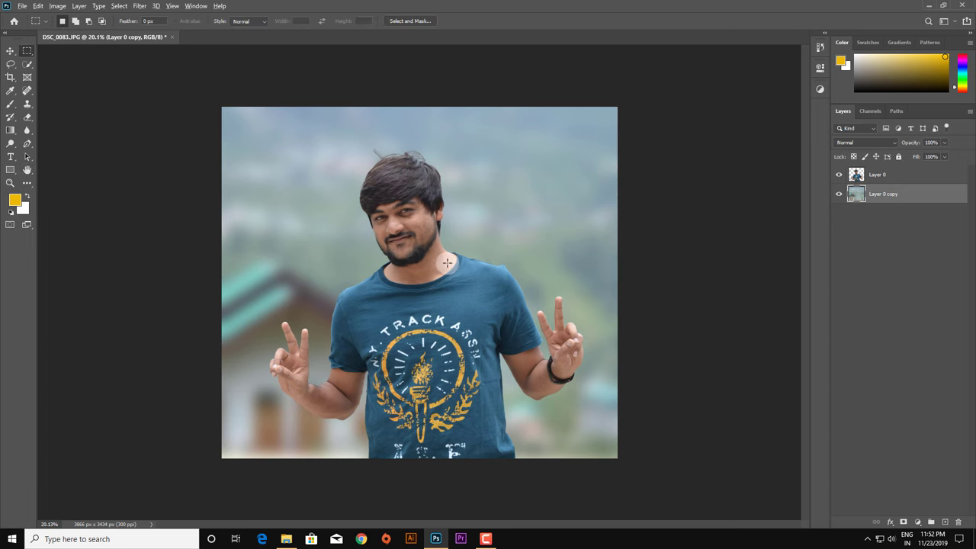
key("m")
scroll(389, 207, "up", 1)
scroll(365, 207, "down", 1)
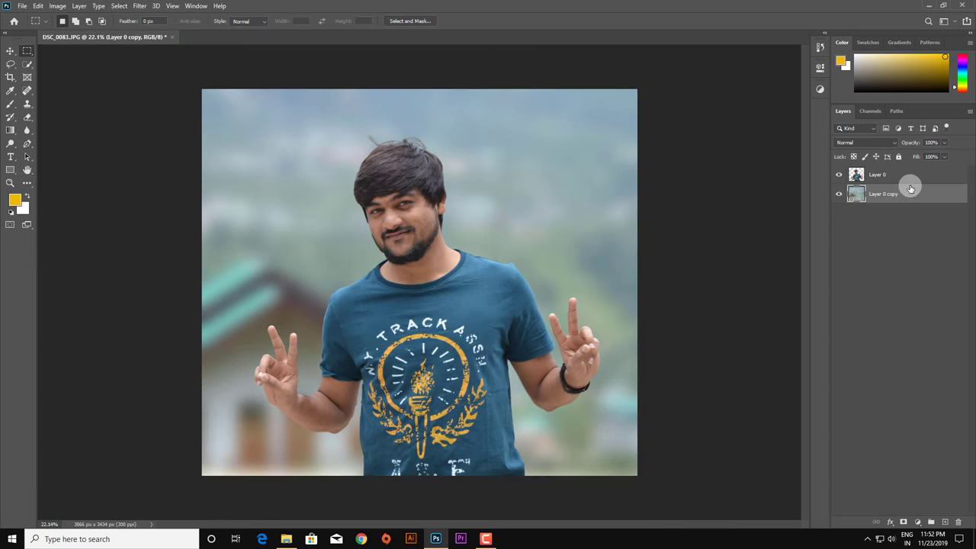
Try a Hue/Saturation boost, cancel it, and select both Layer 0 and Layer 0 copy
left_click(58, 7)
mouse_move(73, 32)
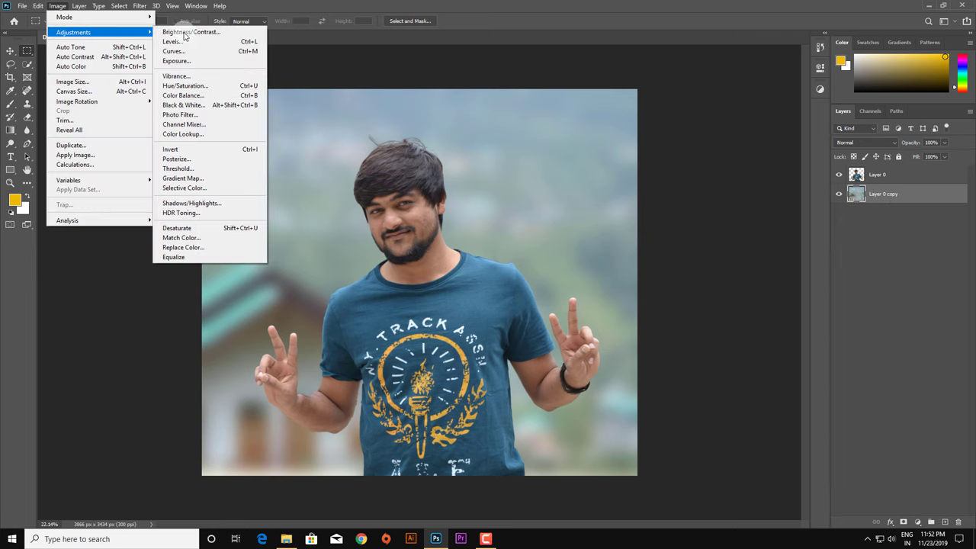
left_click(222, 91)
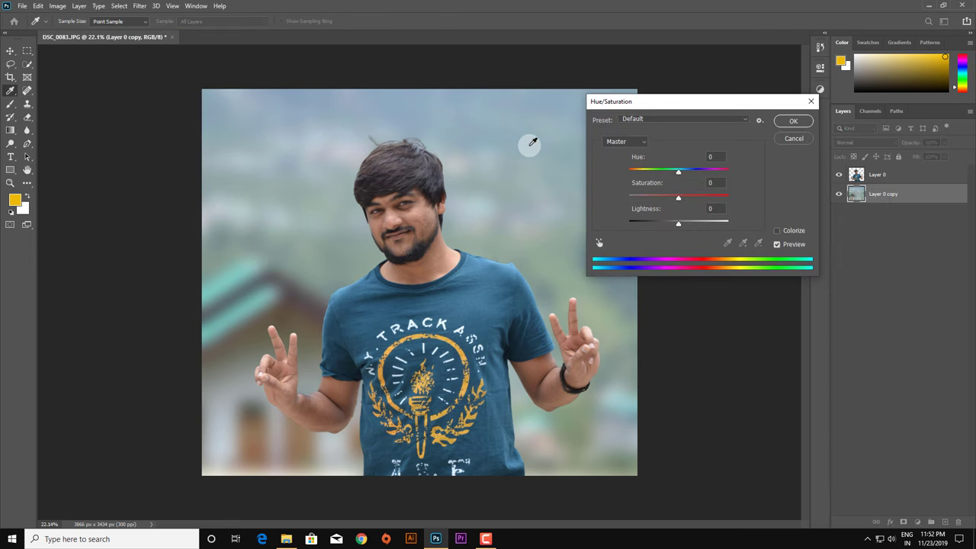
mouse_move(678, 194)
left_mouse_down()
mouse_move(725, 196)
mouse_move(705, 197)
left_mouse_up()
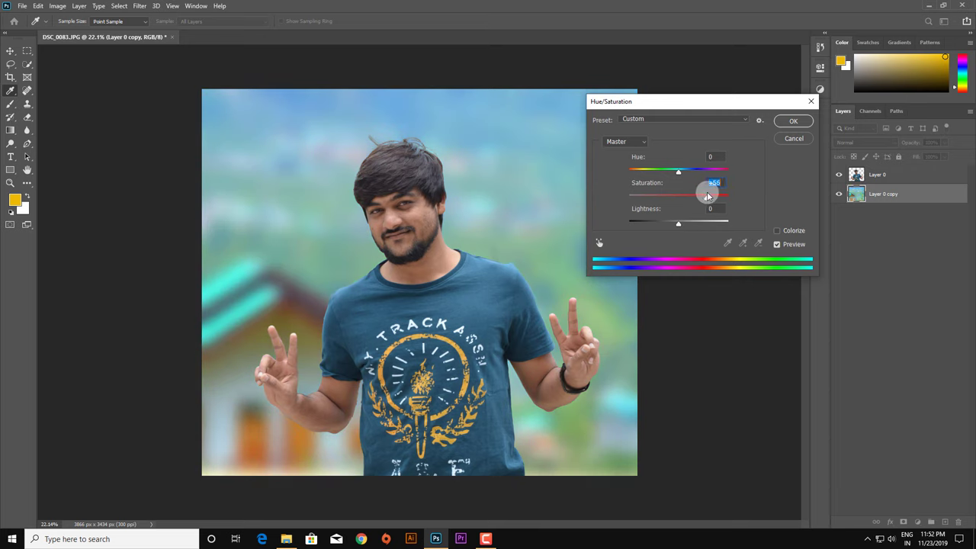
left_click_drag(701, 195, 693, 195)
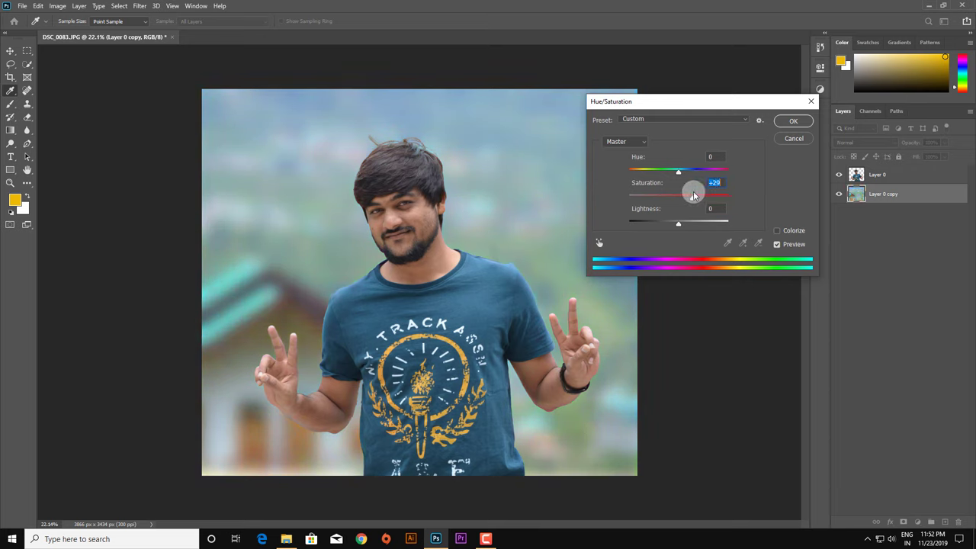
left_click(792, 137)
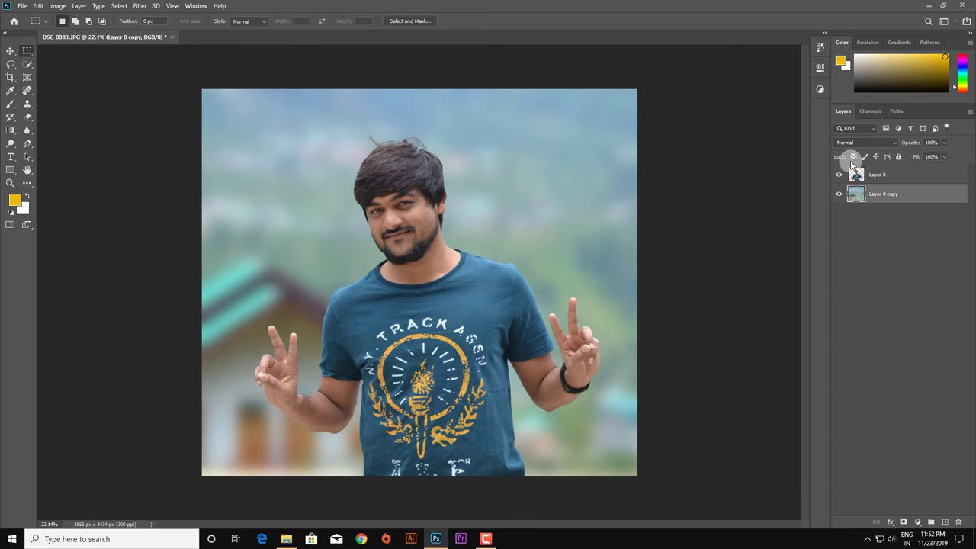
left_click(898, 181, "shift")
Merge the layers, then in Camera Raw set shadows +24, contrast +18, add clarity, lower highlights
key("ctrl+e")
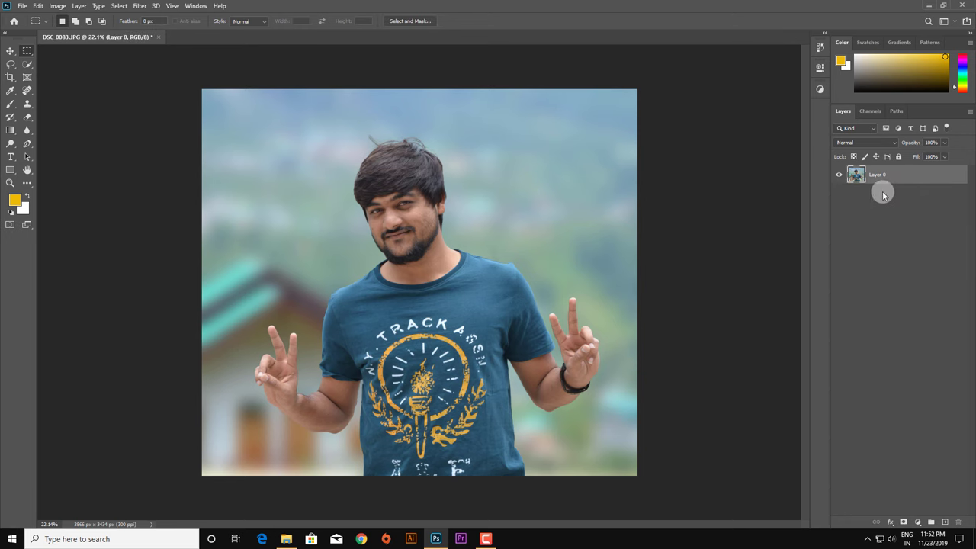
left_click(140, 5)
left_click(160, 66)
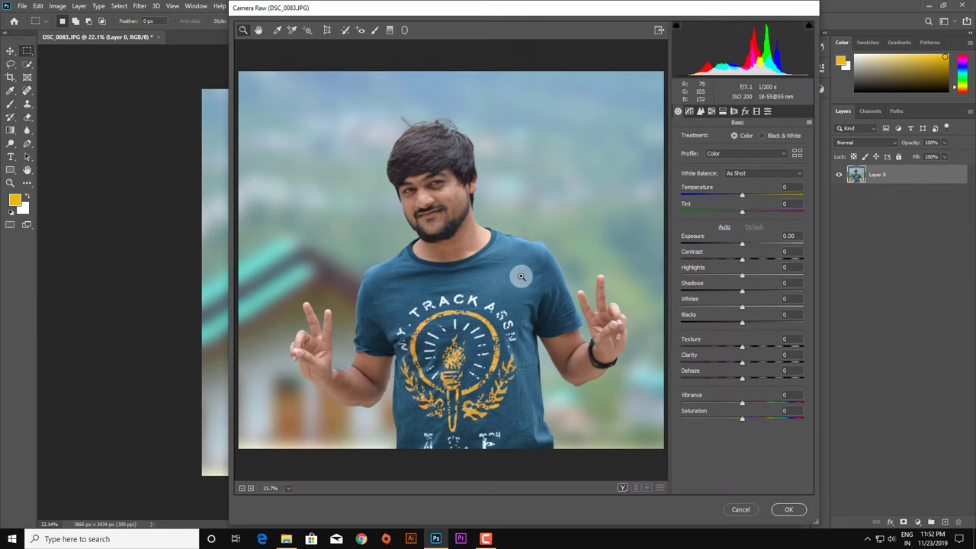
left_click_drag(742, 291, 757, 294)
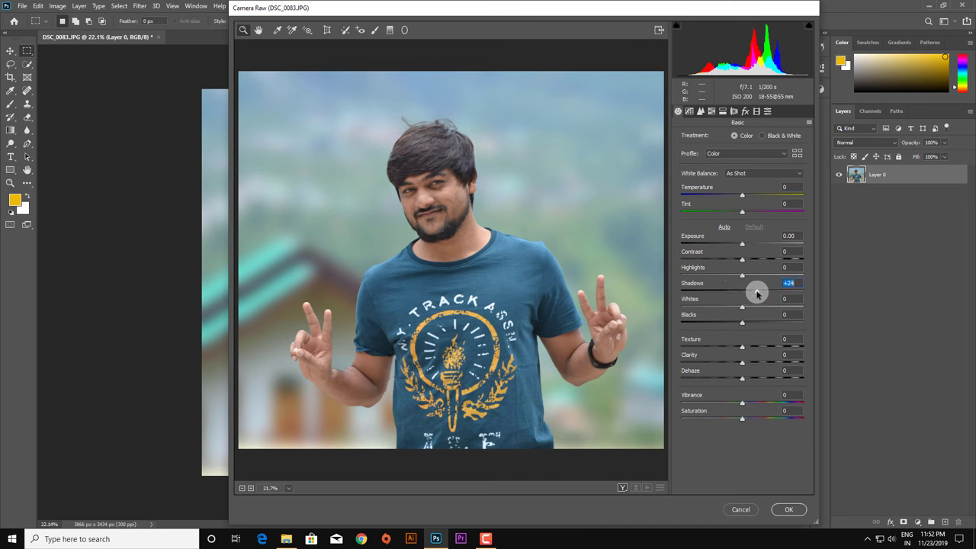
left_click_drag(743, 259, 755, 261)
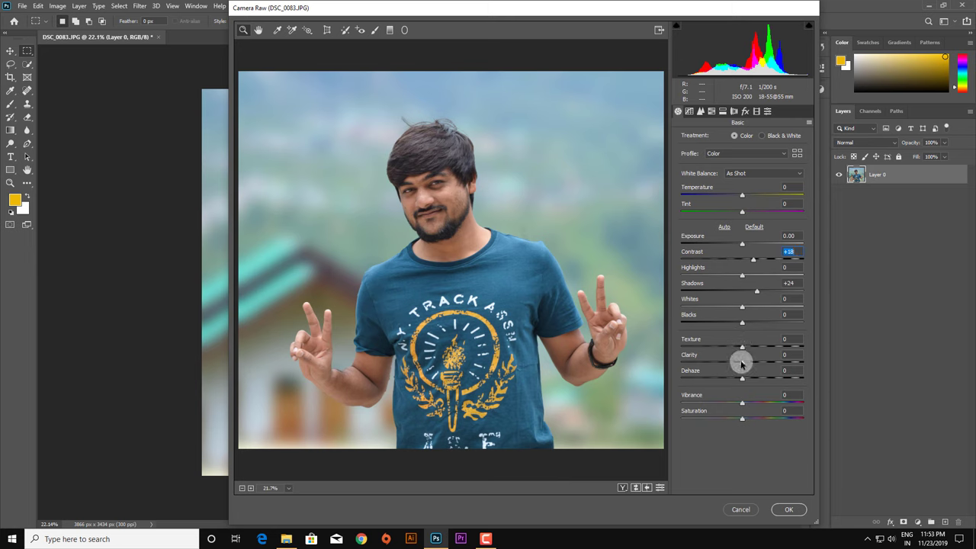
left_click_drag(742, 363, 753, 364)
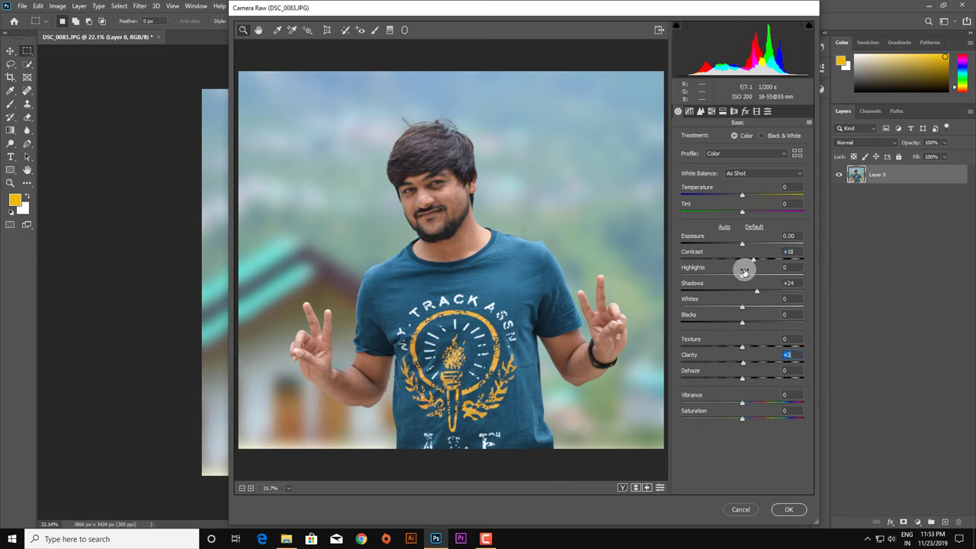
left_click_drag(736, 280, 694, 269)
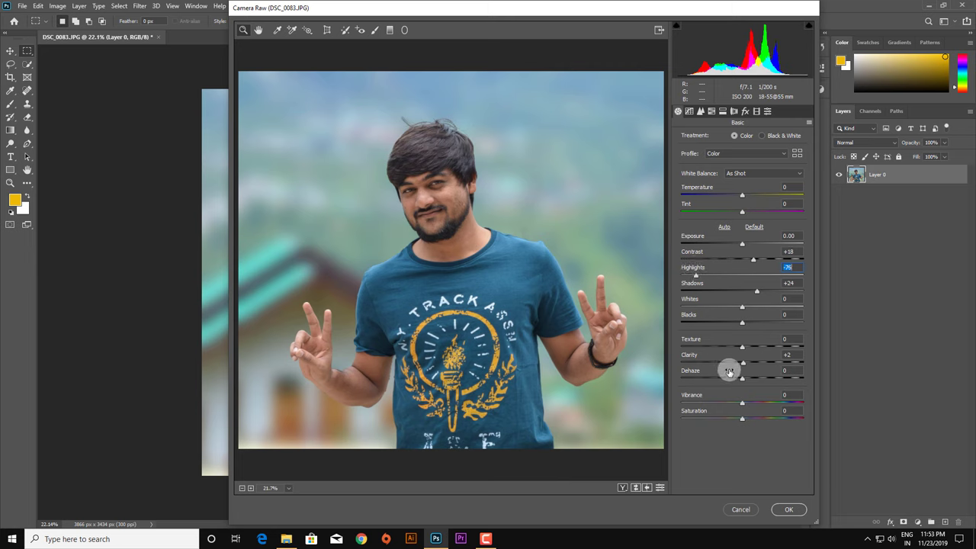
Set sharpening 31, luminance noise reduction 18 and Oranges luminance +43, then apply Camera Raw
left_click(700, 113)
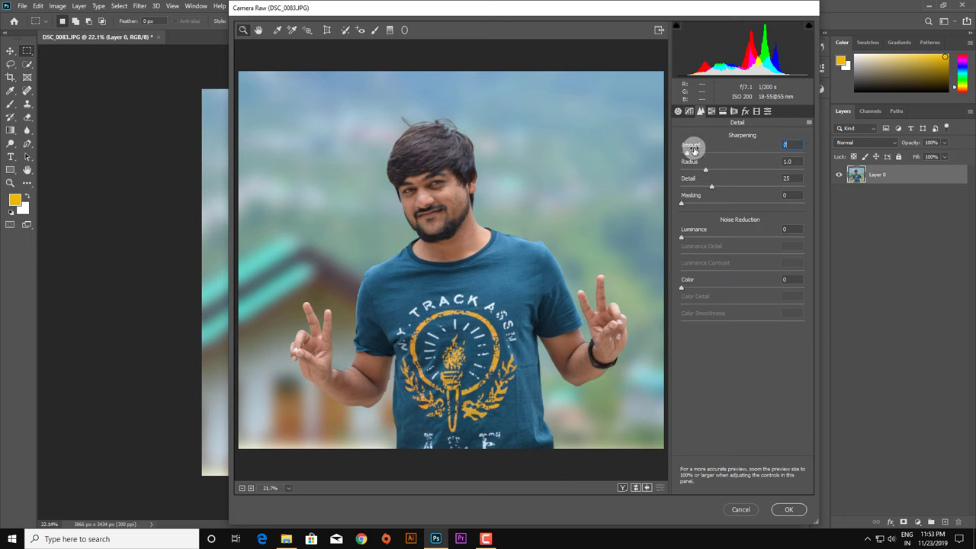
left_click_drag(693, 146, 706, 145)
left_click_drag(693, 232, 698, 238)
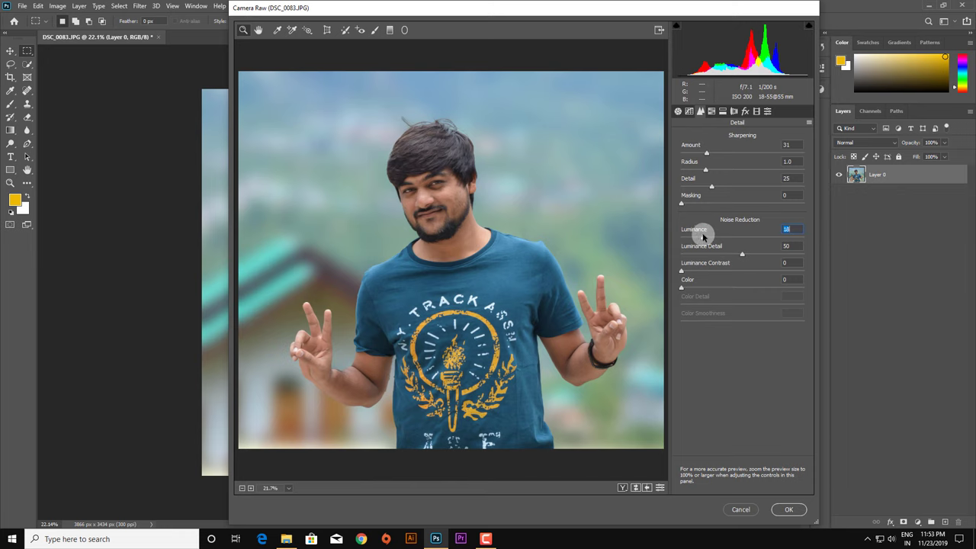
left_click(723, 111)
left_click(711, 112)
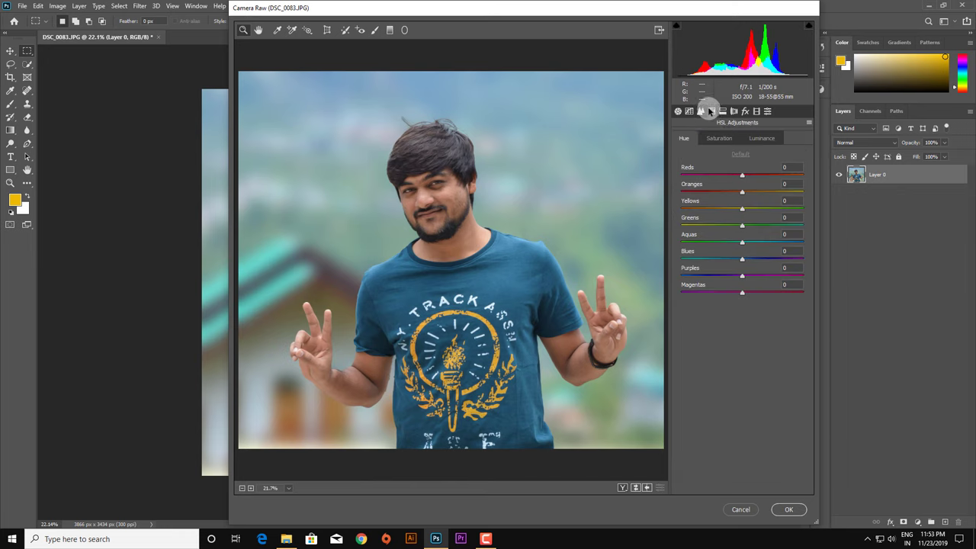
left_click(720, 138)
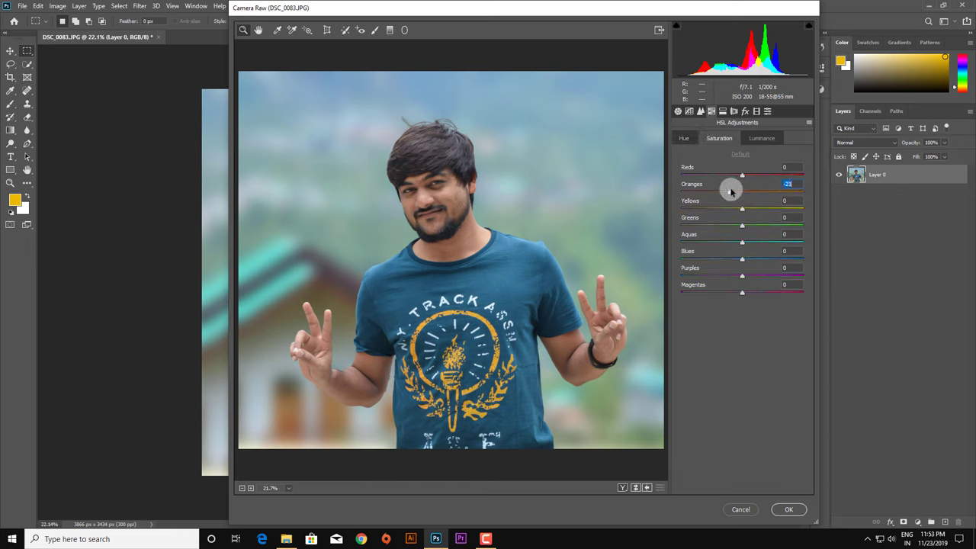
left_click(755, 138)
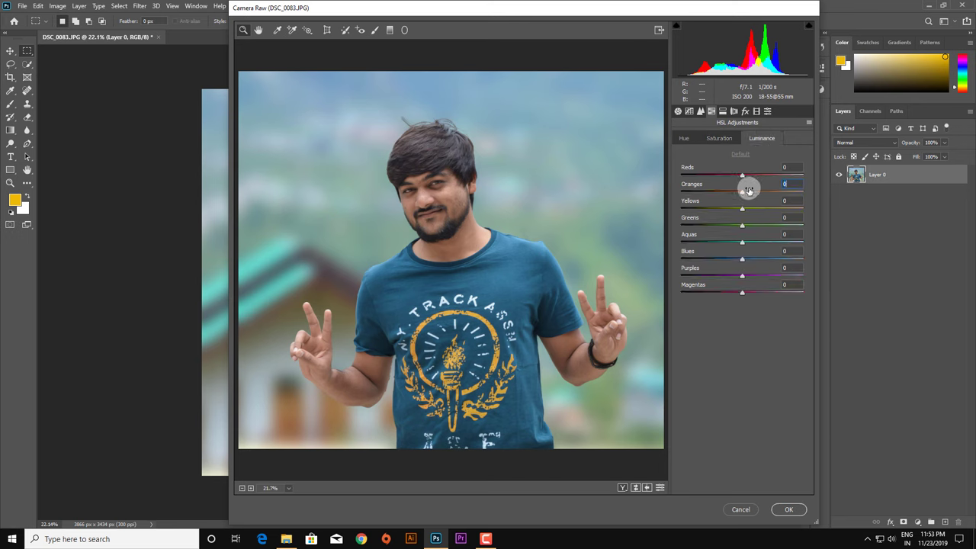
left_click_drag(744, 188, 765, 189)
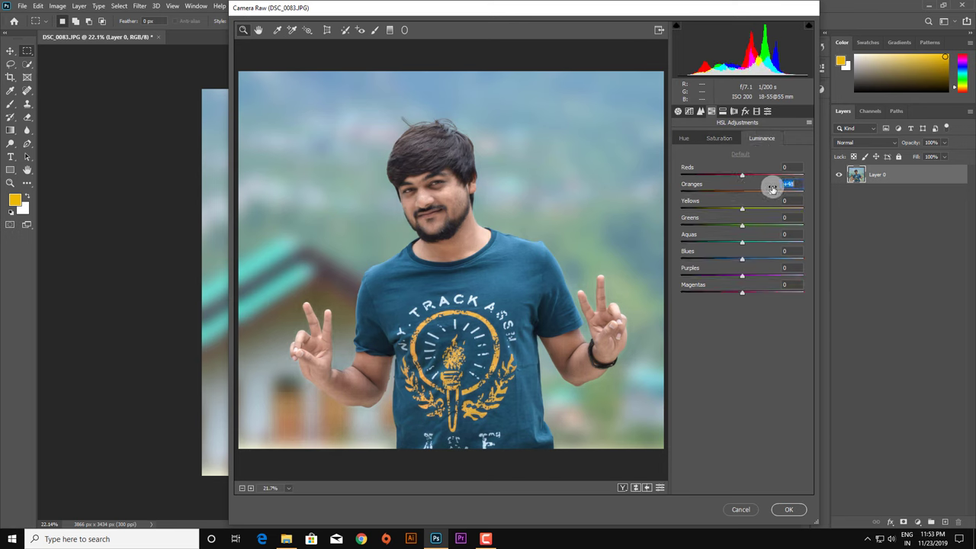
left_click(791, 510)
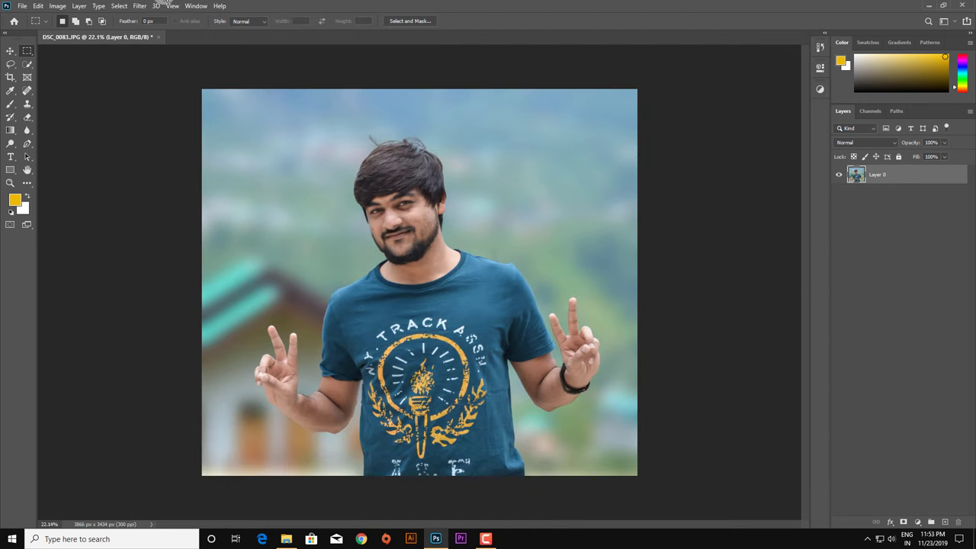
In Color Efex Pro 4, set Pro Contrast: Color Cast 26%, Contrast 11%, Dynamic Contrast 27%
left_click(140, 6)
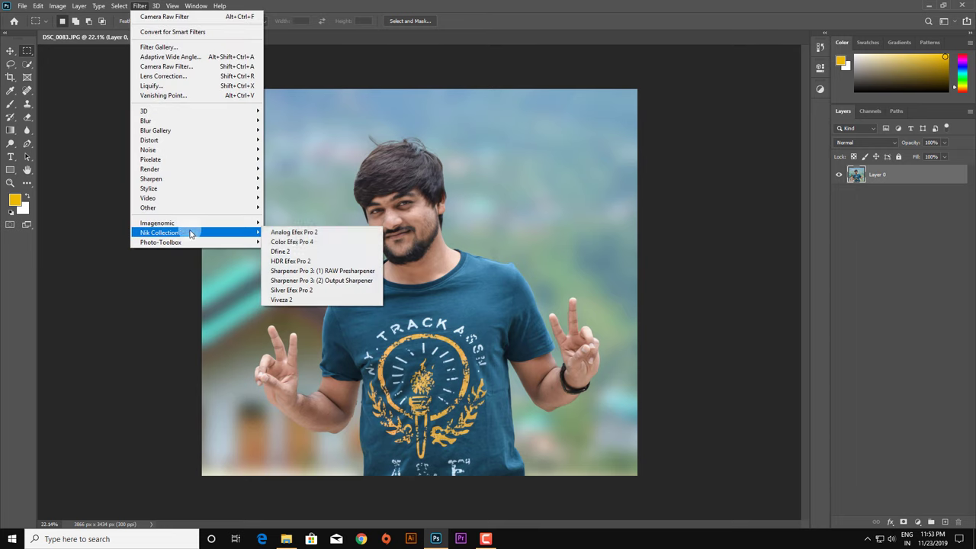
left_click(328, 240)
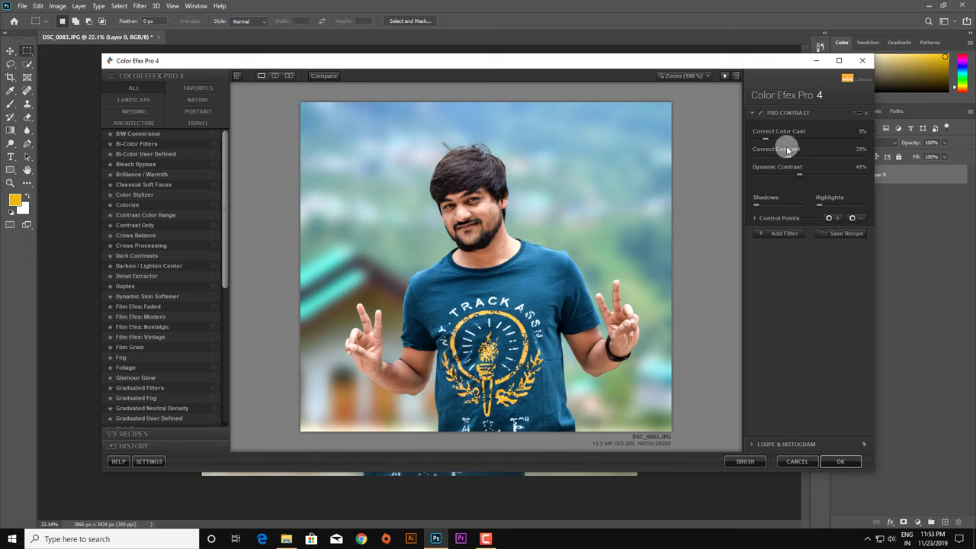
left_click_drag(782, 154, 775, 156)
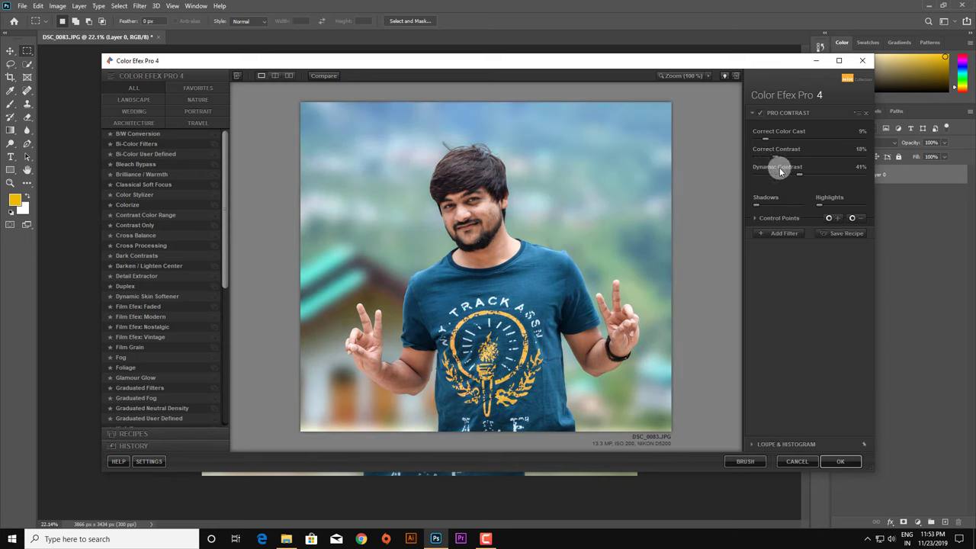
left_click(777, 172)
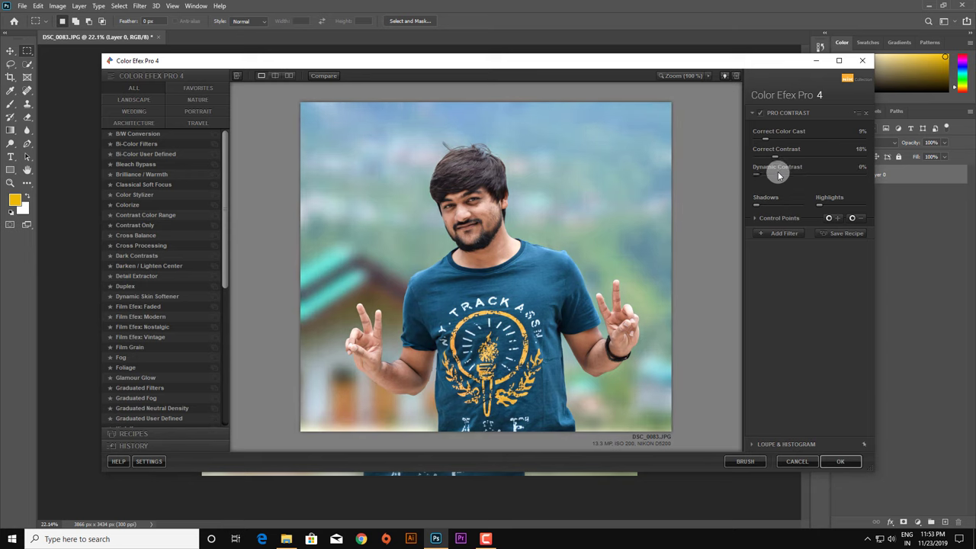
left_click_drag(778, 172, 787, 177)
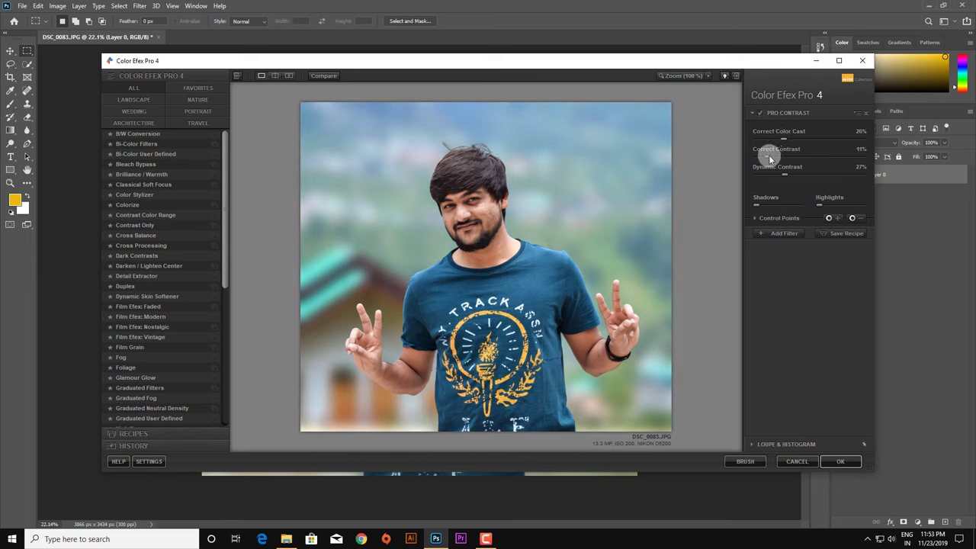
left_click(760, 113)
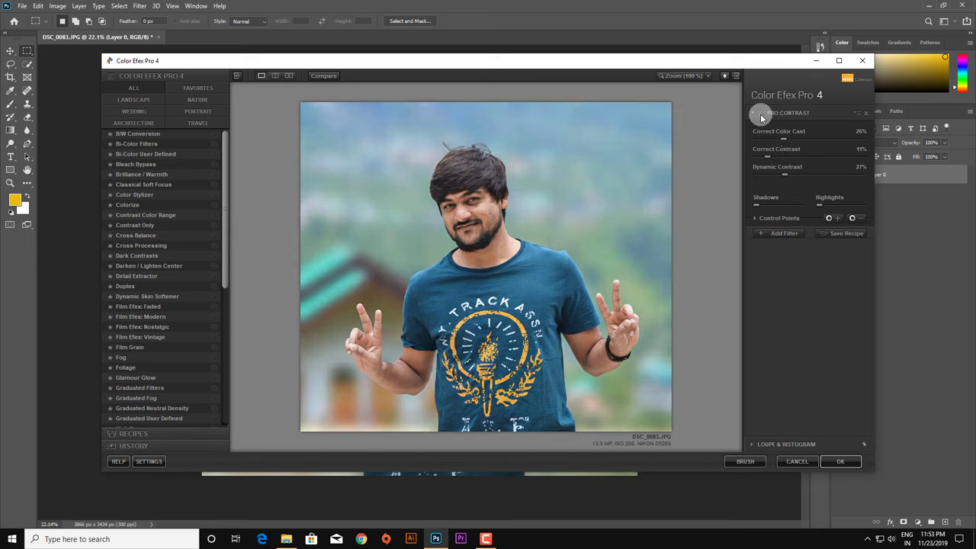
Add a Dark Contrasts filter (Brightness -25%, Contrast -45%) on top of Pro Contrast
left_click(768, 235)
scroll(140, 309, "down", 3)
scroll(139, 309, "down", 3)
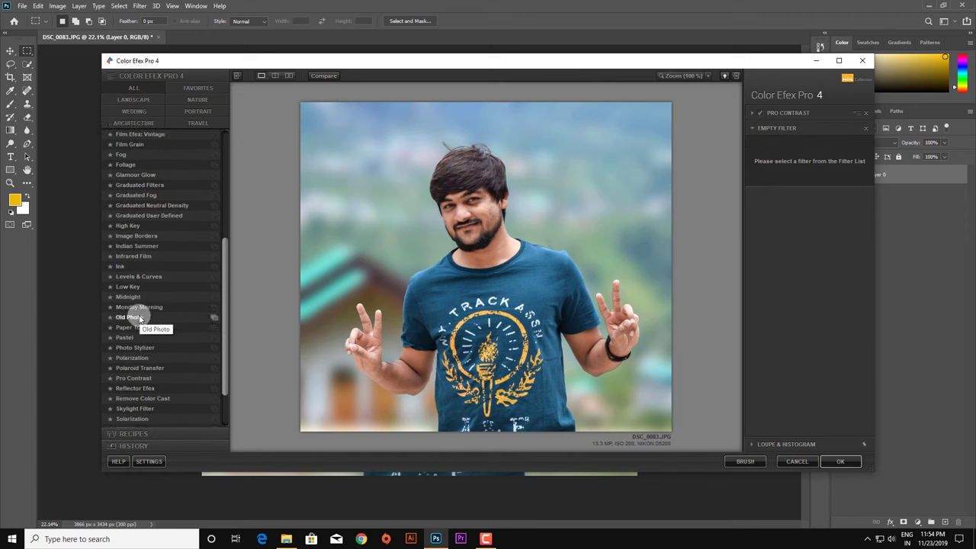
scroll(141, 316, "down", 3)
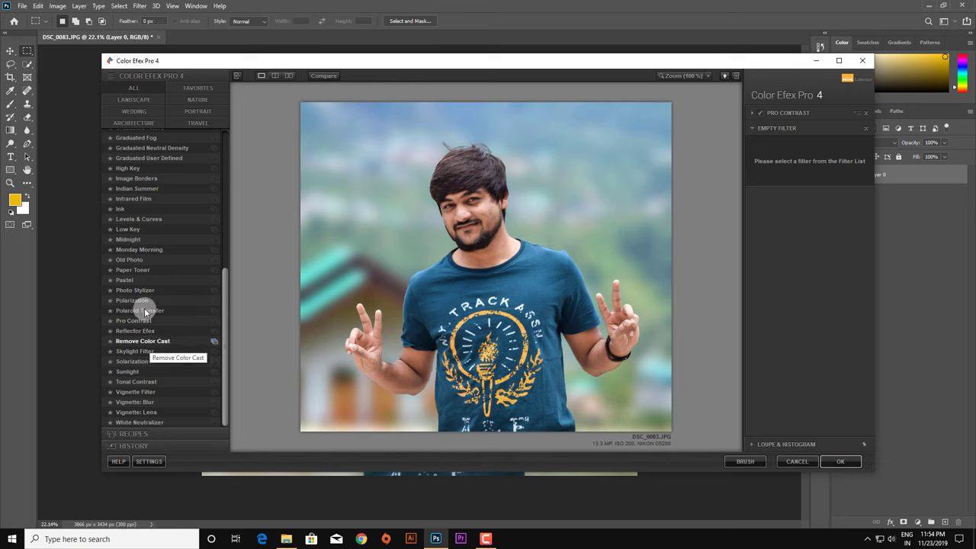
scroll(141, 216, "up", 2)
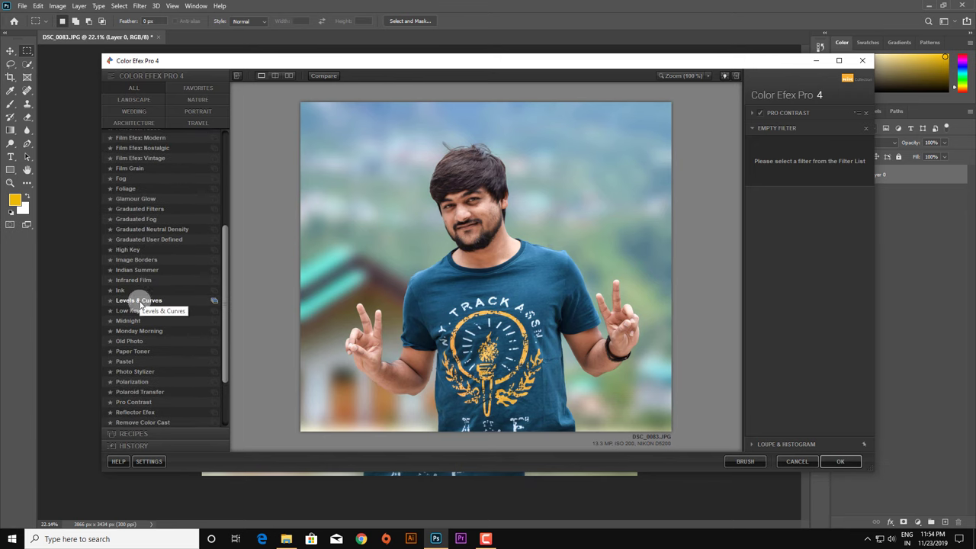
scroll(130, 198, "up", 3)
scroll(130, 212, "up", 1)
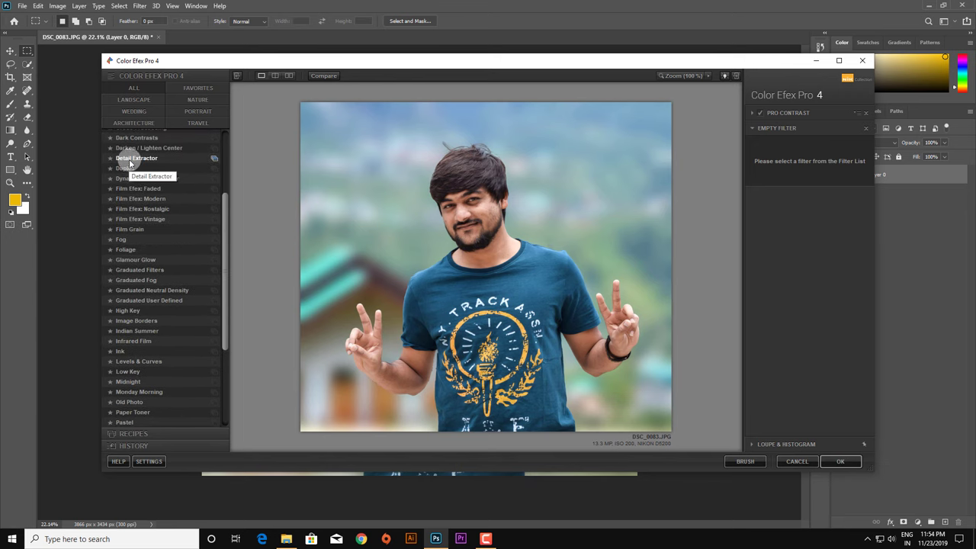
left_click(134, 138)
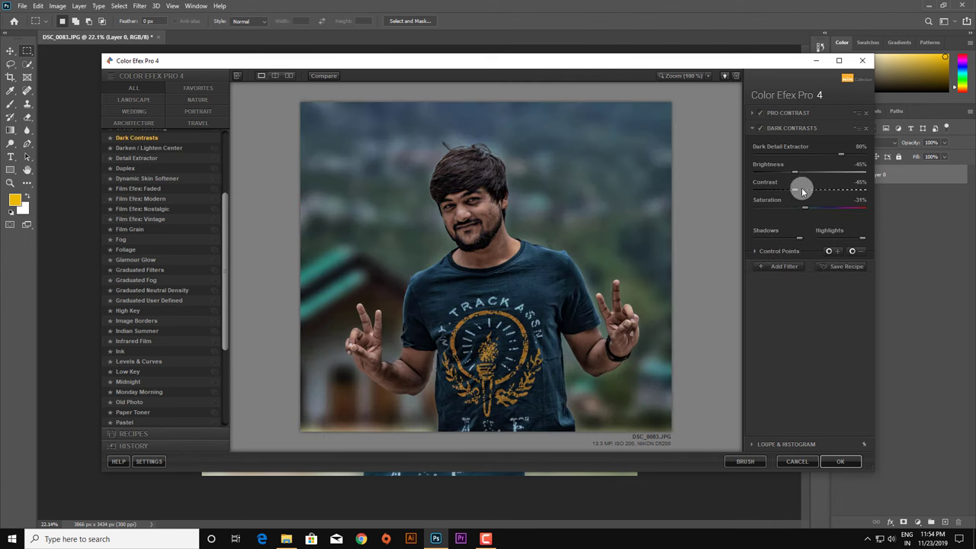
Place a Dark Contrasts control point on the left cheek and lower Saturation to -8%
left_click(480, 215)
left_click_drag(483, 220, 487, 215)
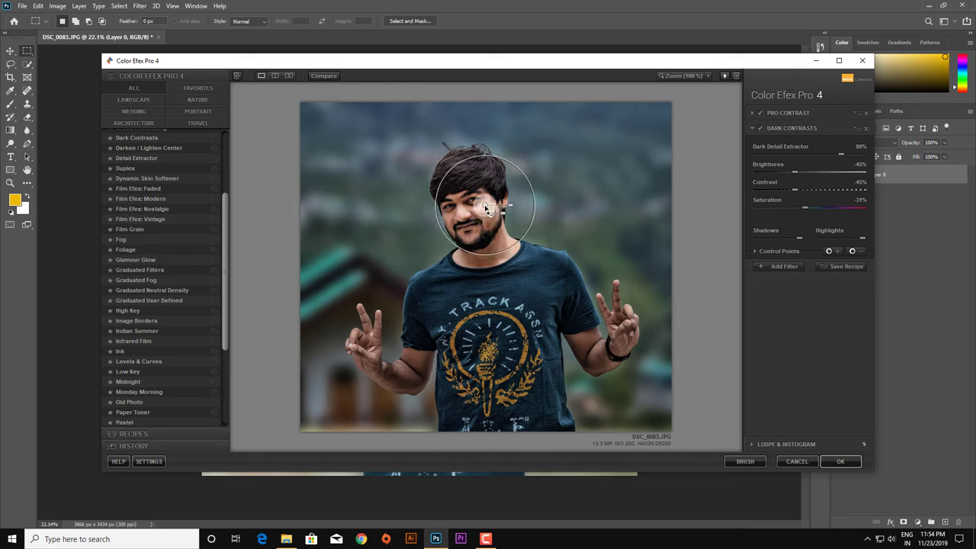
mouse_move(486, 216)
left_mouse_down()
mouse_move(447, 217)
mouse_move(480, 225)
mouse_move(449, 217)
mouse_move(492, 252)
mouse_move(474, 257)
mouse_move(419, 359)
mouse_move(371, 345)
mouse_move(583, 346)
left_mouse_up()
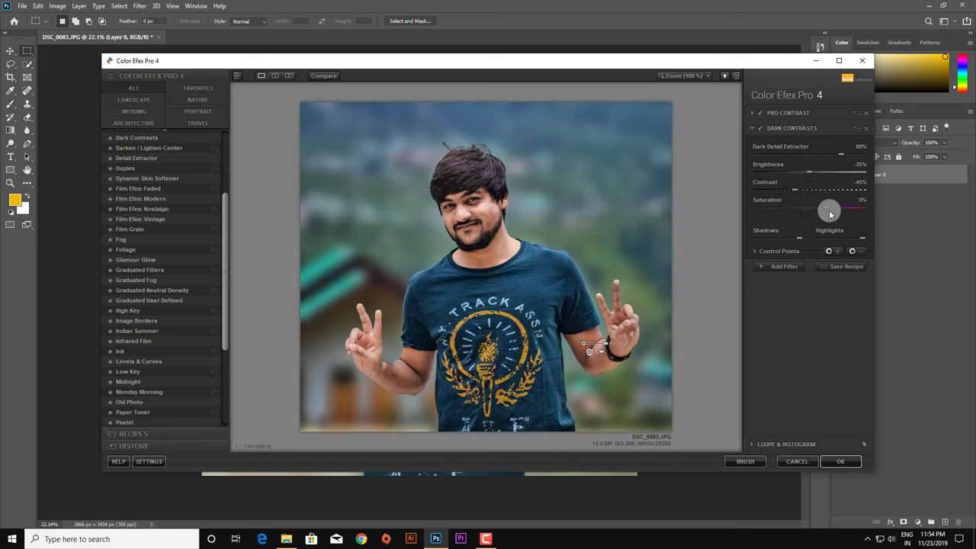
left_click_drag(830, 214, 824, 219)
Apply the Color Efex filters, pick the Brush Tool, and duplicate the Color Efex Pro 4 layer
left_click(842, 462)
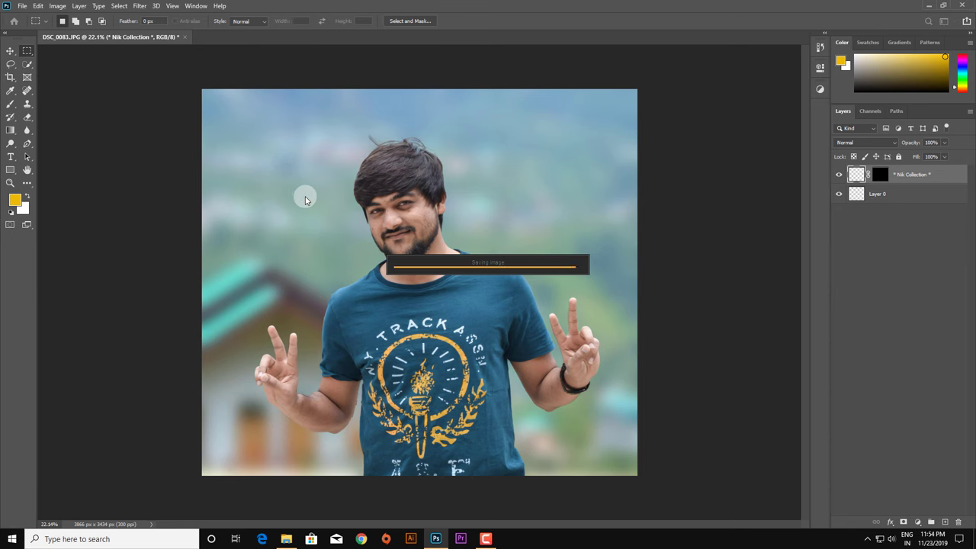
scroll(405, 219, "up", 2)
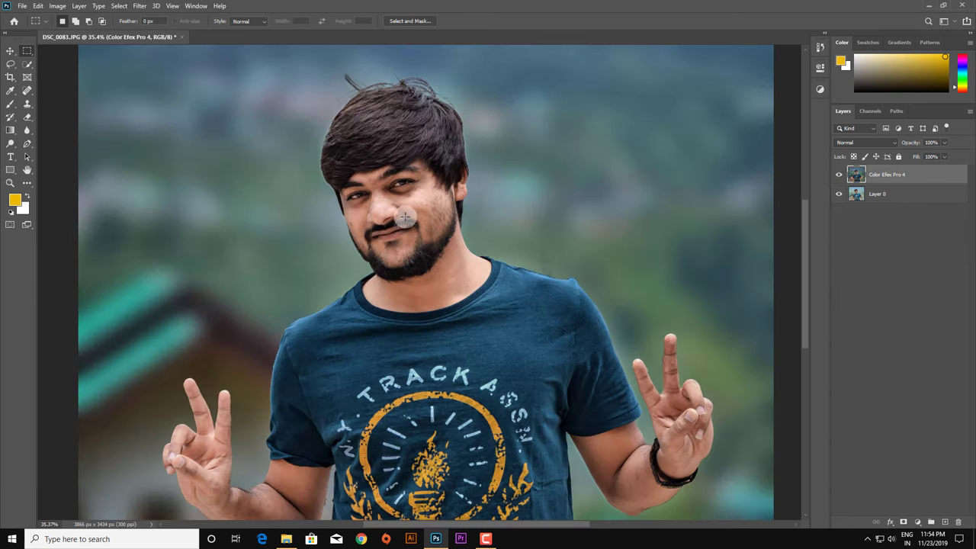
right_click(11, 107)
left_click(34, 103)
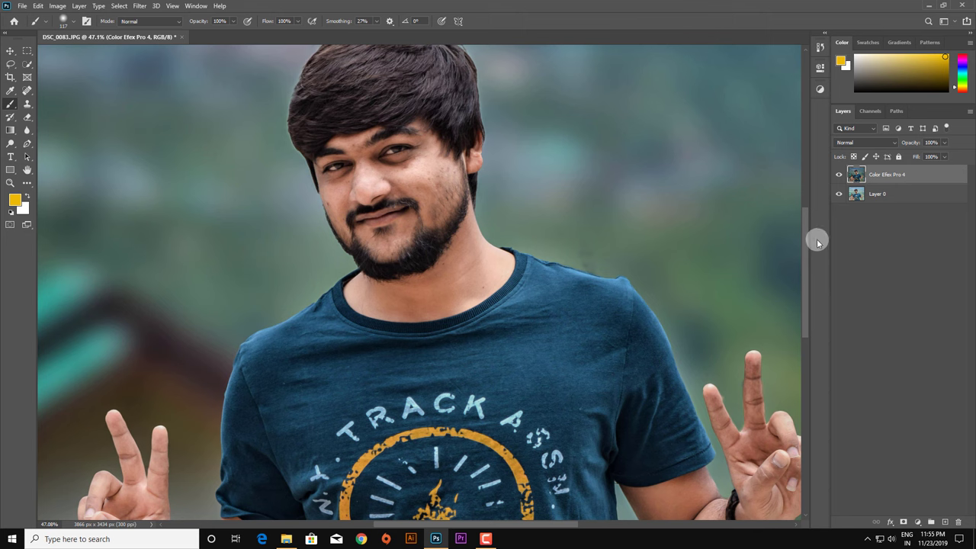
key("ctrl+j")
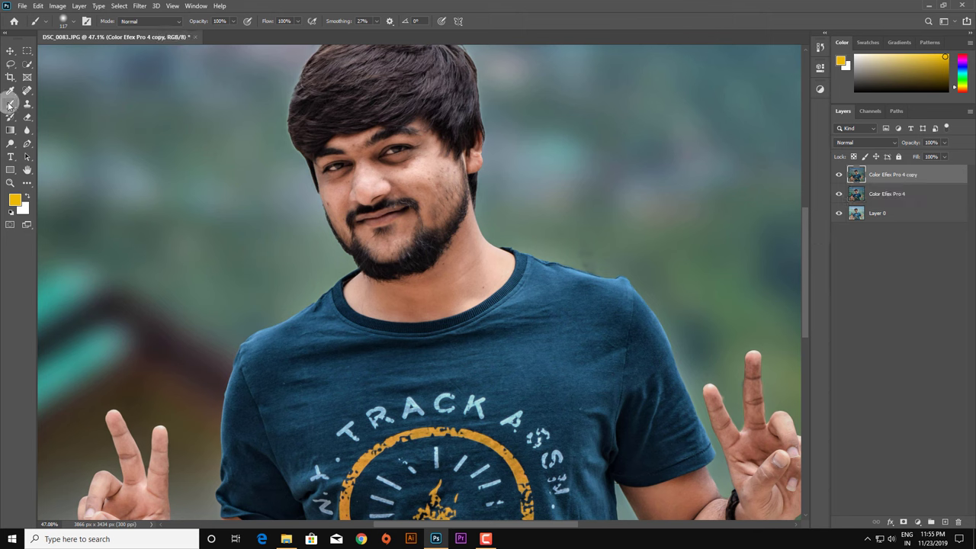
Switch to the Mixer Brush at 53 px size with 0% hardness
right_click(9, 106)
left_click(53, 134)
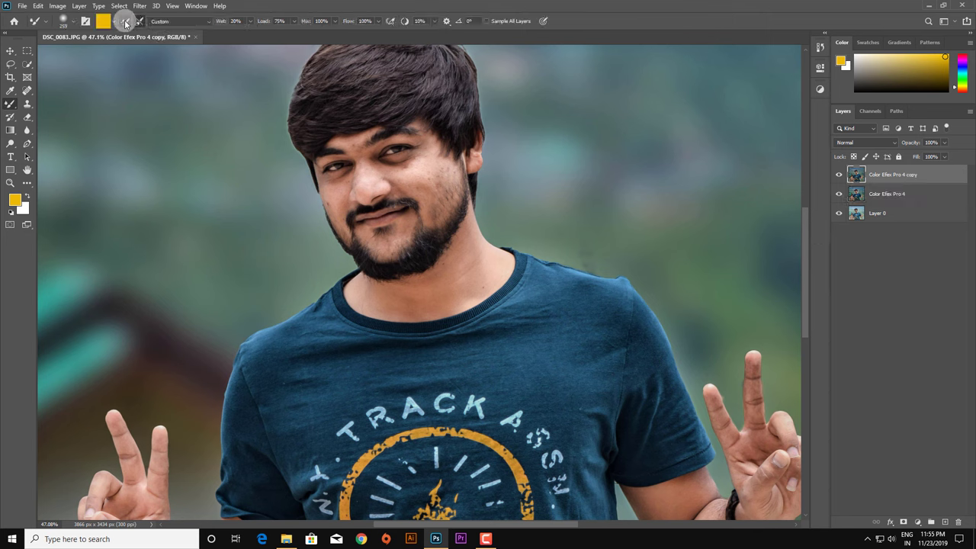
scroll(416, 186, "up", 1)
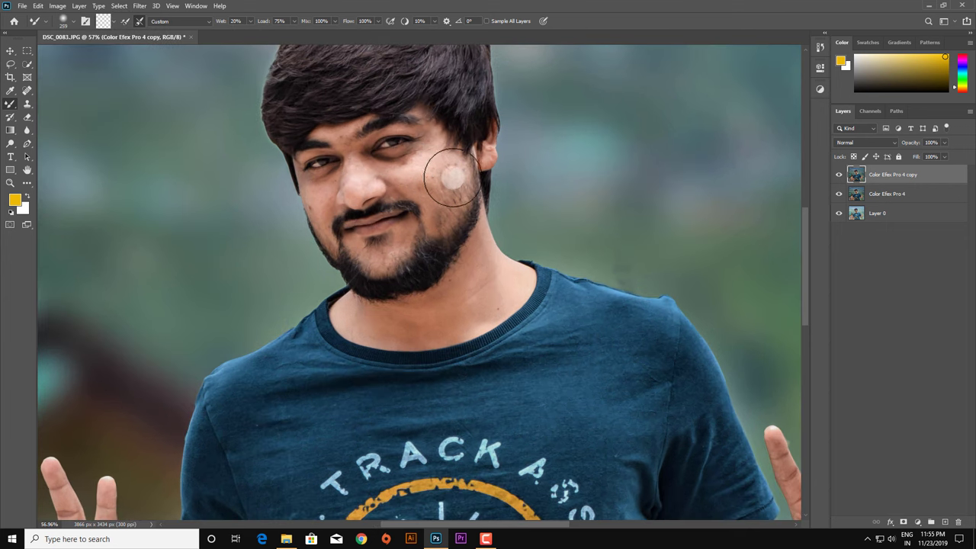
right_click(458, 179)
left_click(514, 203)
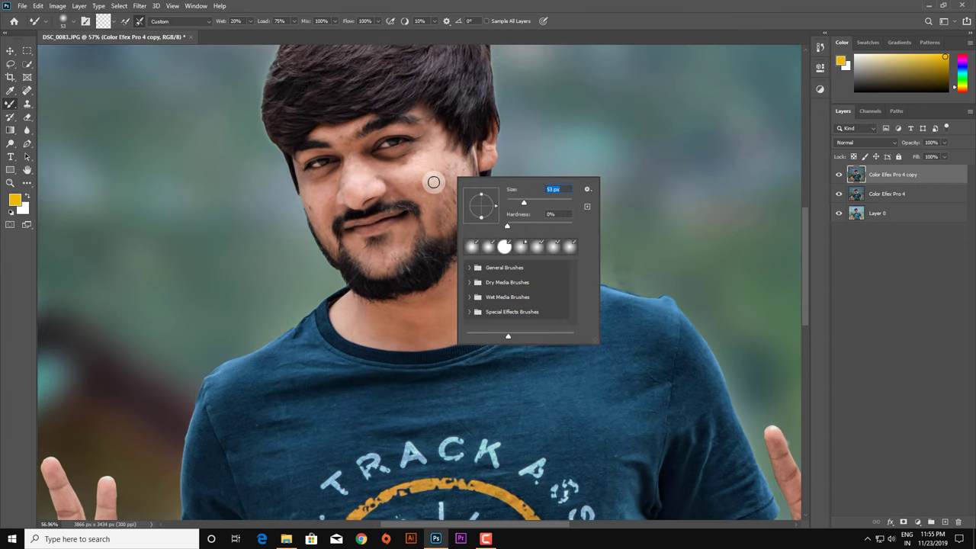
left_click(424, 192)
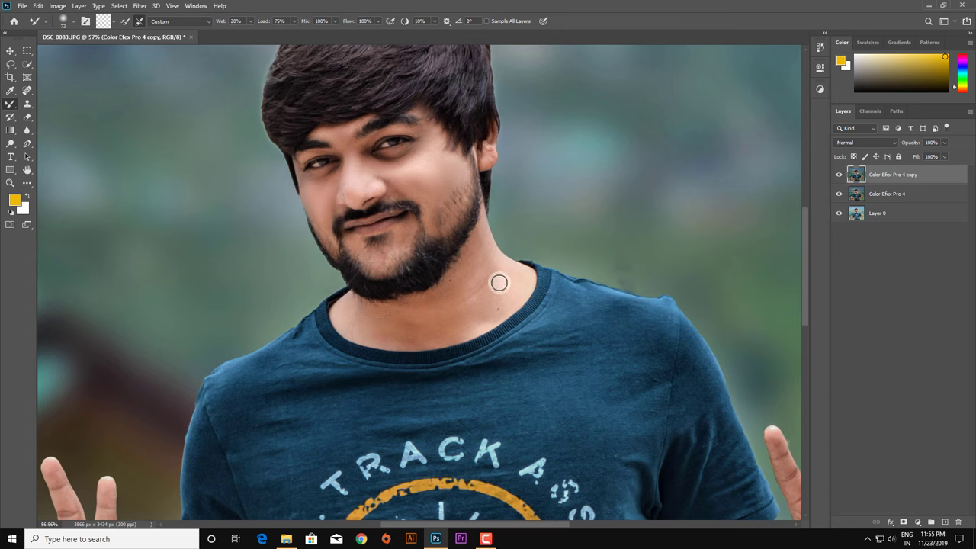
Blend the neck and face skin with mixer-brush strokes, adjusting the brush size
left_click_drag(421, 331, 425, 328)
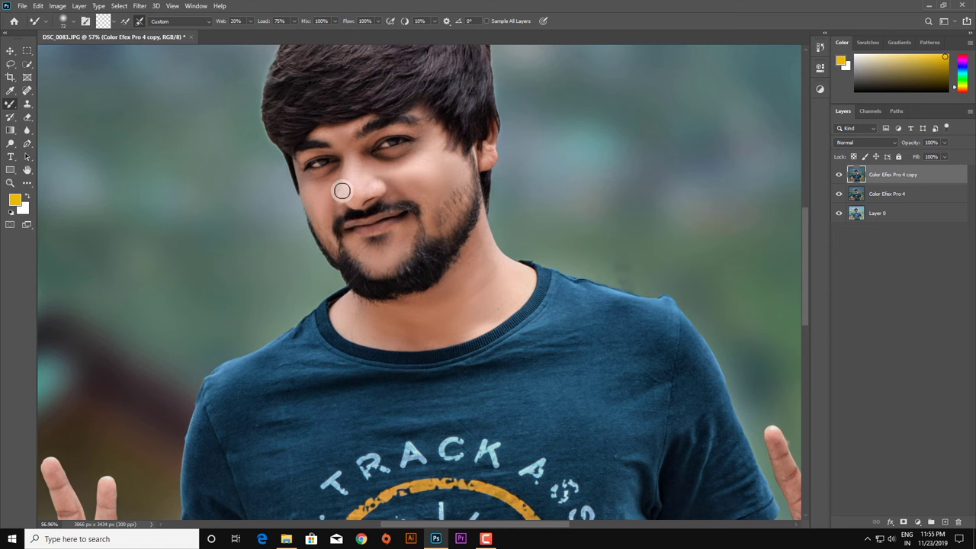
scroll(404, 164, "down", 3)
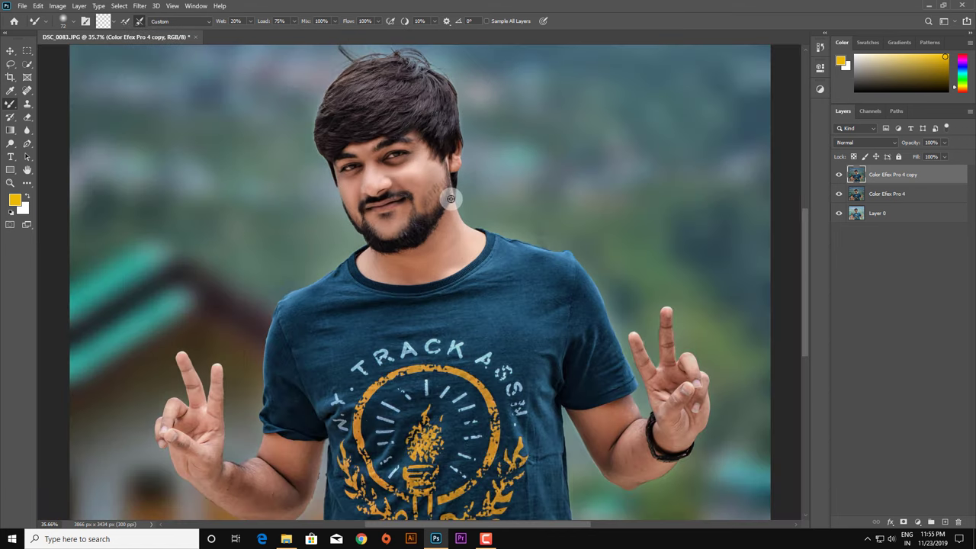
scroll(421, 222, "down", 2)
right_click(307, 439)
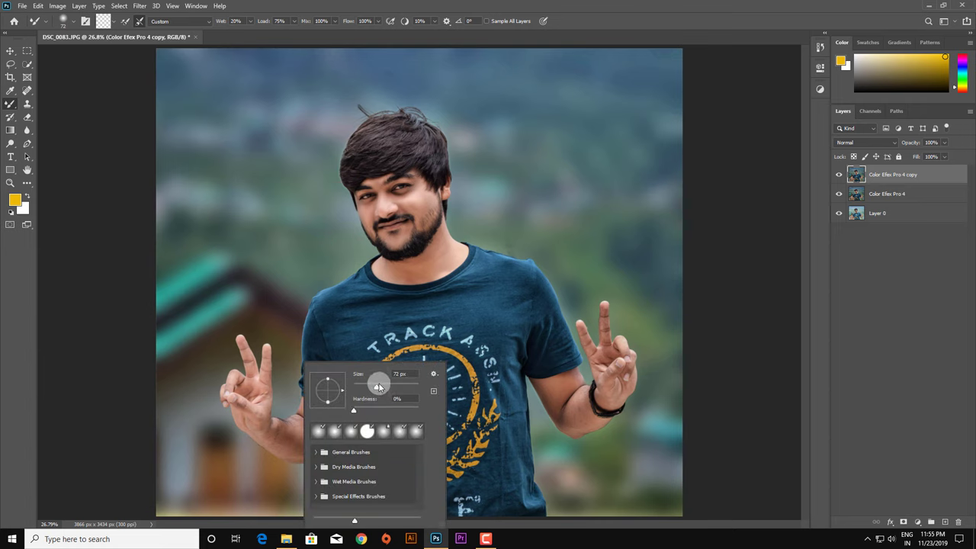
key("Return")
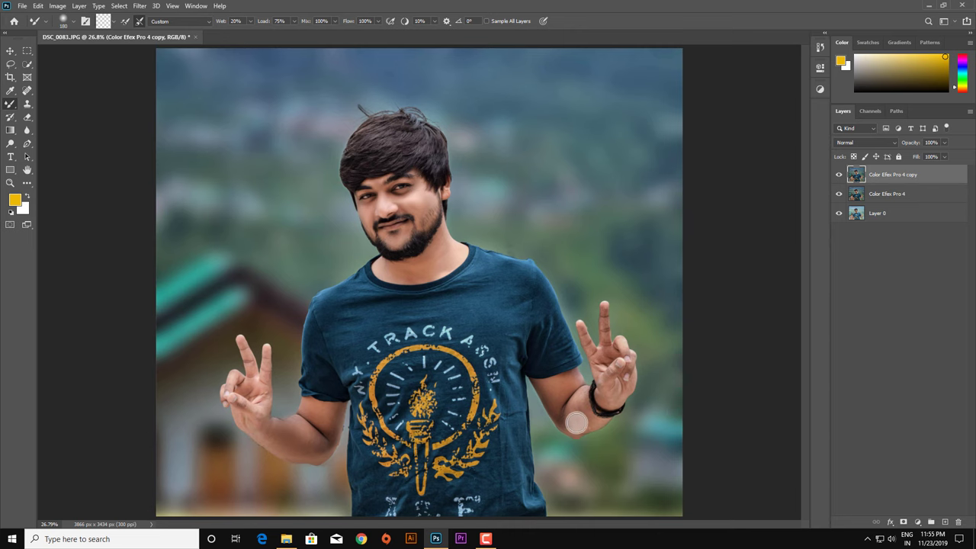
Merge the Color Efex Pro 4 layer and its copy into one layer
scroll(512, 212, "down", 2)
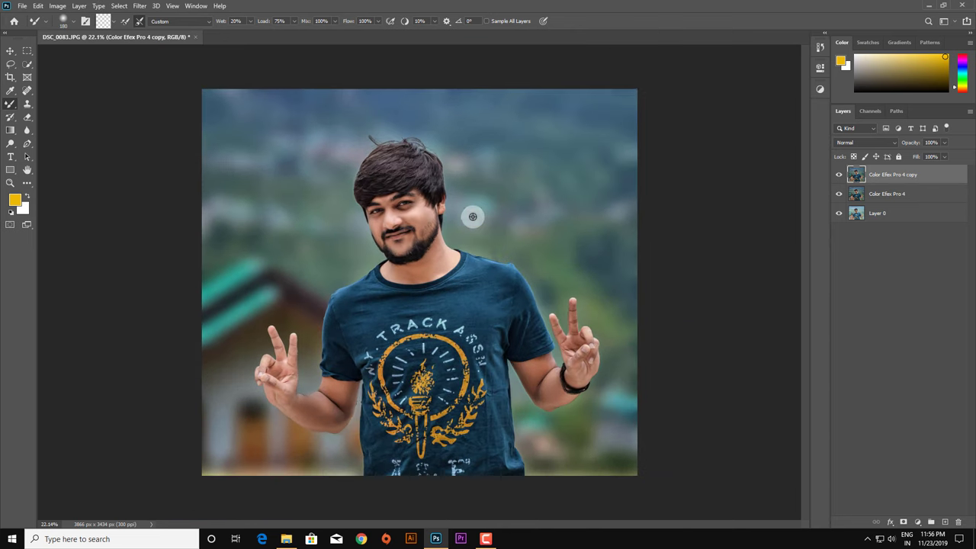
right_click(908, 201)
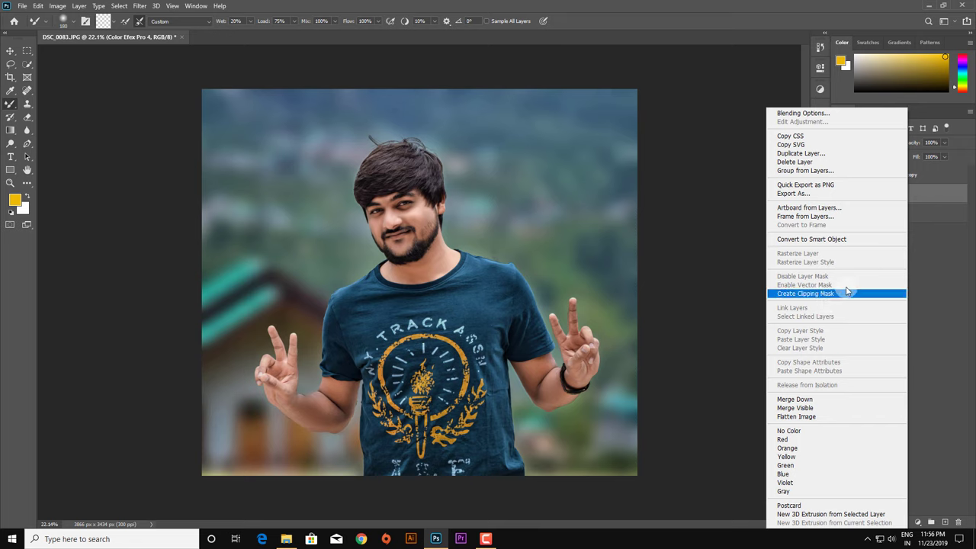
left_click(935, 201)
left_click(933, 174, "shift")
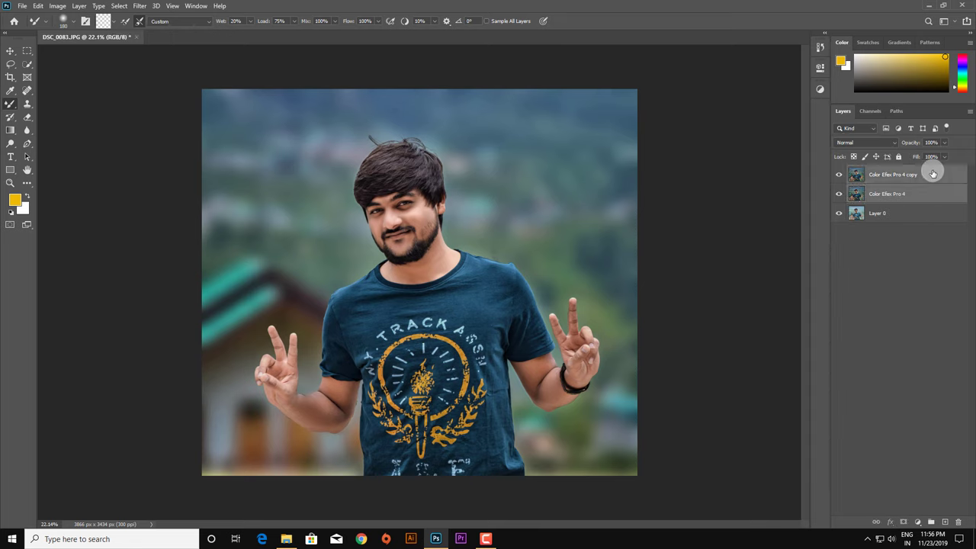
key("ctrl+e")
Open the Camera Raw filter and set Shadows +65 and Contrast +17
left_click(139, 5)
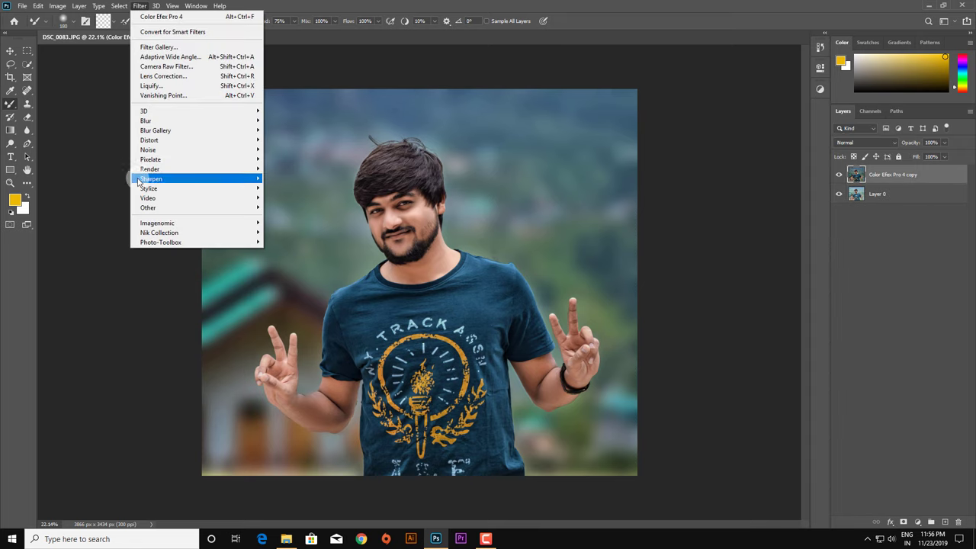
left_click(155, 67)
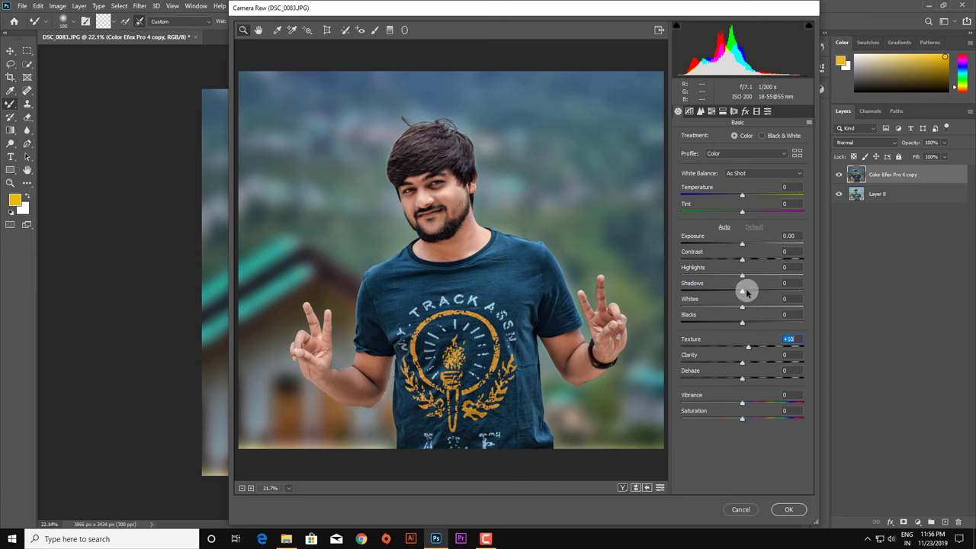
left_click_drag(743, 291, 782, 296)
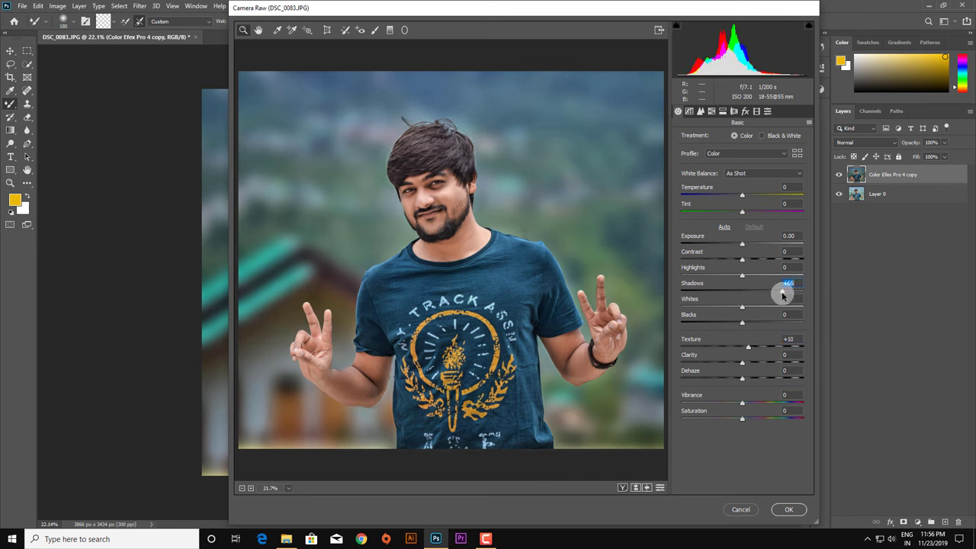
mouse_move(743, 260)
left_mouse_down()
mouse_move(753, 259)
mouse_move(725, 277)
left_mouse_up()
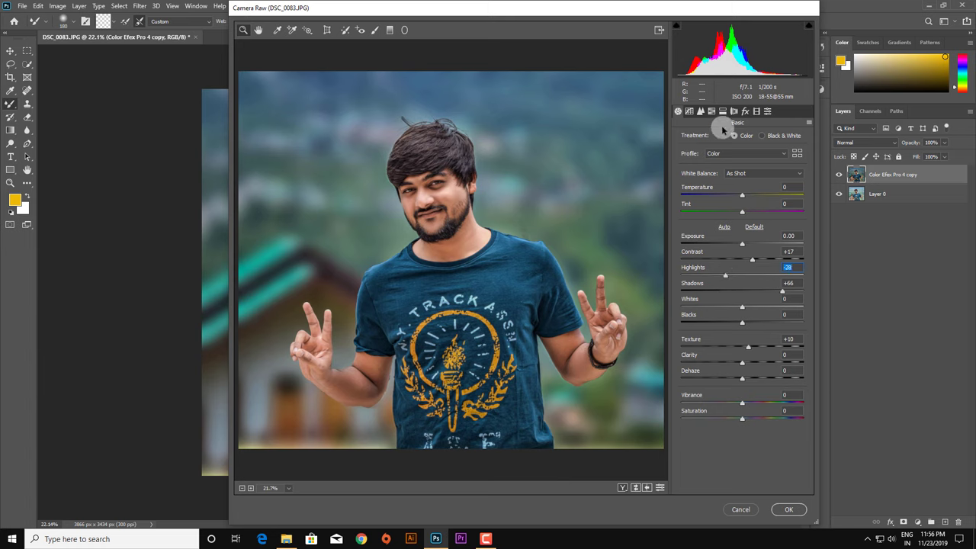
In HSL, brighten the Orange luminance and boost Red saturation
left_click(701, 112)
left_click(712, 112)
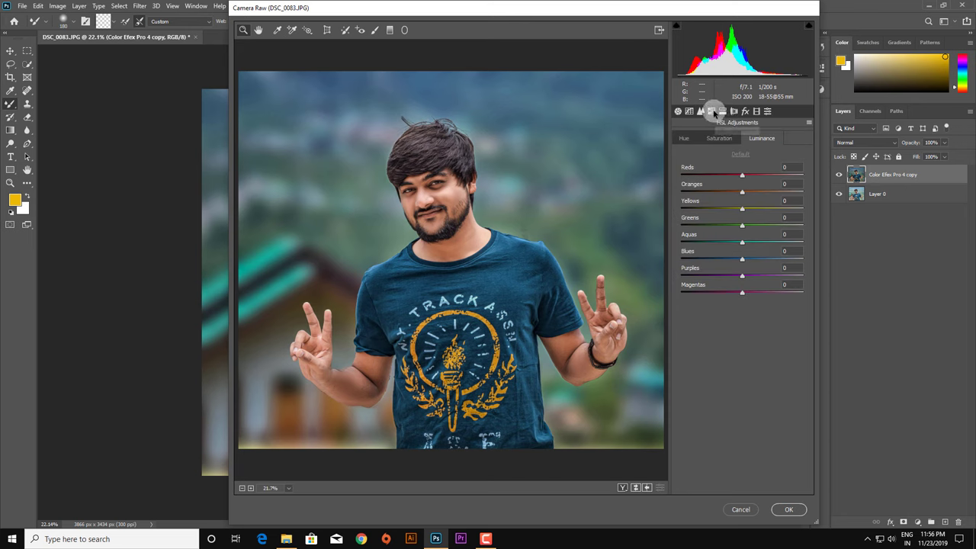
left_click(725, 138)
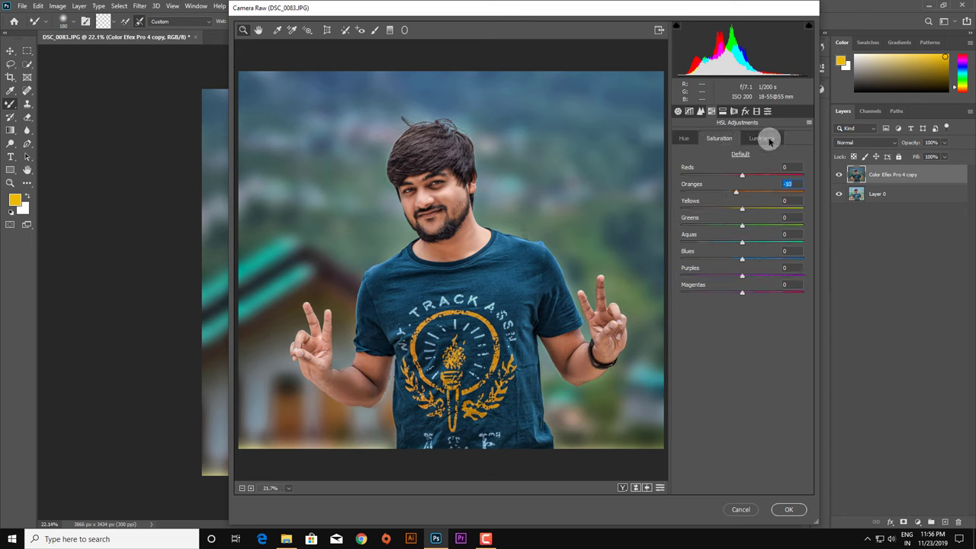
left_click(762, 138)
left_click_drag(743, 191, 772, 195)
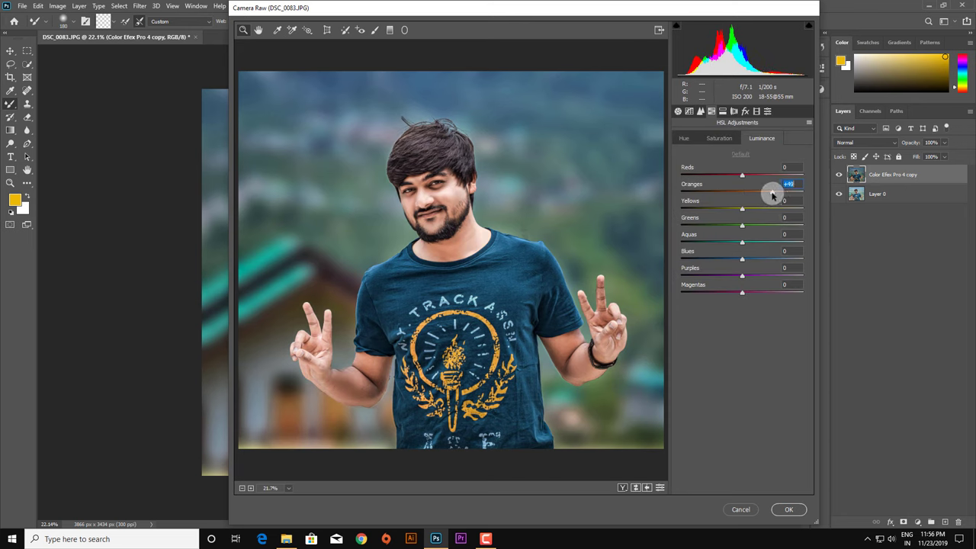
left_click(719, 138)
mouse_move(743, 175)
left_mouse_down()
mouse_move(790, 174)
mouse_move(762, 175)
left_mouse_up()
Brighten the Reds, adjust Blue saturation, and shift the Blues hue to -18
left_click(762, 138)
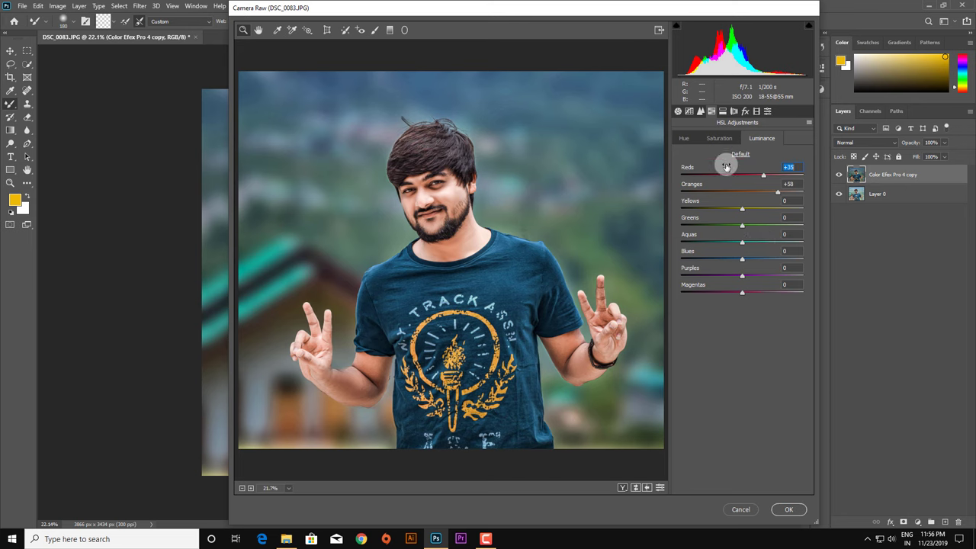
left_click(719, 138)
mouse_move(746, 257)
left_mouse_down()
mouse_move(684, 260)
mouse_move(792, 260)
mouse_move(778, 256)
left_mouse_up()
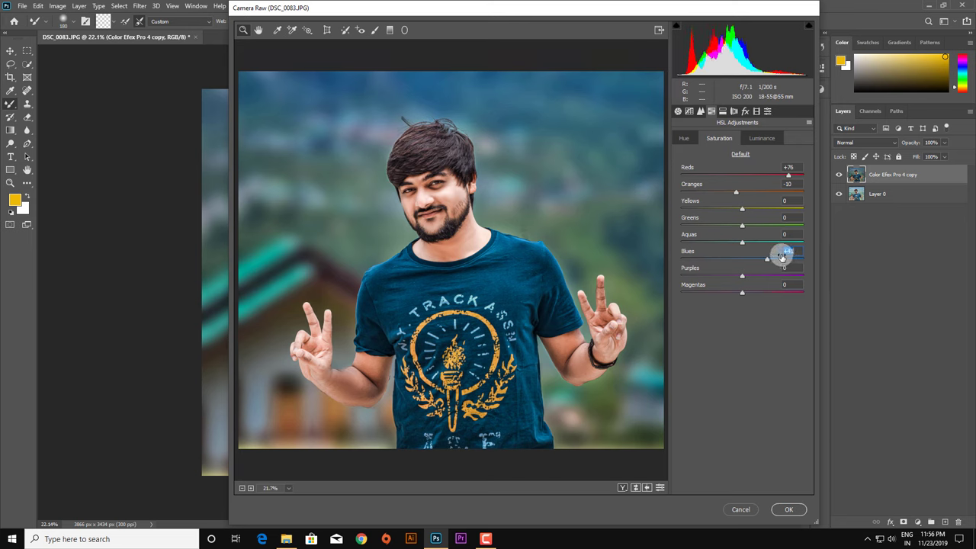
left_click(684, 138)
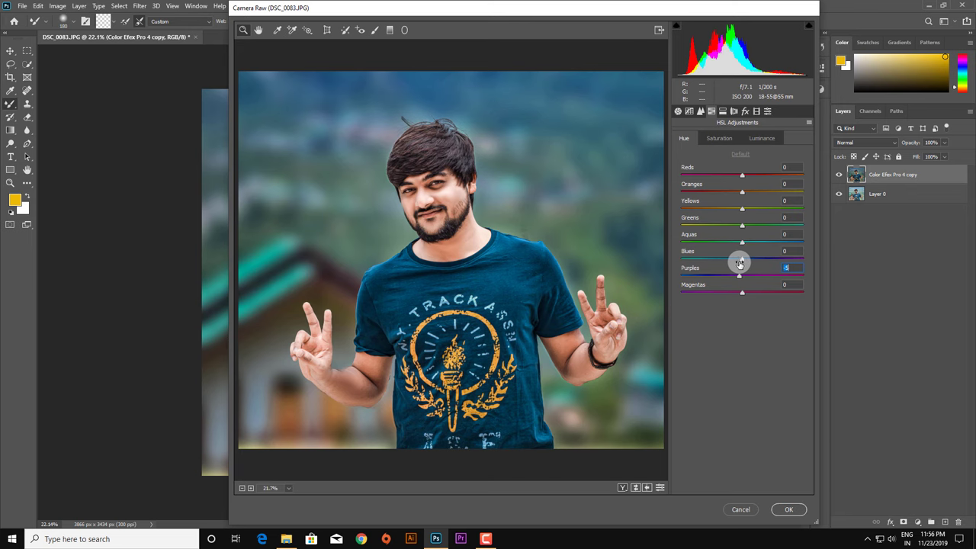
left_click_drag(740, 259, 727, 259)
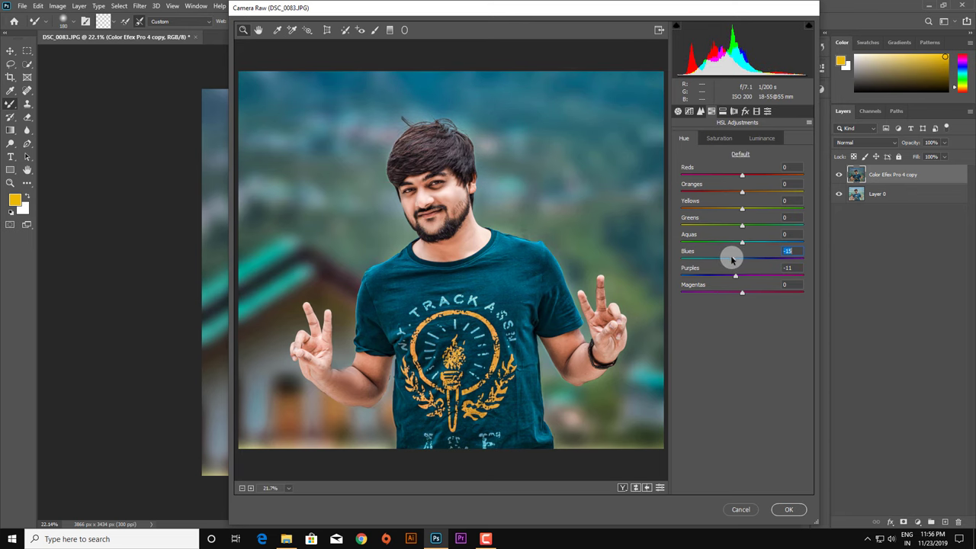
scroll(485, 202, "down", 2)
scroll(485, 202, "up", 2)
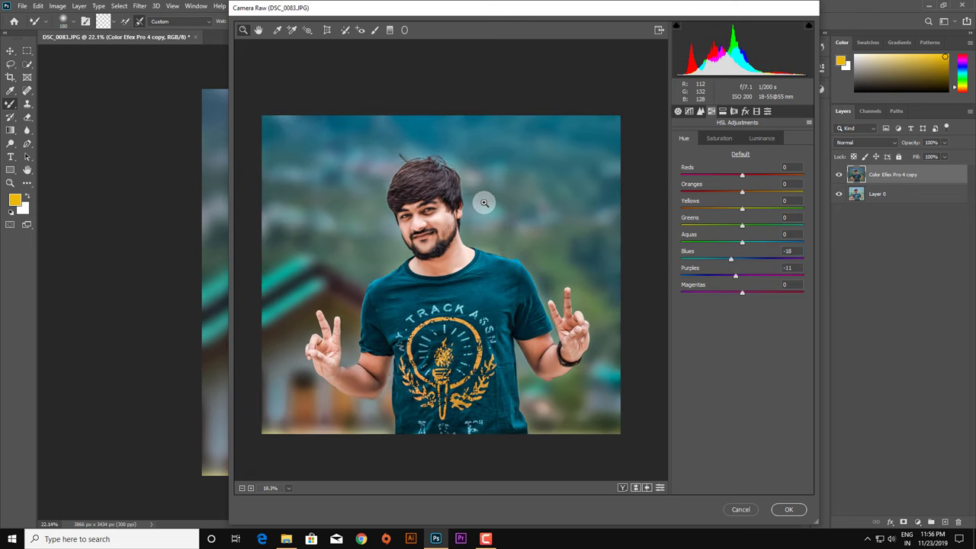
Add luminance noise reduction 24 and a -14 post-crop vignette, then apply Camera Raw
left_click(700, 111)
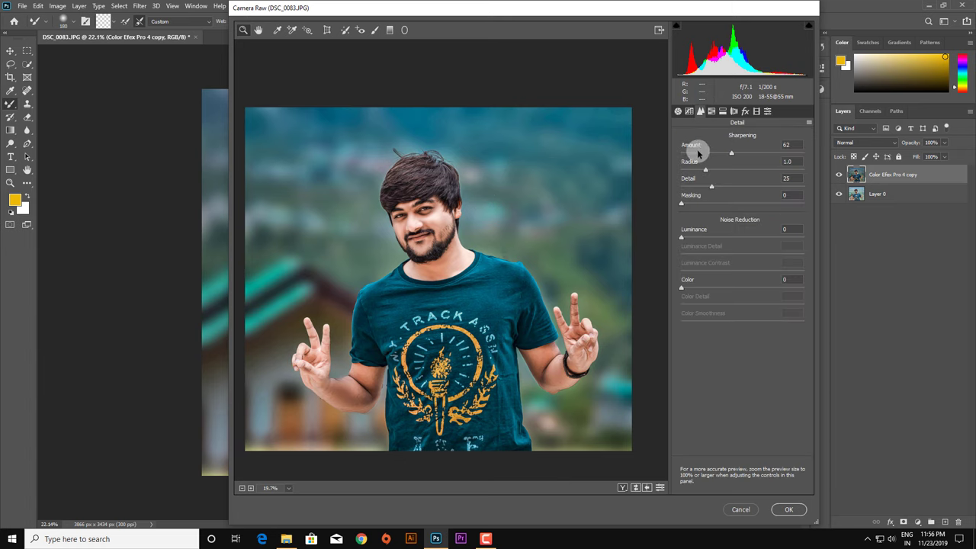
left_click_drag(689, 232, 711, 238)
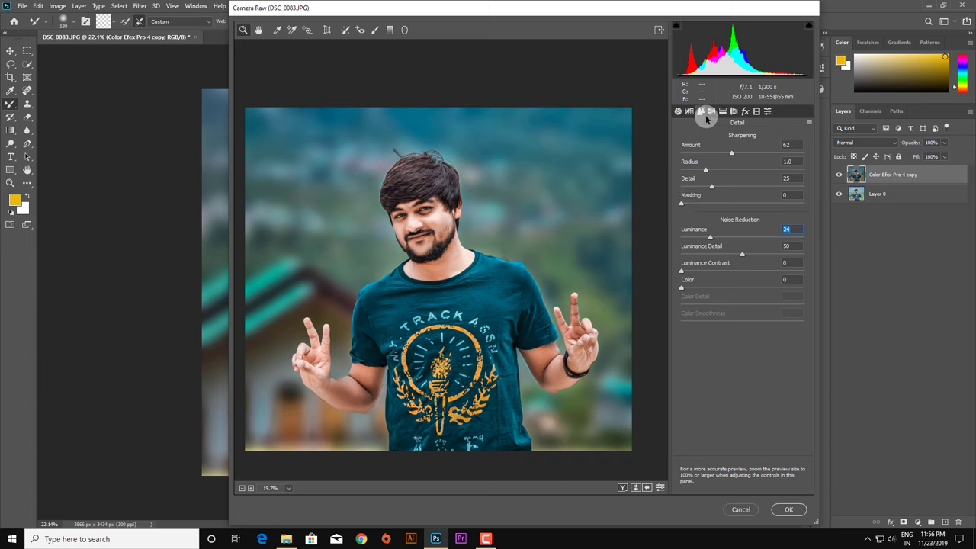
left_click(748, 112)
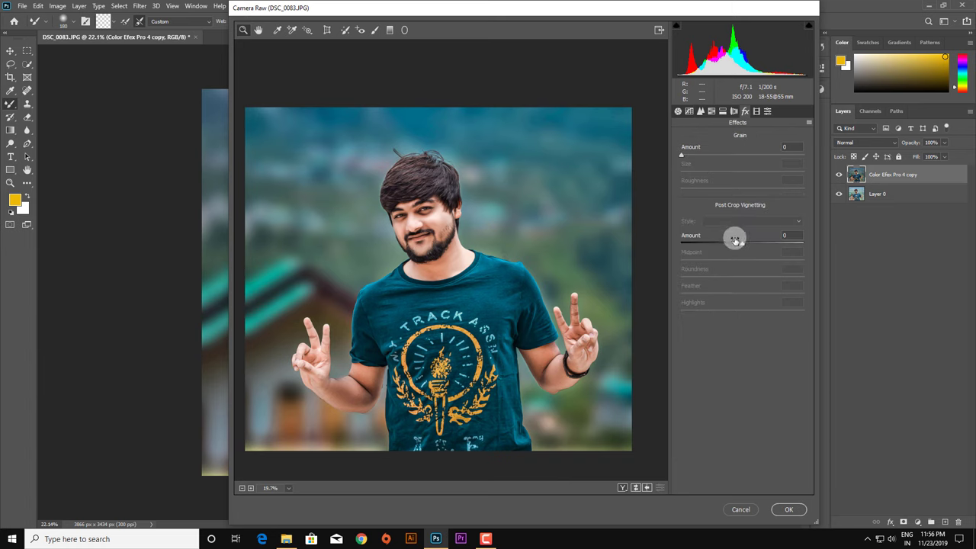
left_click_drag(732, 237, 730, 242)
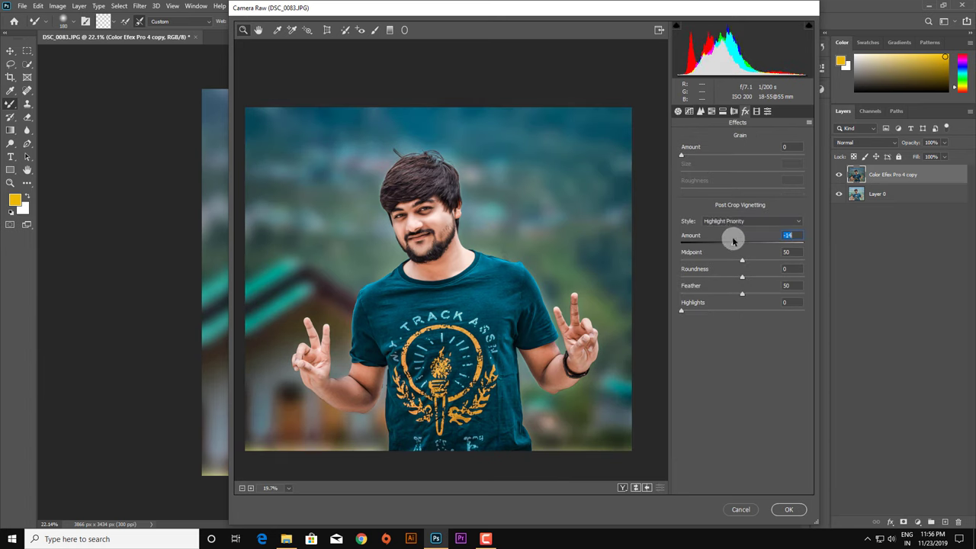
left_click(794, 510)
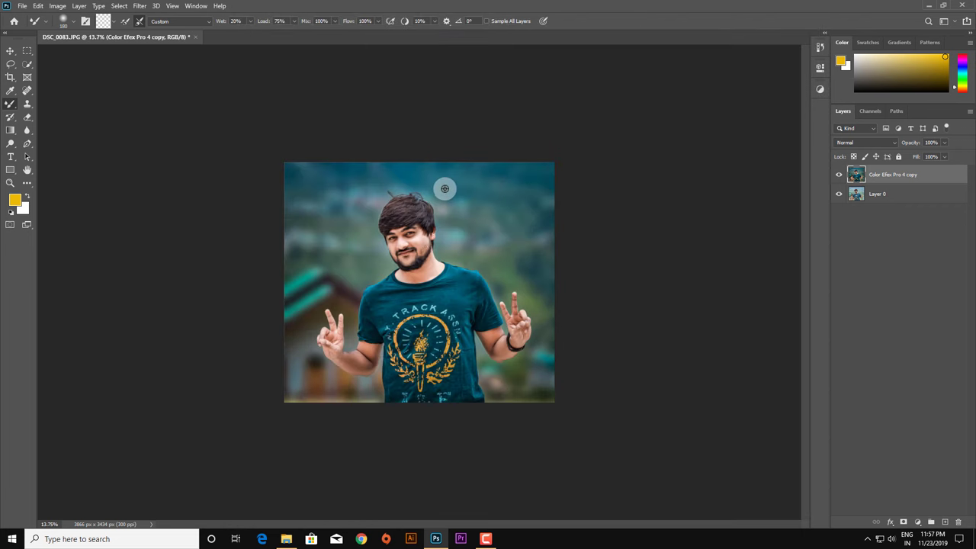
Browse the Filter menu and close it without applying anything
scroll(423, 287, "up", 2)
scroll(424, 288, "up", 2)
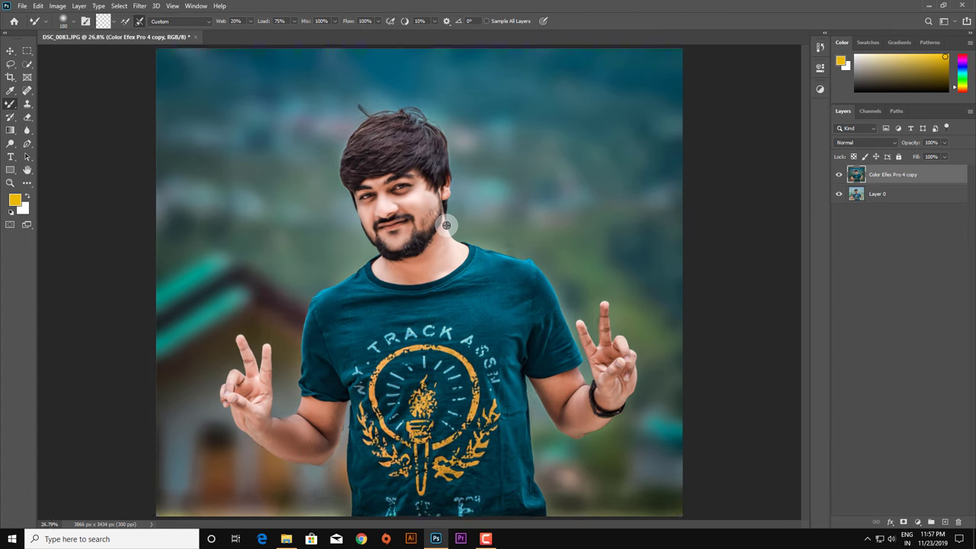
scroll(424, 288, "up", 2)
scroll(423, 288, "down", 3)
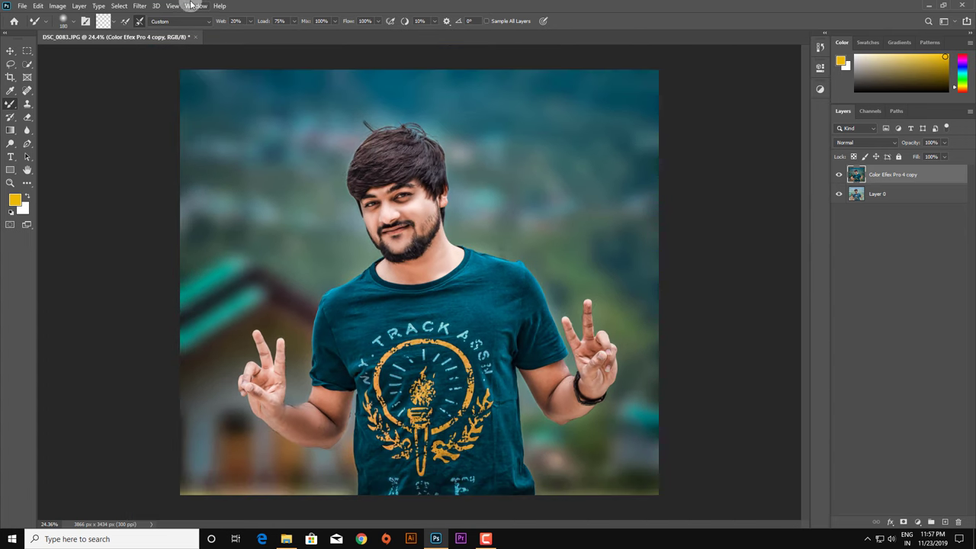
left_click(140, 6)
mouse_move(160, 232)
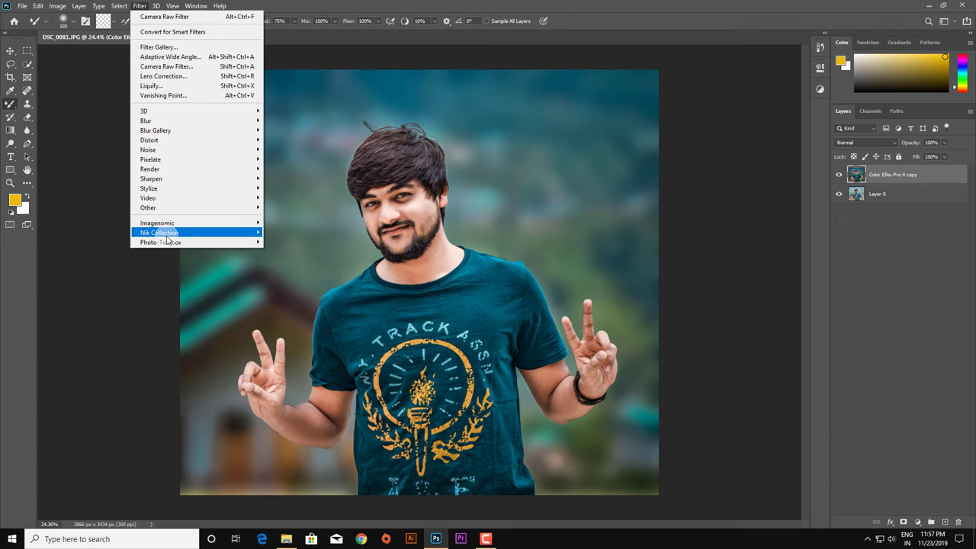
key("Escape")
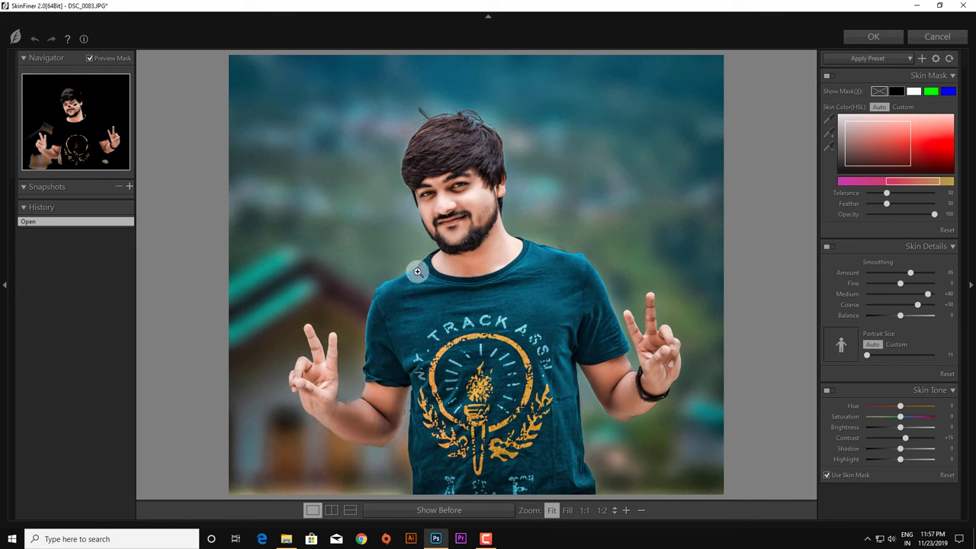
Apply SkinFiner with smoothing Amount 30, then duplicate the smoothed layer
left_click_drag(889, 274, 883, 276)
left_click(883, 276)
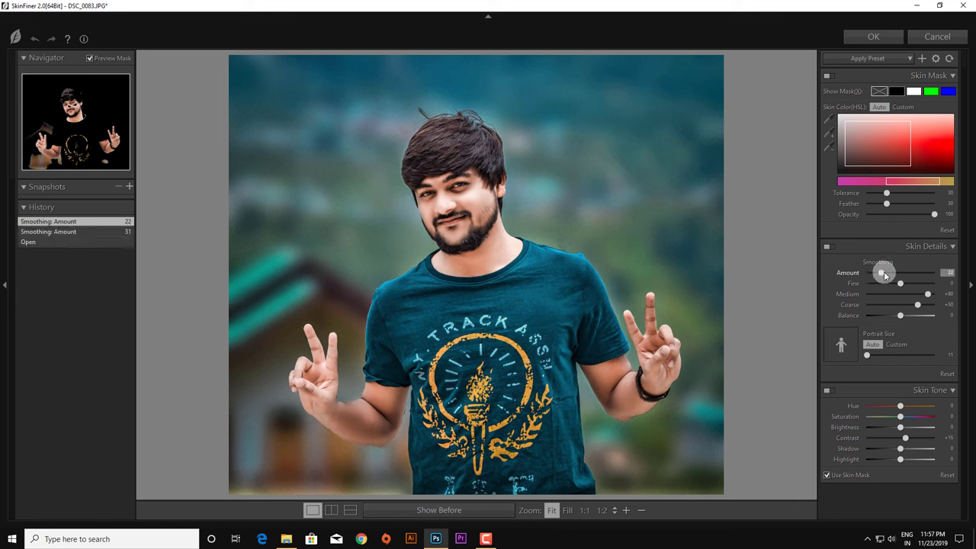
left_click(887, 276)
left_click(870, 38)
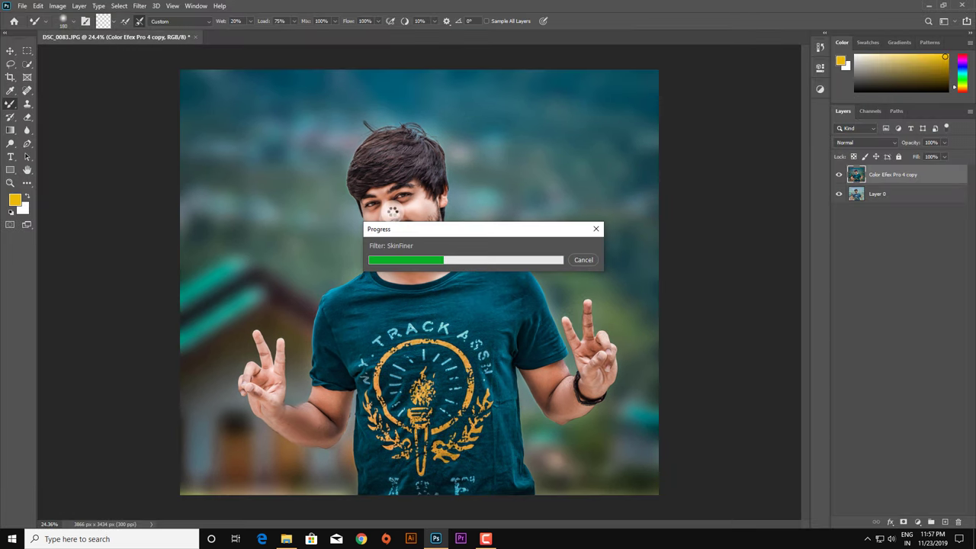
scroll(408, 222, "up", 1)
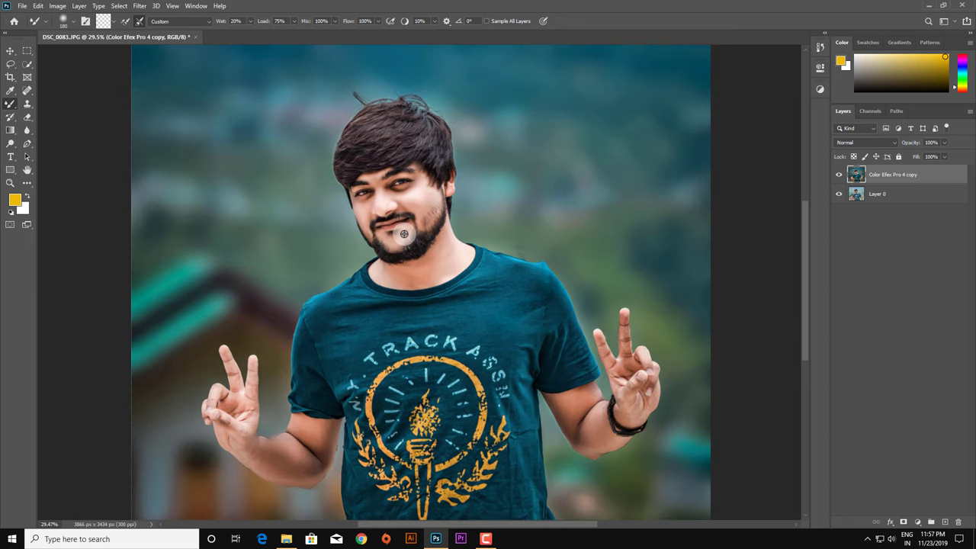
scroll(408, 216, "down", 1)
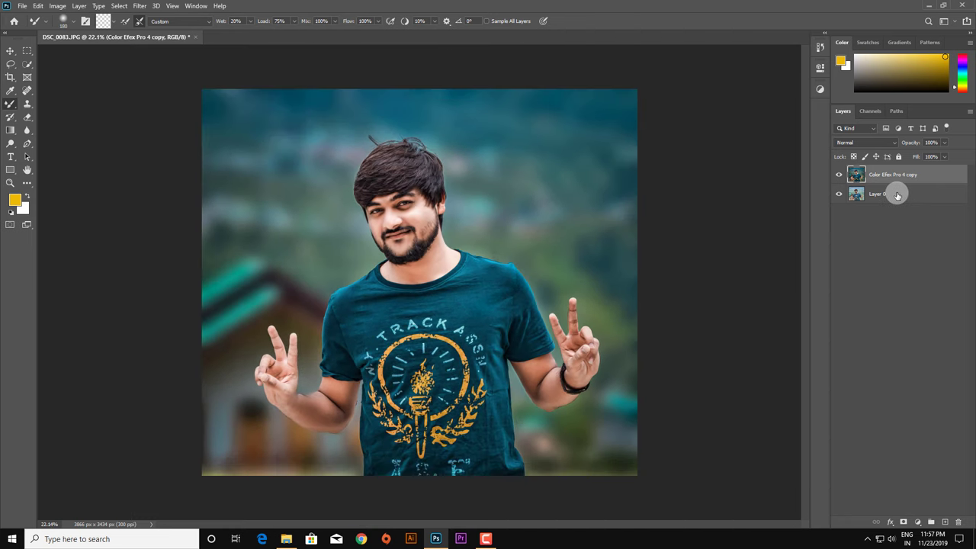
key("ctrl+j")
Set the duplicate to Vivid Light and apply High Pass with radius 1.3
left_click(866, 143)
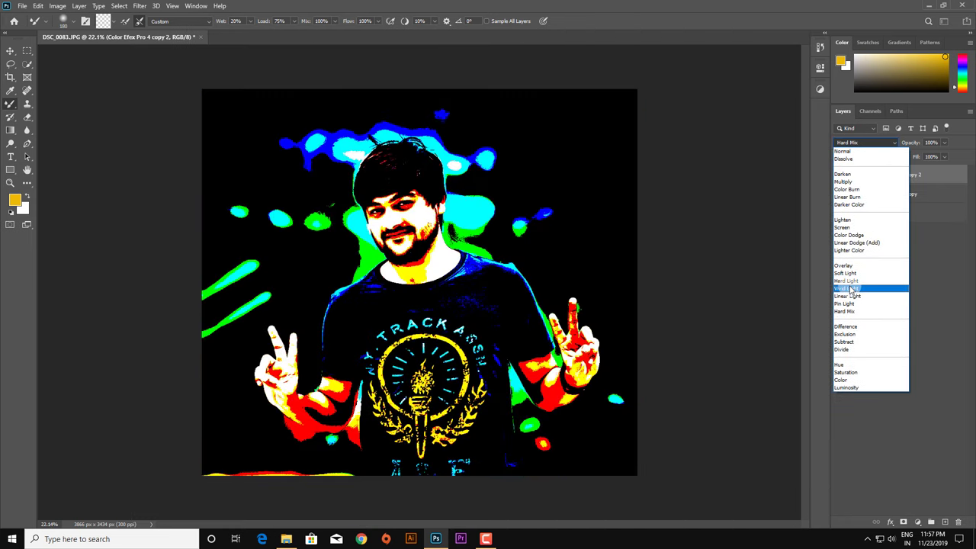
left_click(851, 290)
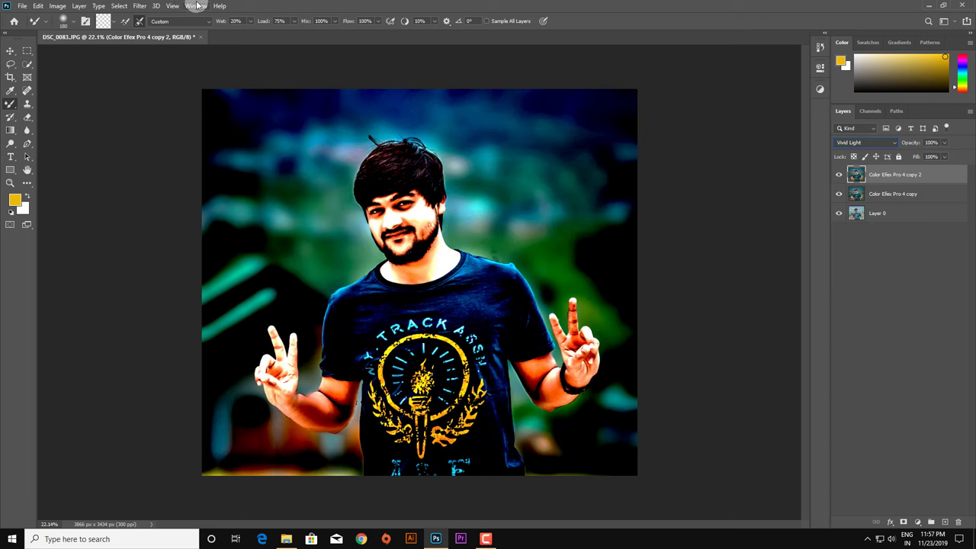
left_click(141, 6)
mouse_move(194, 207)
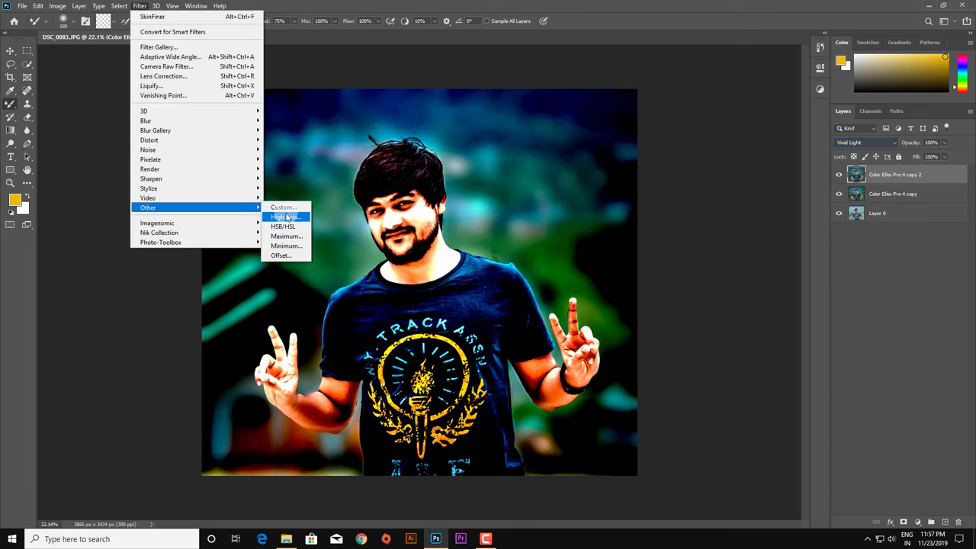
left_click(284, 217)
left_click_drag(485, 102, 610, 103)
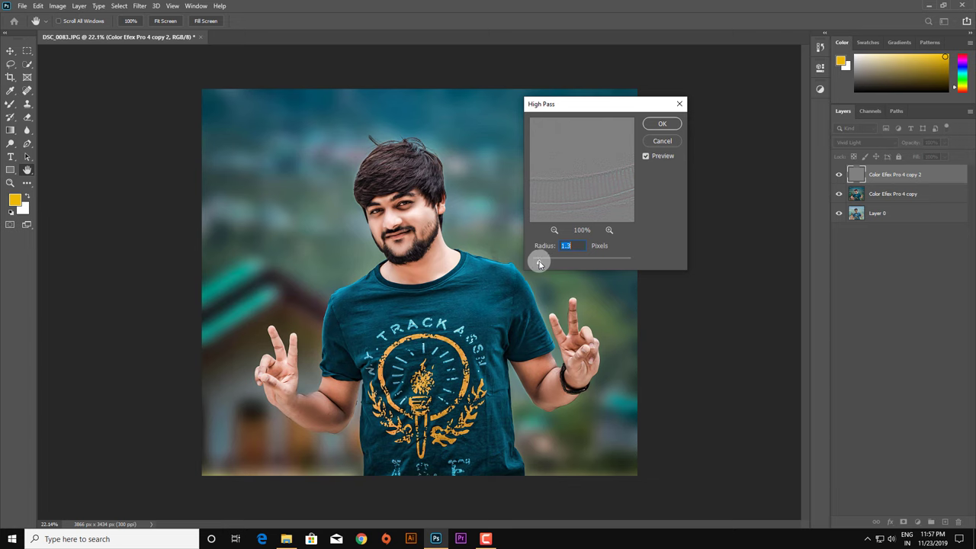
left_click(662, 124)
Switch to the Brush, then open Camera Raw and cancel it unchanged
key("b")
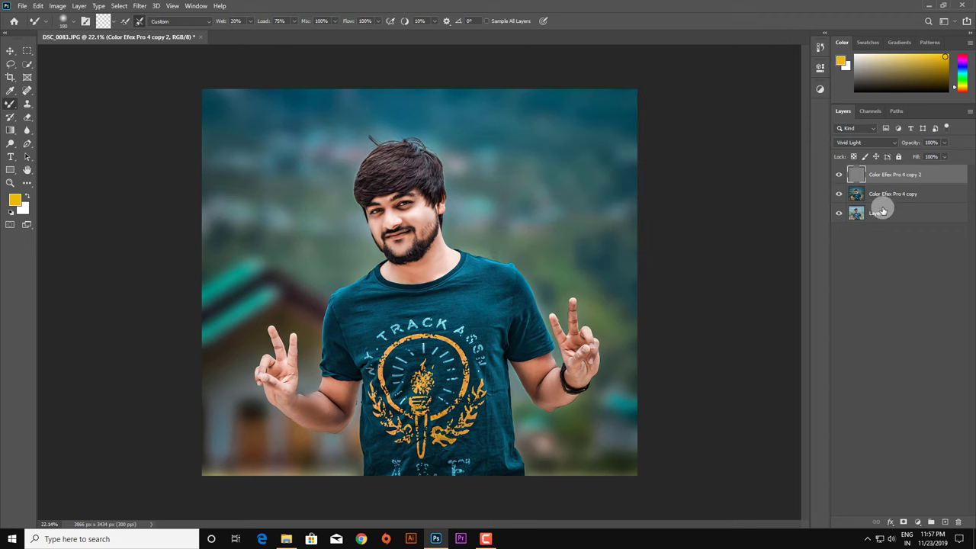
scroll(500, 203, "down", 2)
scroll(505, 282, "up", 1)
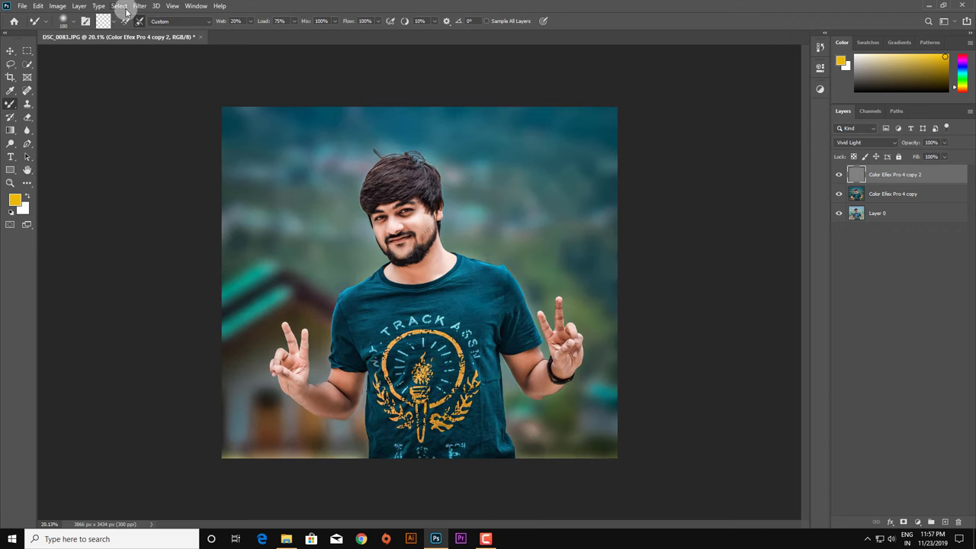
left_click(138, 6)
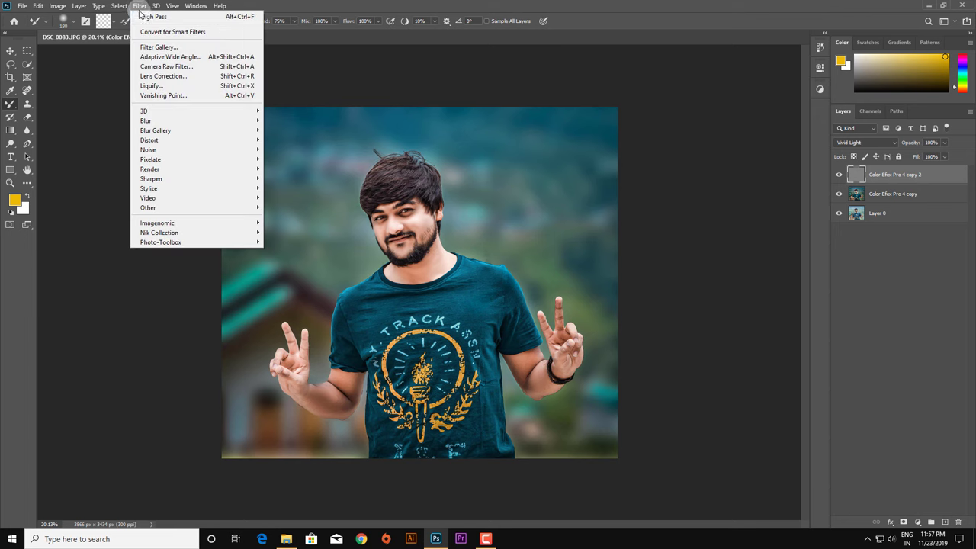
left_click(164, 66)
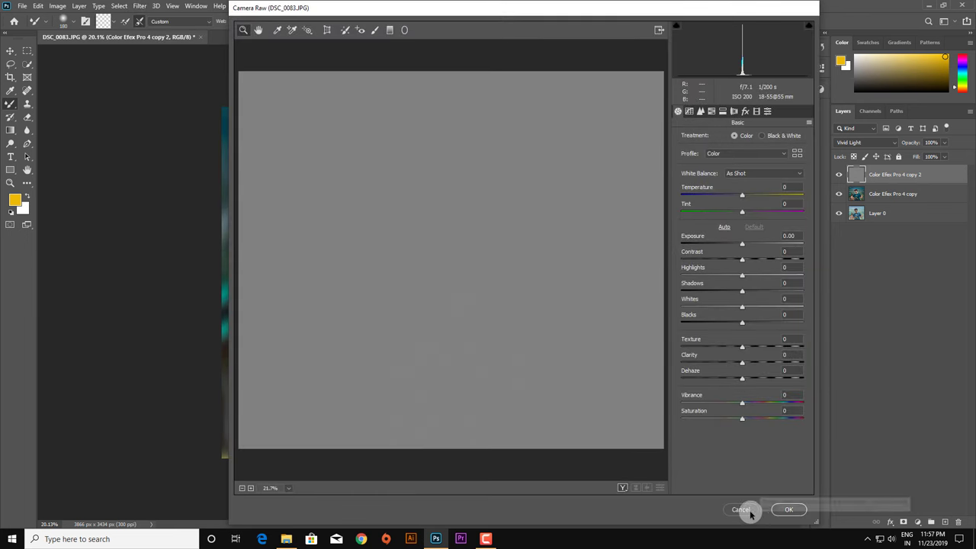
left_click(909, 509)
Merge the High Pass sharpening layer into the photo layer
left_click(892, 197, "shift")
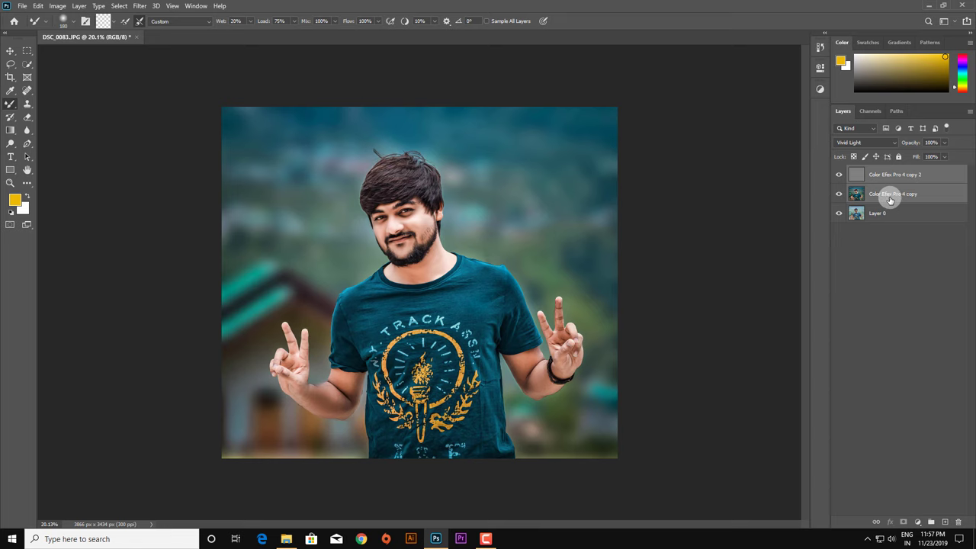
key("ctrl+e")
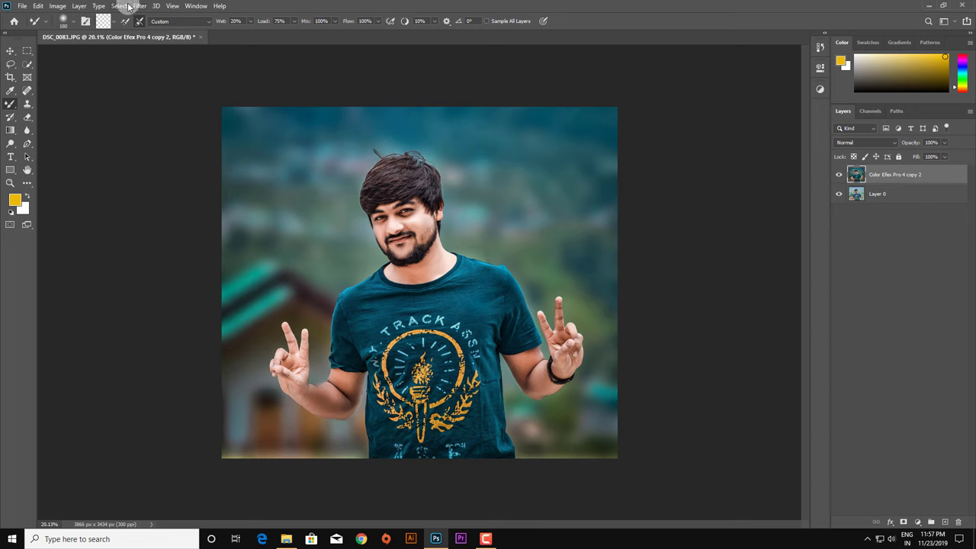
left_click(140, 6)
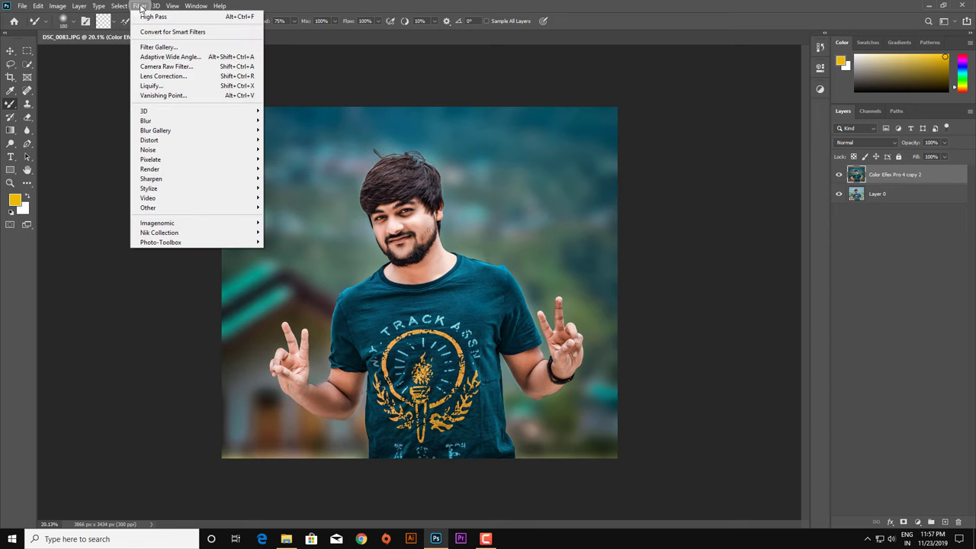
In Camera Raw on the top layer, reset Shadows to 0, set Blacks +2, and show HSL
left_click(167, 66)
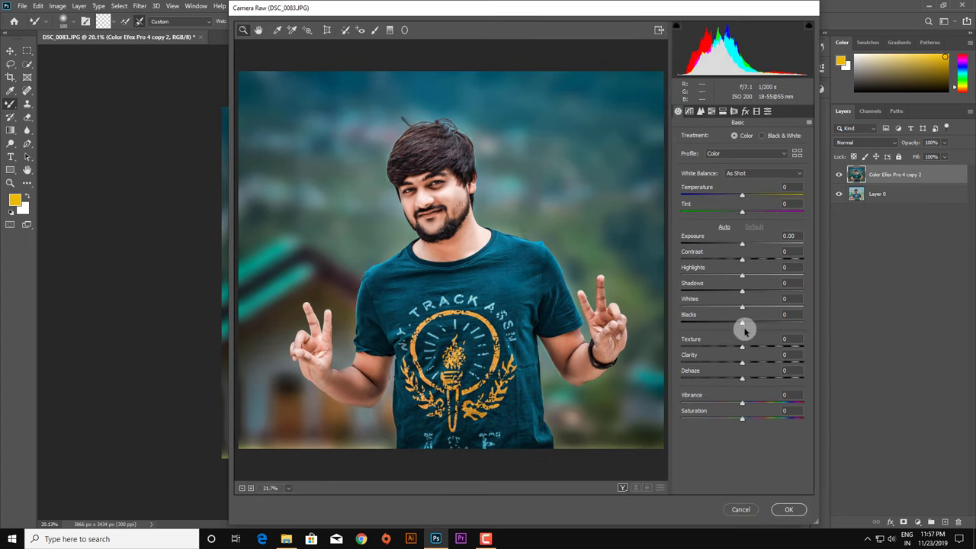
mouse_move(746, 291)
left_mouse_down()
mouse_move(764, 294)
mouse_move(738, 294)
left_mouse_up()
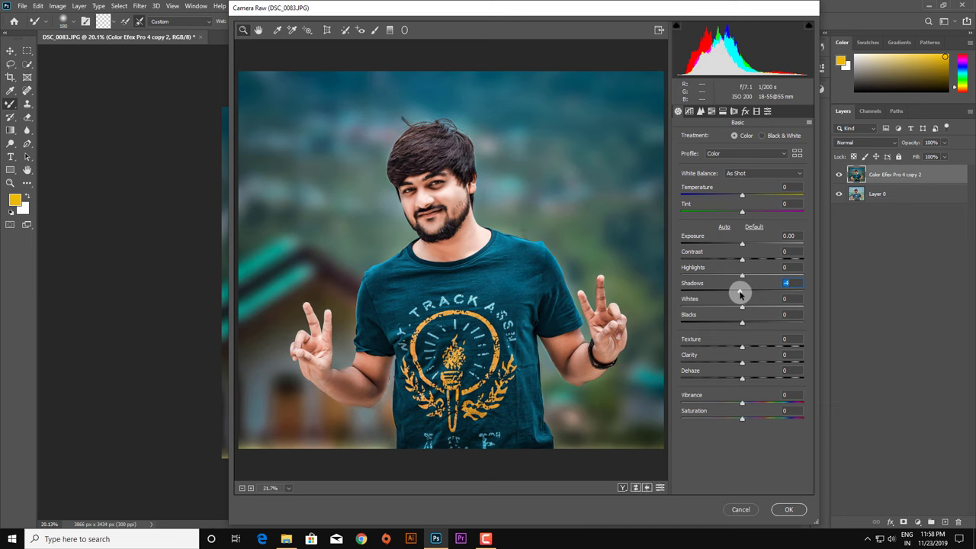
double_click(740, 292)
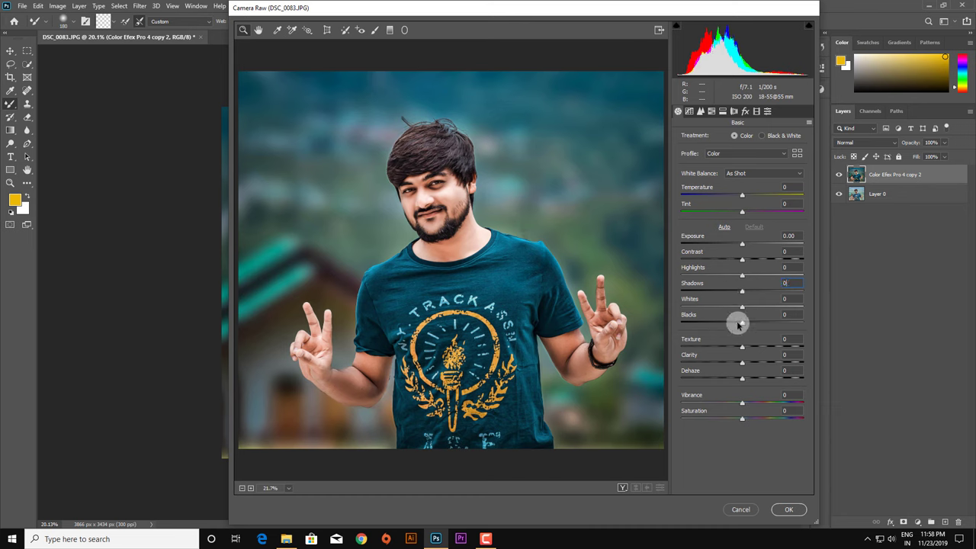
left_click_drag(734, 324, 746, 323)
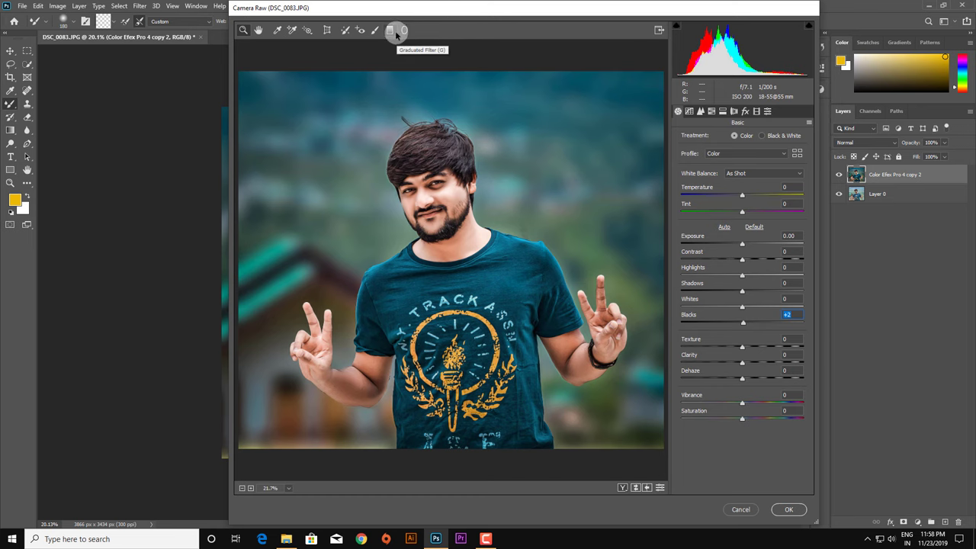
left_click(419, 162, "alt")
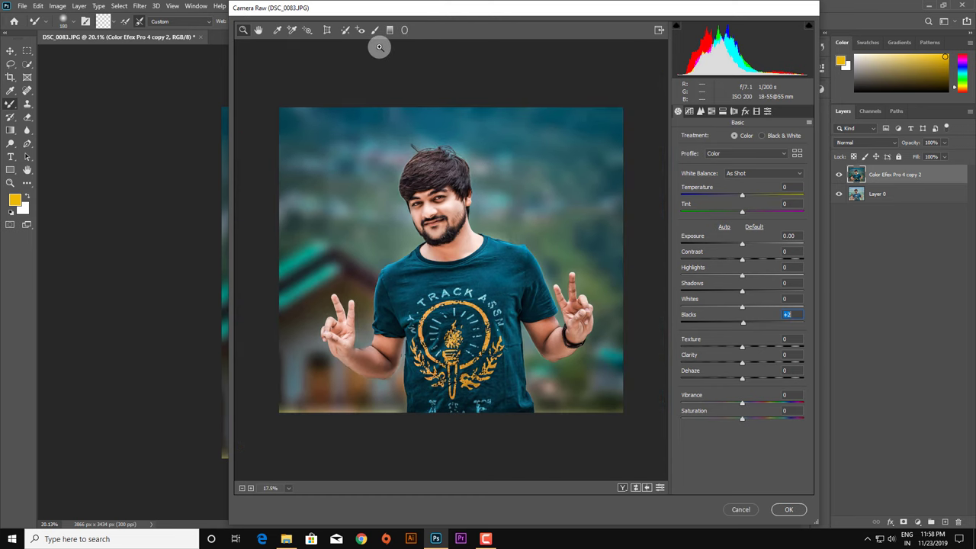
left_click(397, 110)
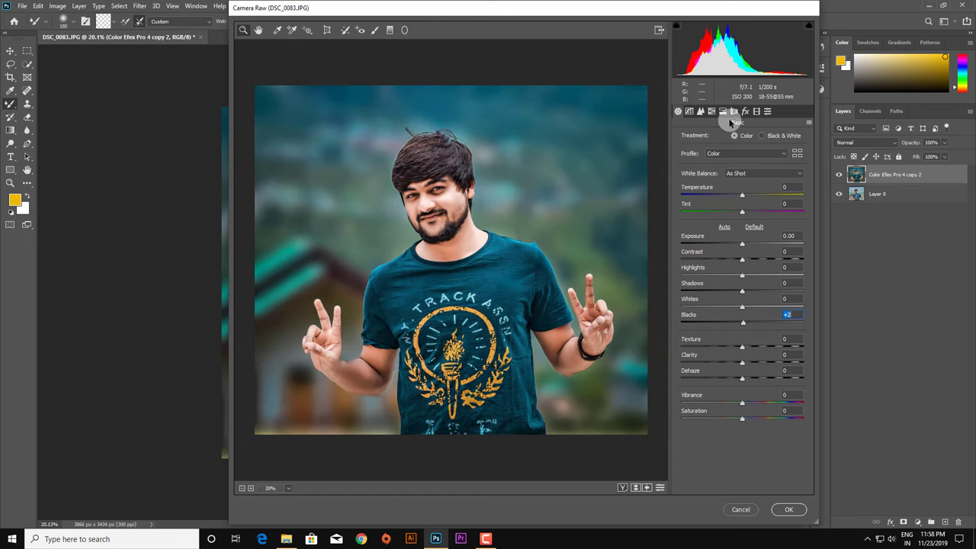
left_click(711, 112)
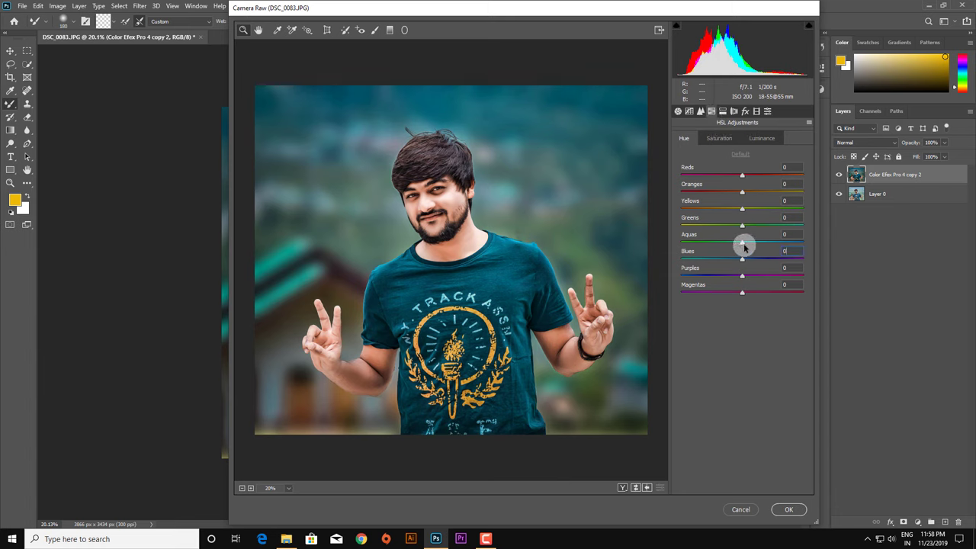
Shift the Aqua hue and Yellow hue to -100, then saturate Reds +36 and Purples +18
mouse_move(743, 242)
left_mouse_down()
mouse_move(659, 242)
mouse_move(793, 235)
mouse_move(677, 225)
left_mouse_up()
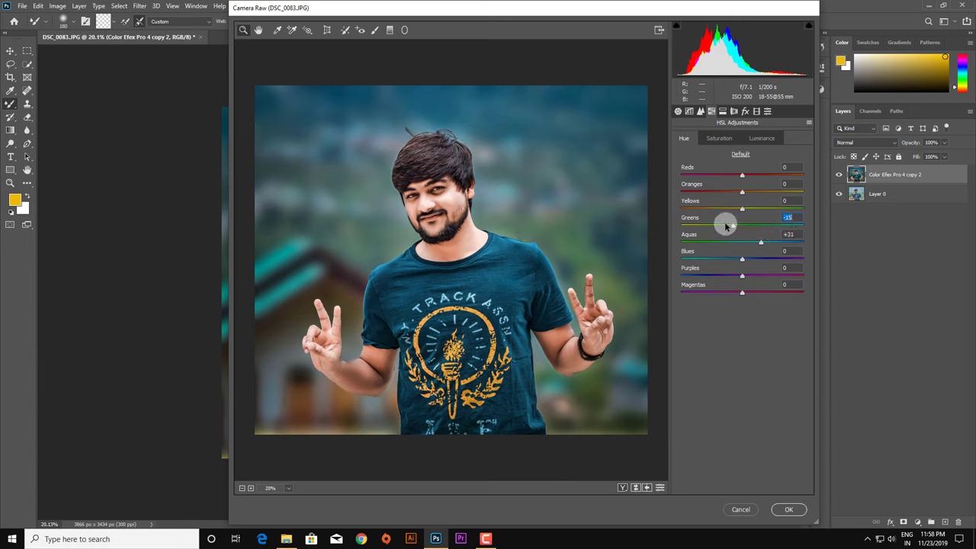
left_click(683, 209)
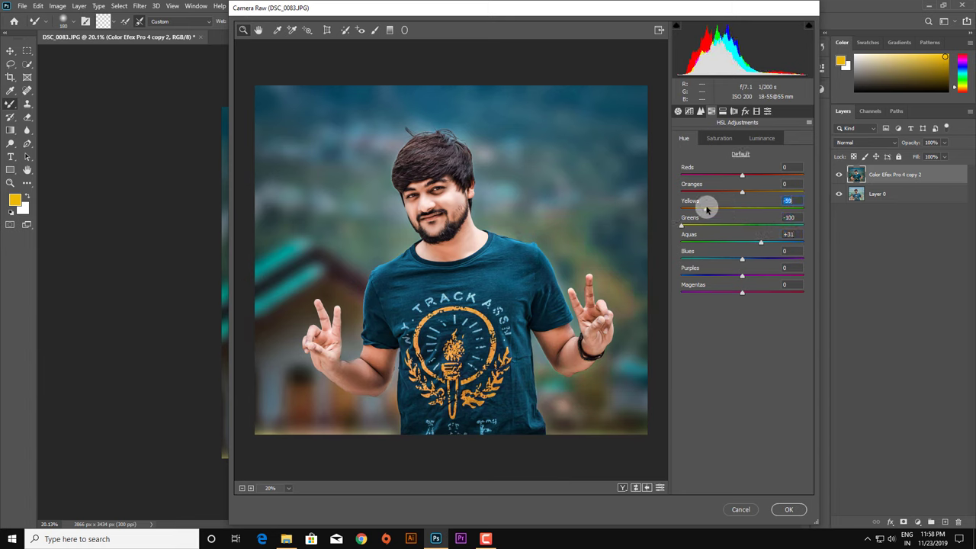
mouse_move(693, 209)
left_mouse_down()
mouse_move(745, 203)
mouse_move(664, 206)
mouse_move(798, 205)
mouse_move(723, 206)
mouse_move(762, 204)
mouse_move(732, 188)
left_mouse_up()
left_click(720, 138)
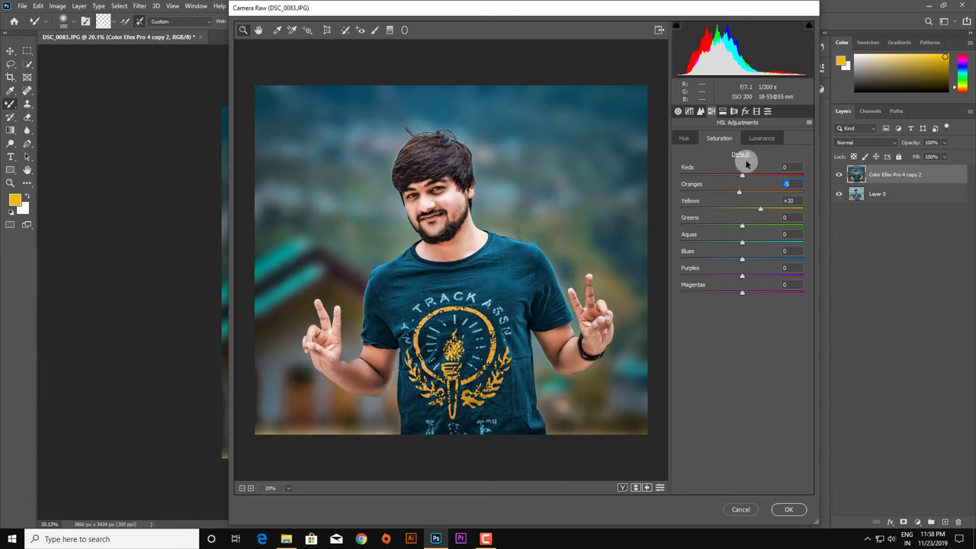
left_click_drag(742, 175, 764, 174)
mouse_move(742, 276)
left_mouse_down()
mouse_move(712, 271)
mouse_move(727, 292)
mouse_move(761, 292)
mouse_move(753, 275)
left_mouse_up()
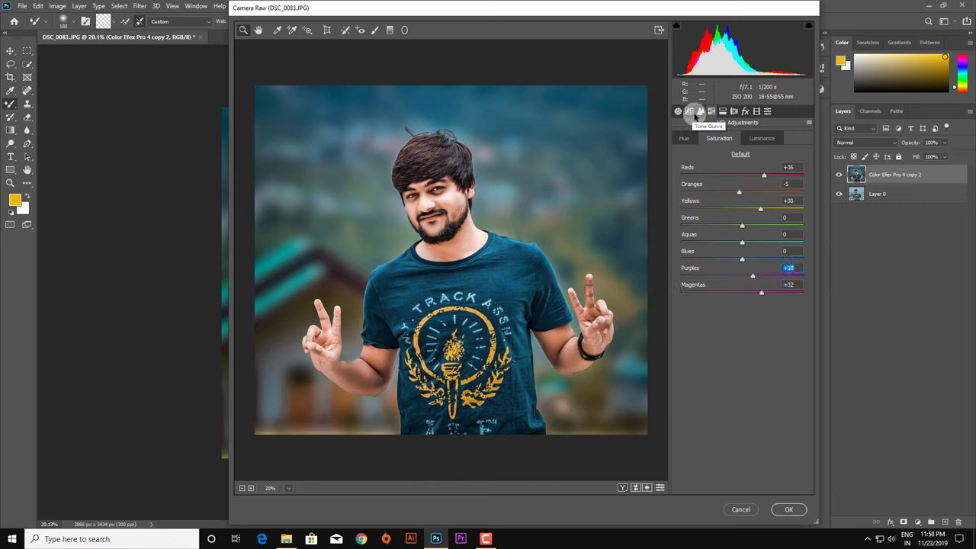
In Basic, set Clarity to +39 and lift Shadows to +26
left_click(700, 111)
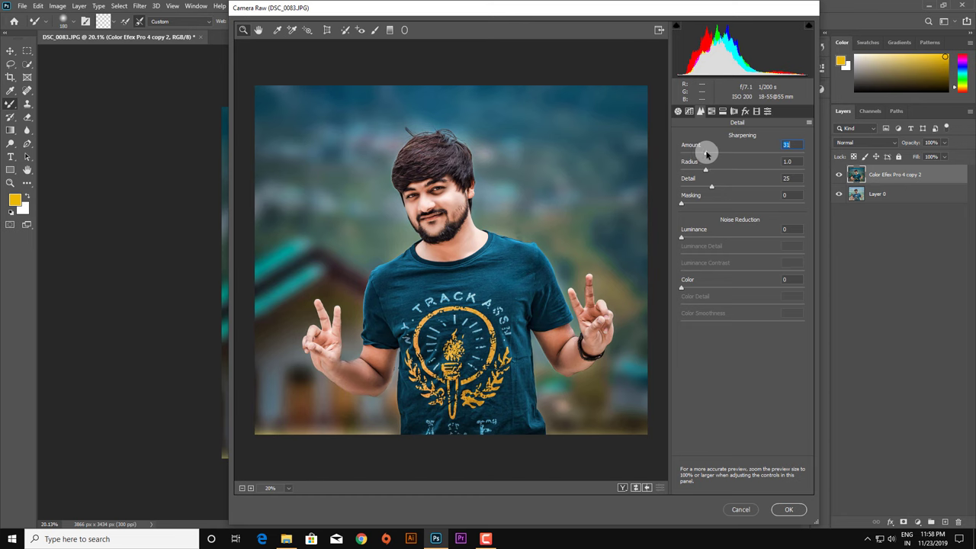
left_click(678, 110)
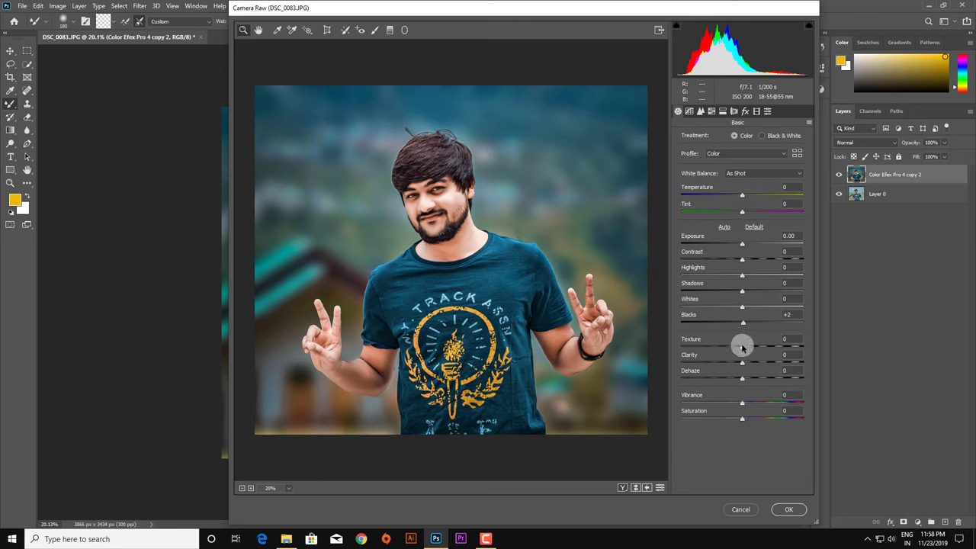
left_click_drag(743, 364, 772, 363)
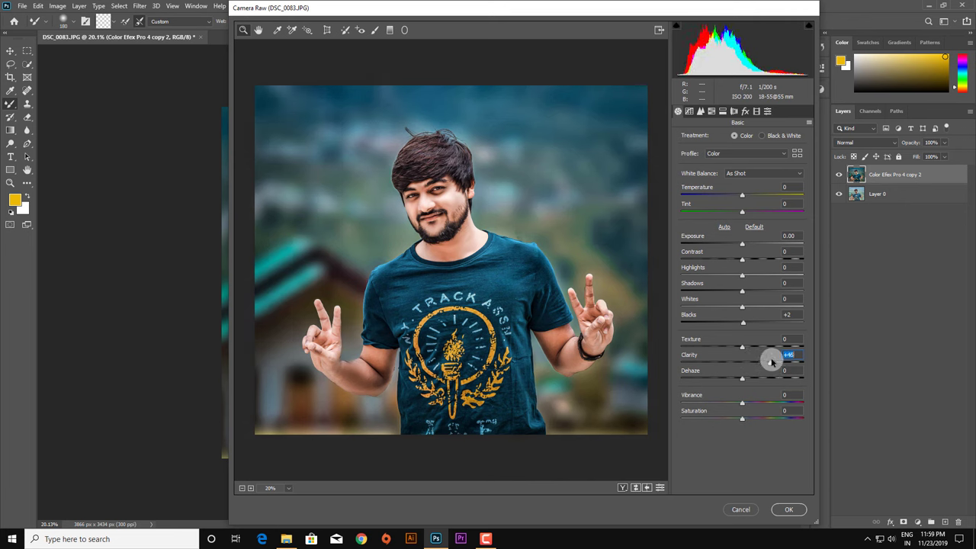
left_click_drag(773, 363, 765, 364)
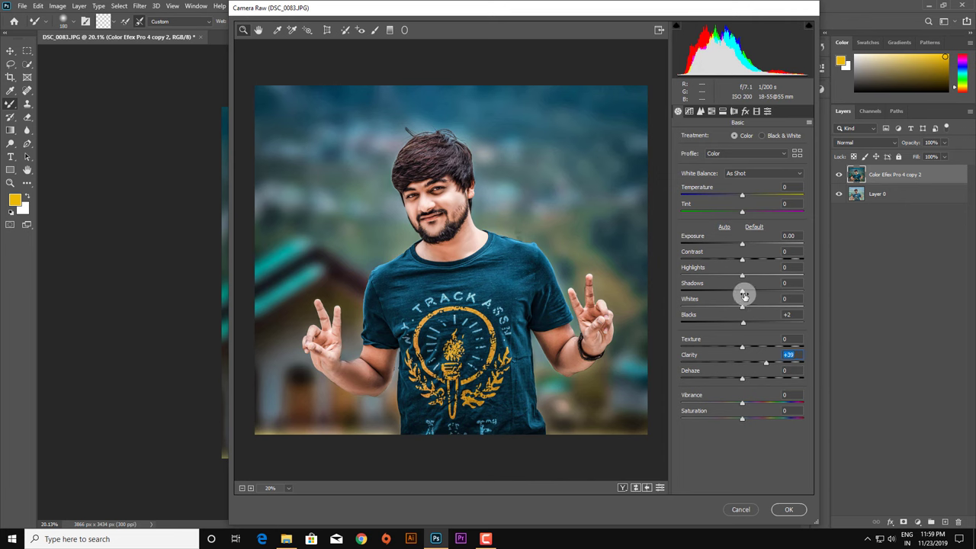
mouse_move(744, 298)
left_mouse_down()
mouse_move(730, 293)
mouse_move(766, 295)
mouse_move(726, 273)
left_mouse_up()
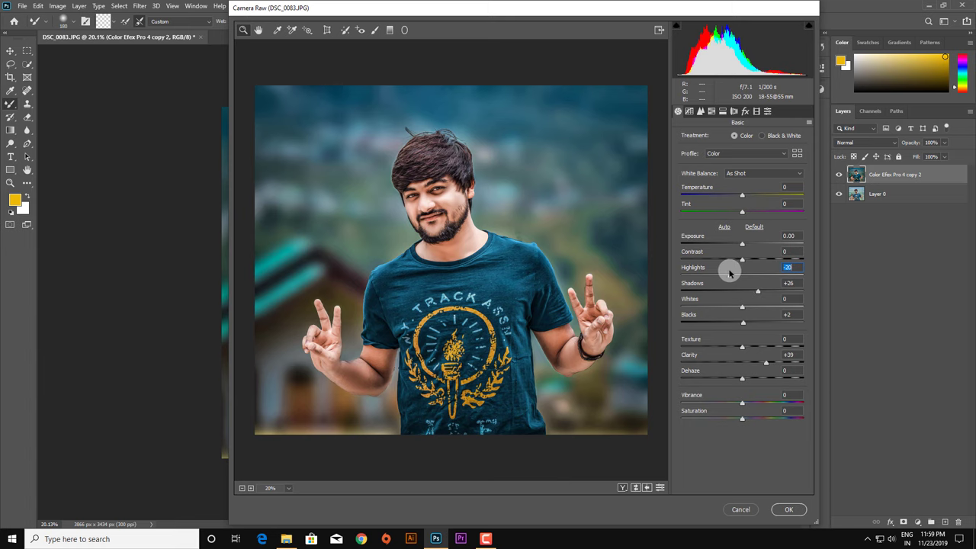
On the Tone Curve, lift Shadows to +16 and pull Darks slightly negative
left_click(701, 111)
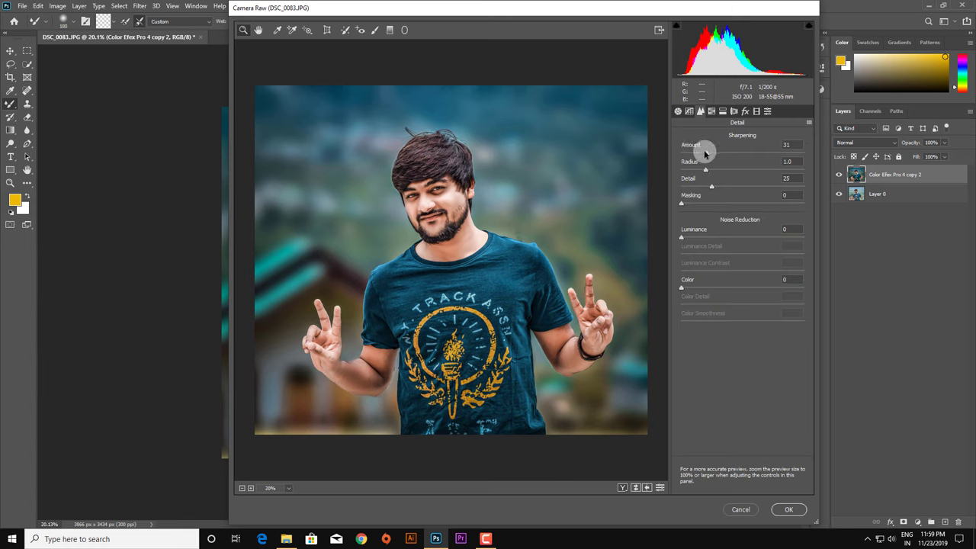
left_click(688, 111)
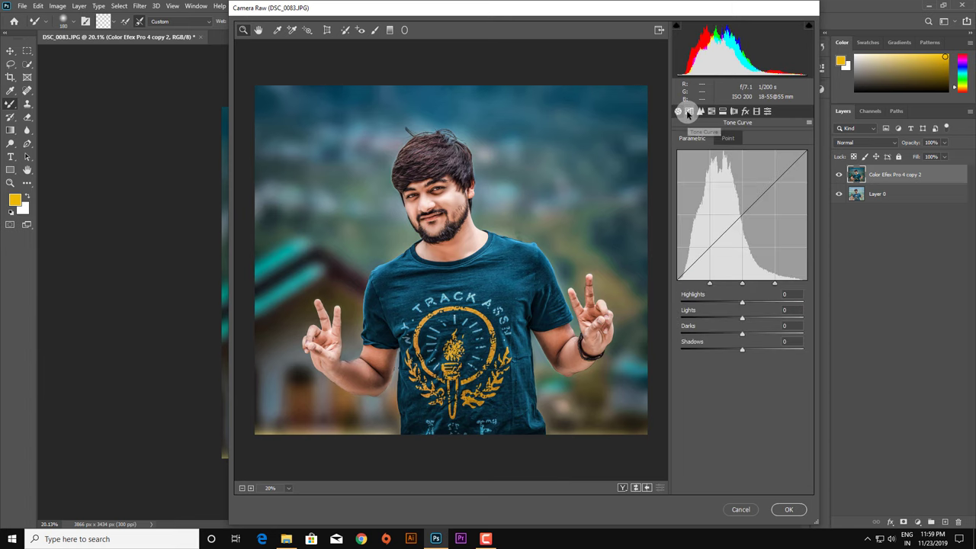
mouse_move(744, 338)
left_mouse_down()
mouse_move(733, 341)
mouse_move(755, 351)
mouse_move(740, 337)
left_mouse_up()
left_click(736, 336)
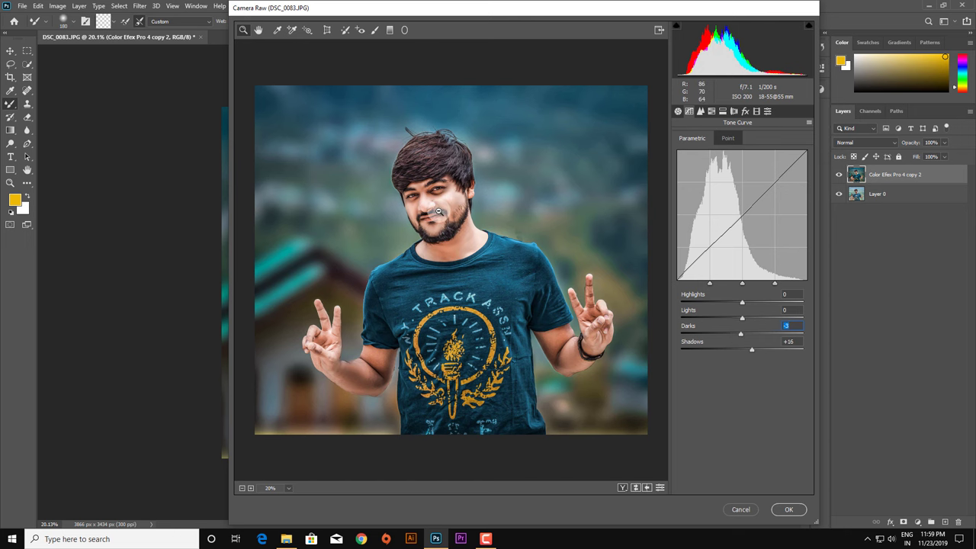
scroll(446, 194, "up", 1)
scroll(446, 195, "down", 1)
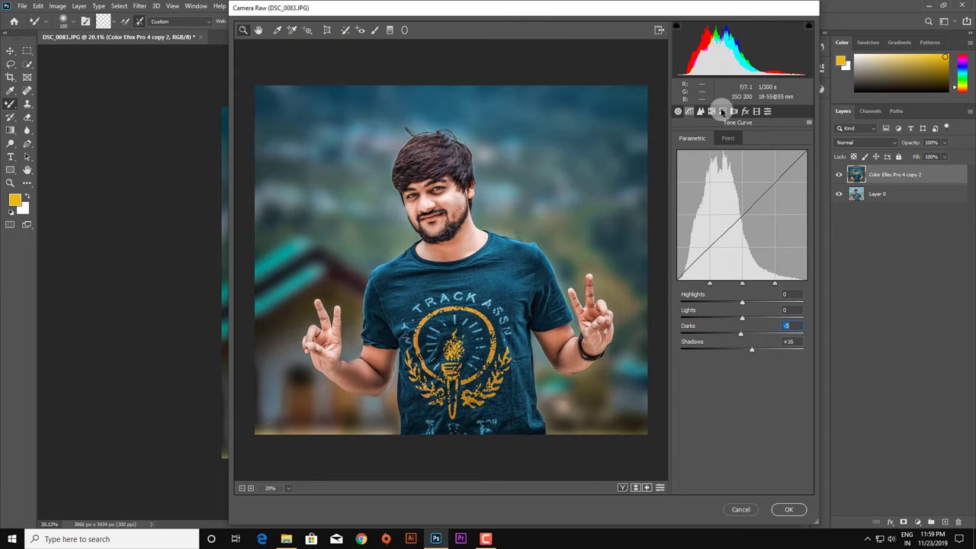
Apply the Camera Raw grade and duplicate the top layer as Color Efex Pro 4 copy 3
left_click(788, 510)
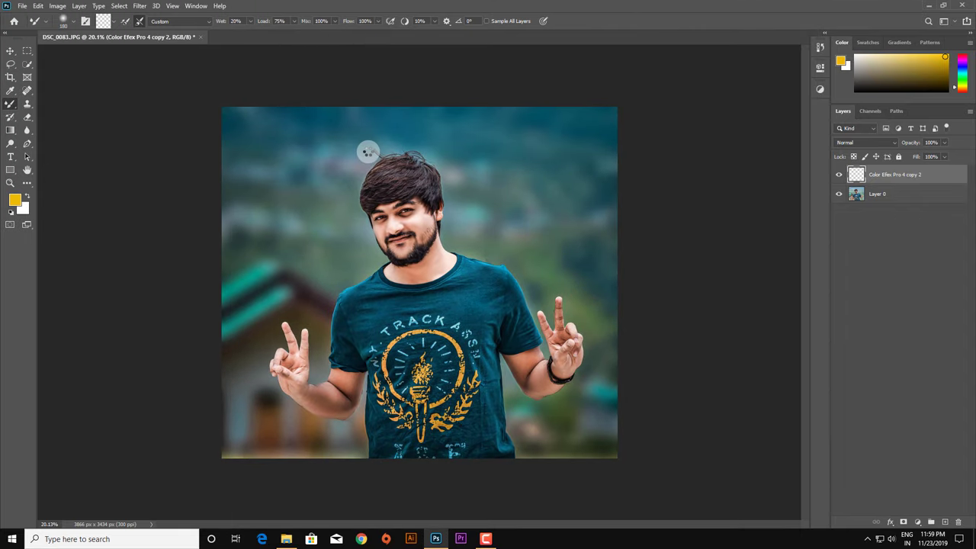
scroll(431, 229, "down", 2)
scroll(434, 260, "up", 1)
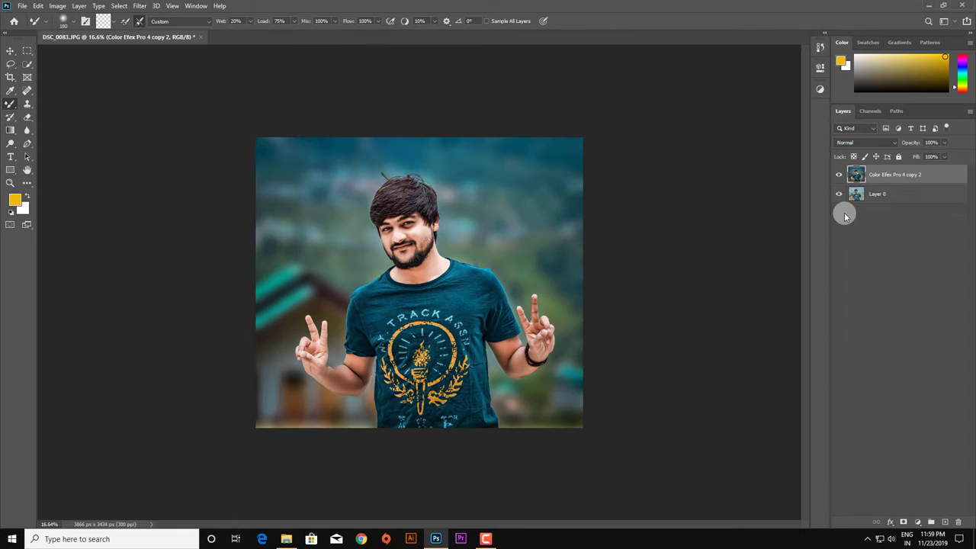
key("ctrl+j")
left_click(140, 6)
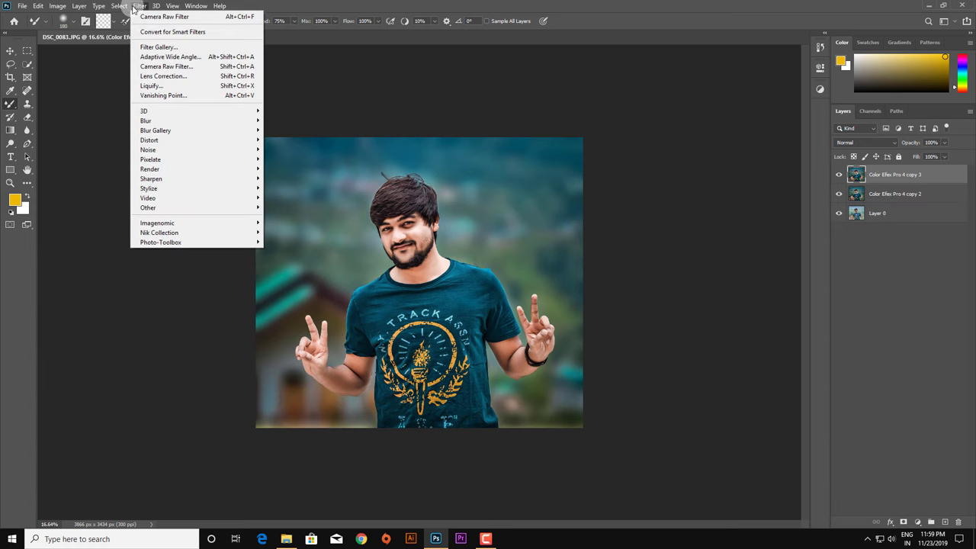
left_click(164, 66)
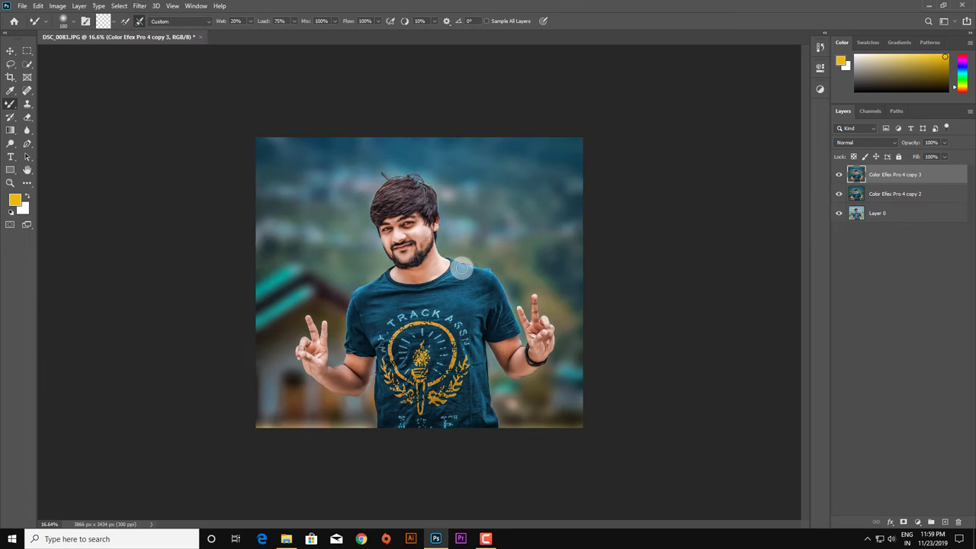
Set copy 3's opacity to 84% and add Color Efex Pro 4 copy 2 to the selection
key("ctrl+plus")
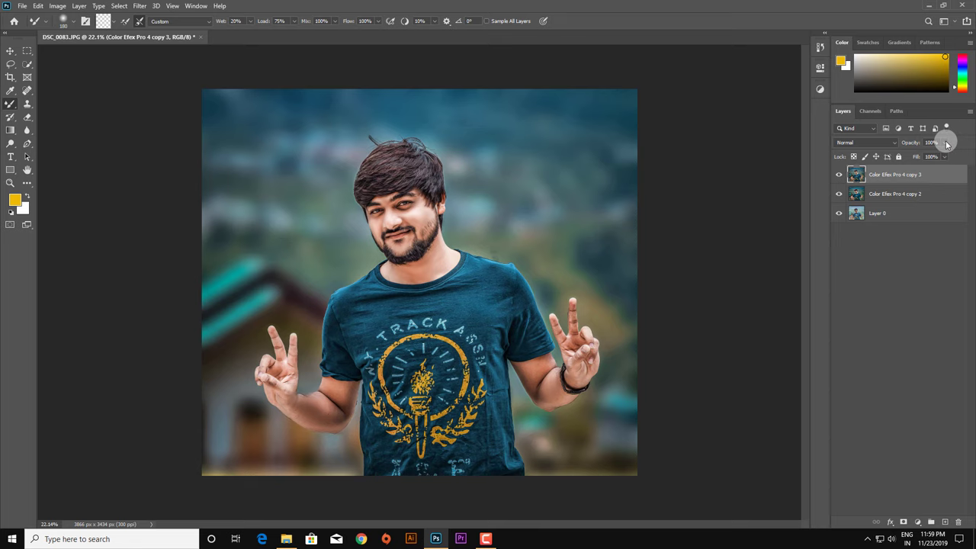
left_click(945, 142)
left_click_drag(928, 162, 930, 160)
scroll(542, 220, "down", 3)
scroll(493, 248, "up", 2)
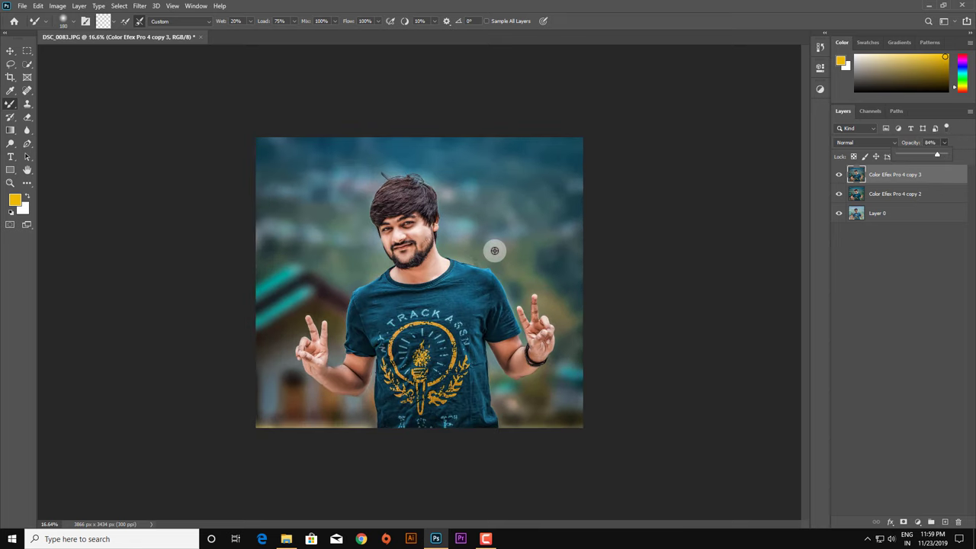
left_click(885, 196, "ctrl")
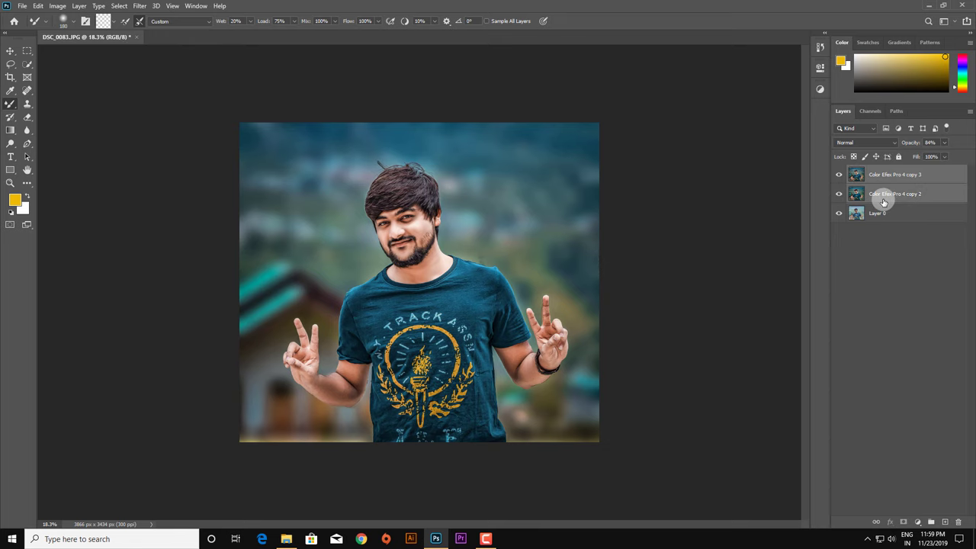
Merge the two Color Efex Pro 4 copy layers into Color Efex Pro 4 copy 3 above Layer 0
key("ctrl+e")
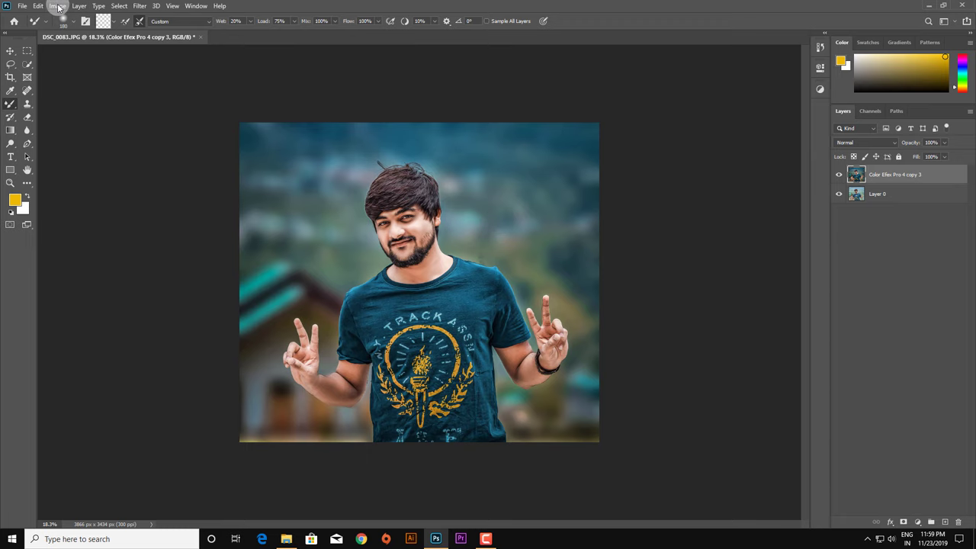
scroll(264, 174, "down", 2)
scroll(282, 191, "up", 1)
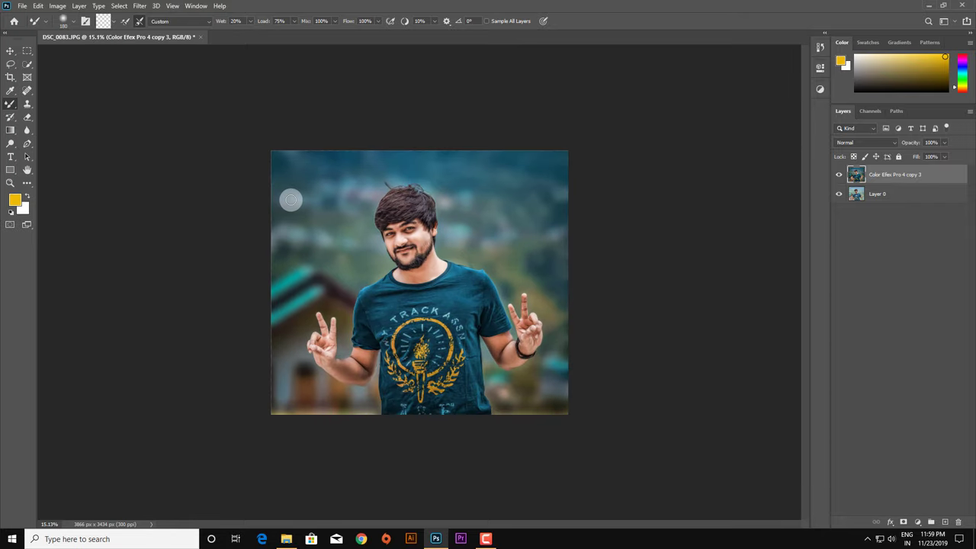